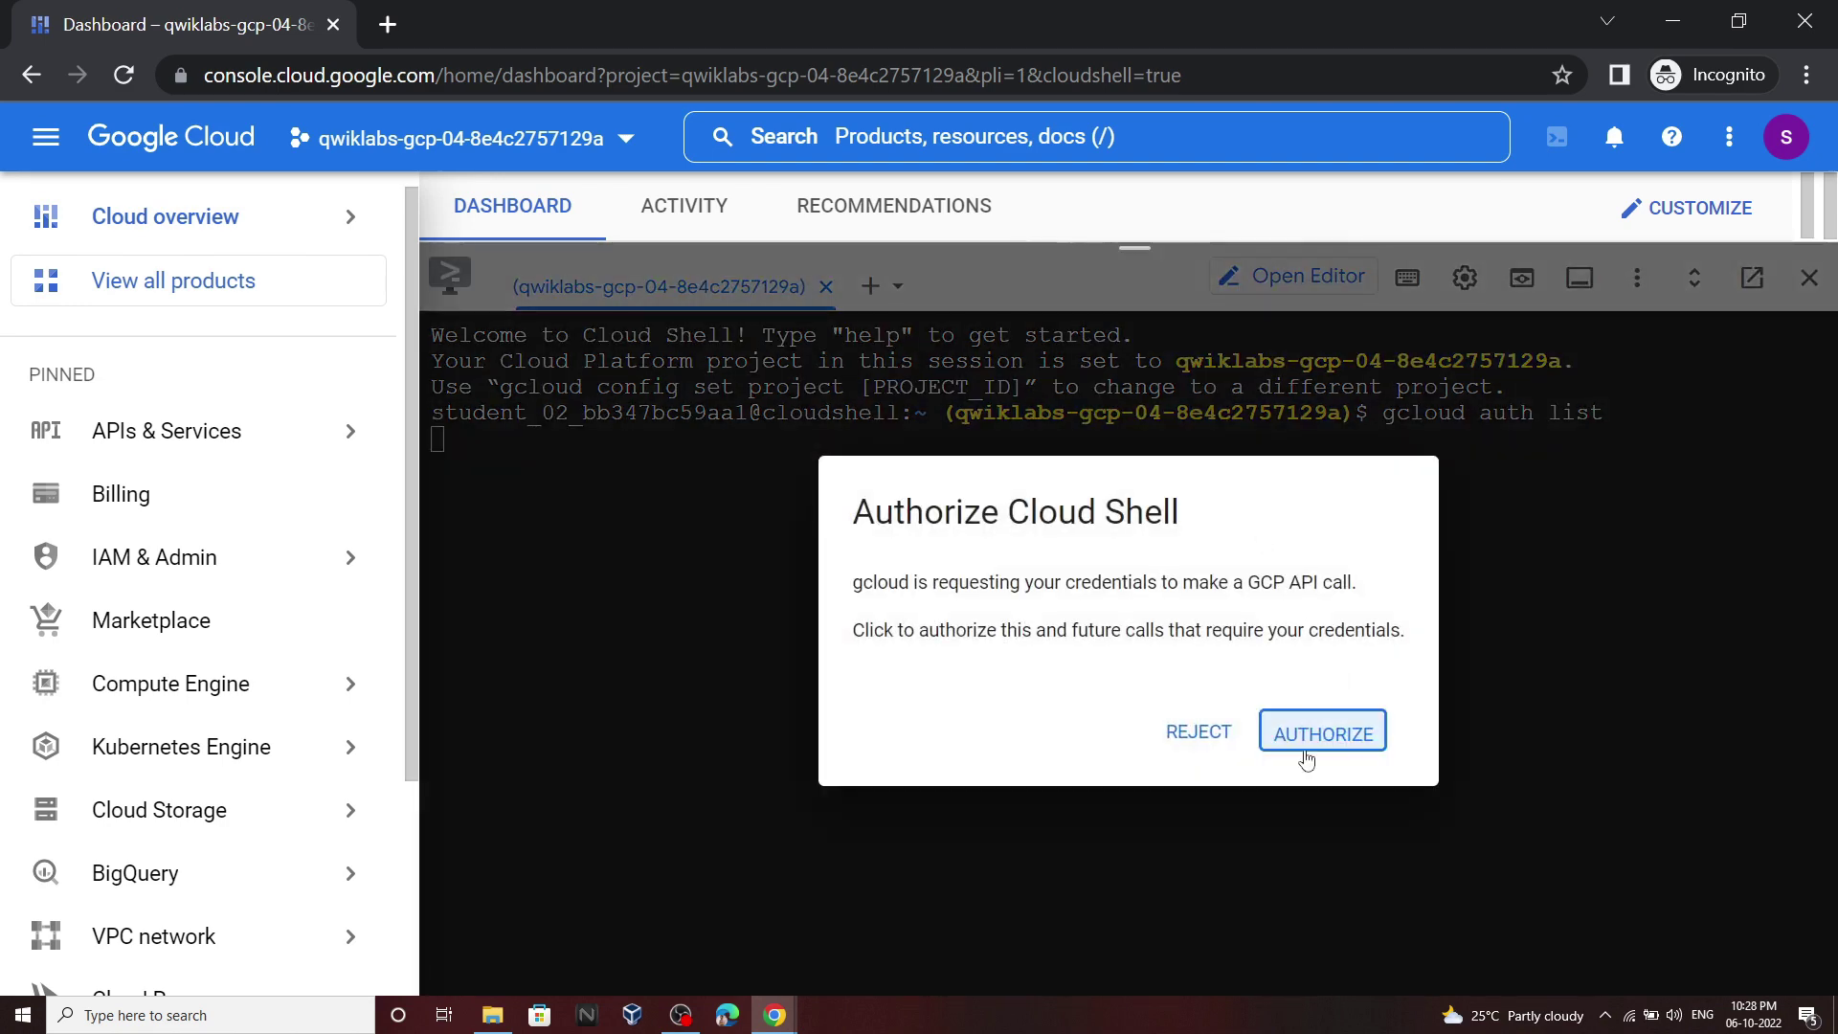
Authorize Cloud Shell and query the default compute zone with gcloud compute project-info describe | grep -A1 google-compute-default-zone
left_click(1322, 733)
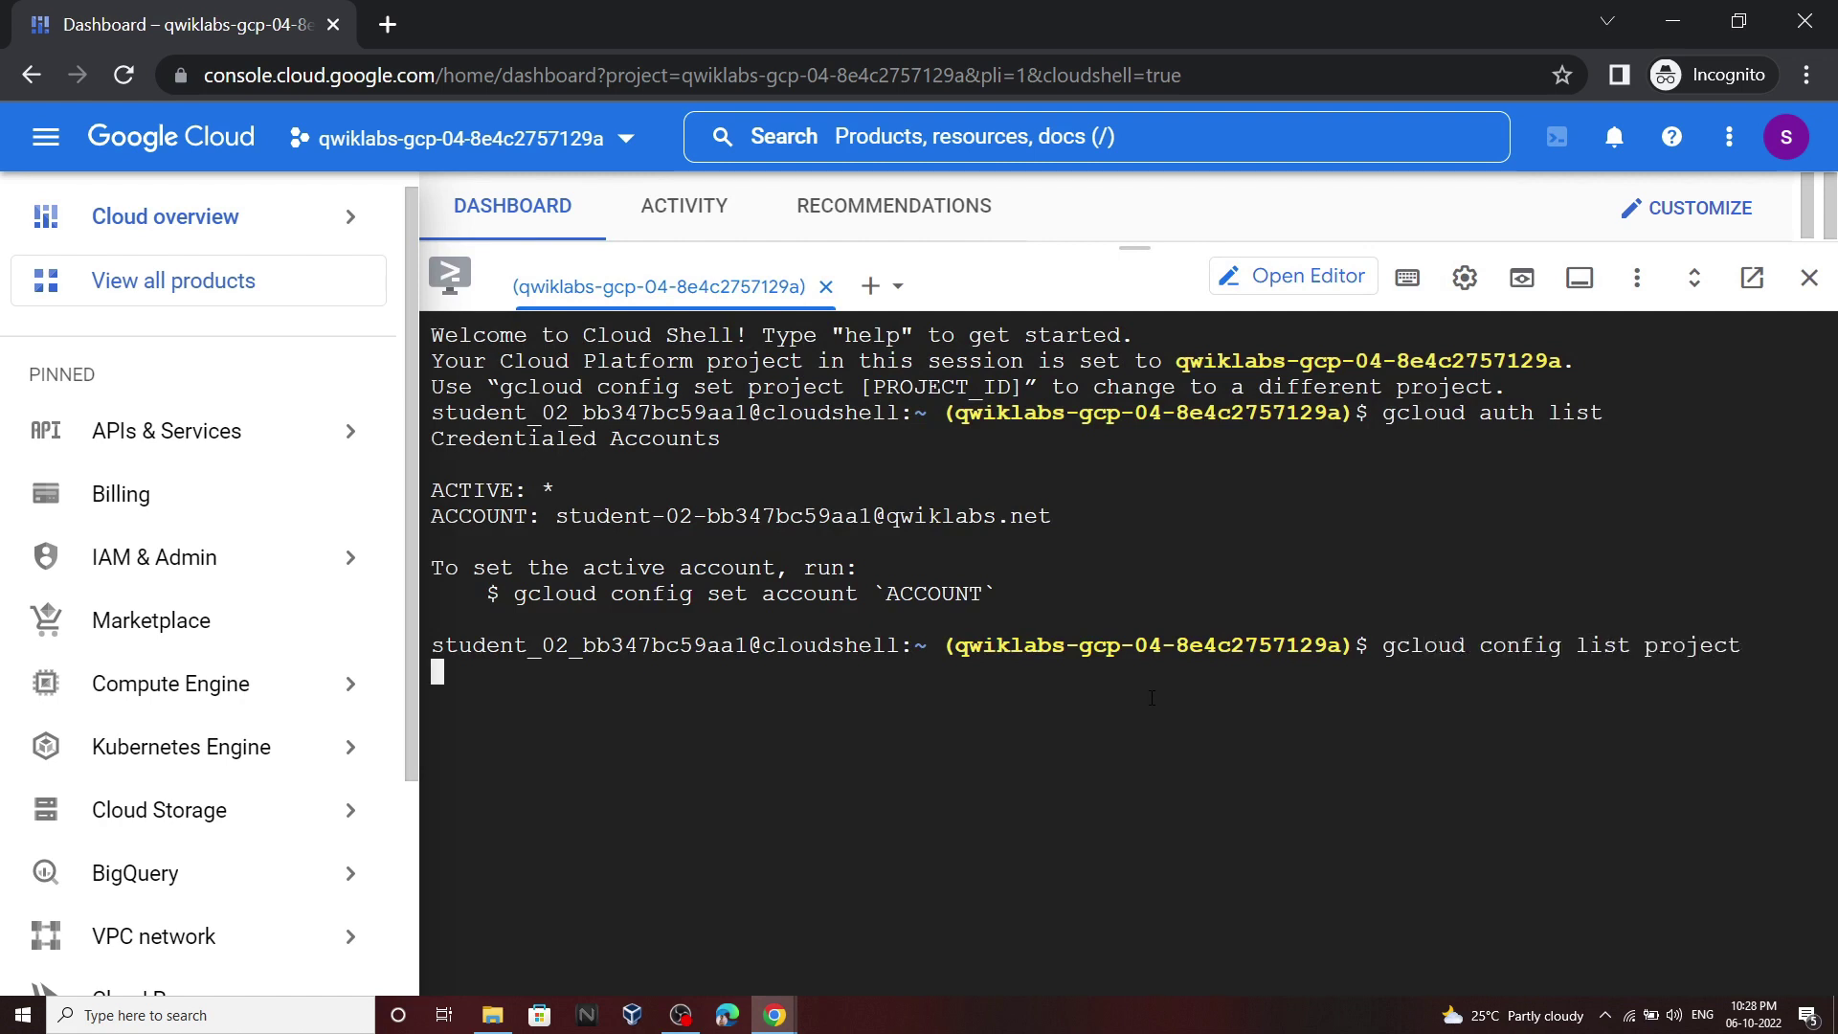
mouse_move(783, 1014)
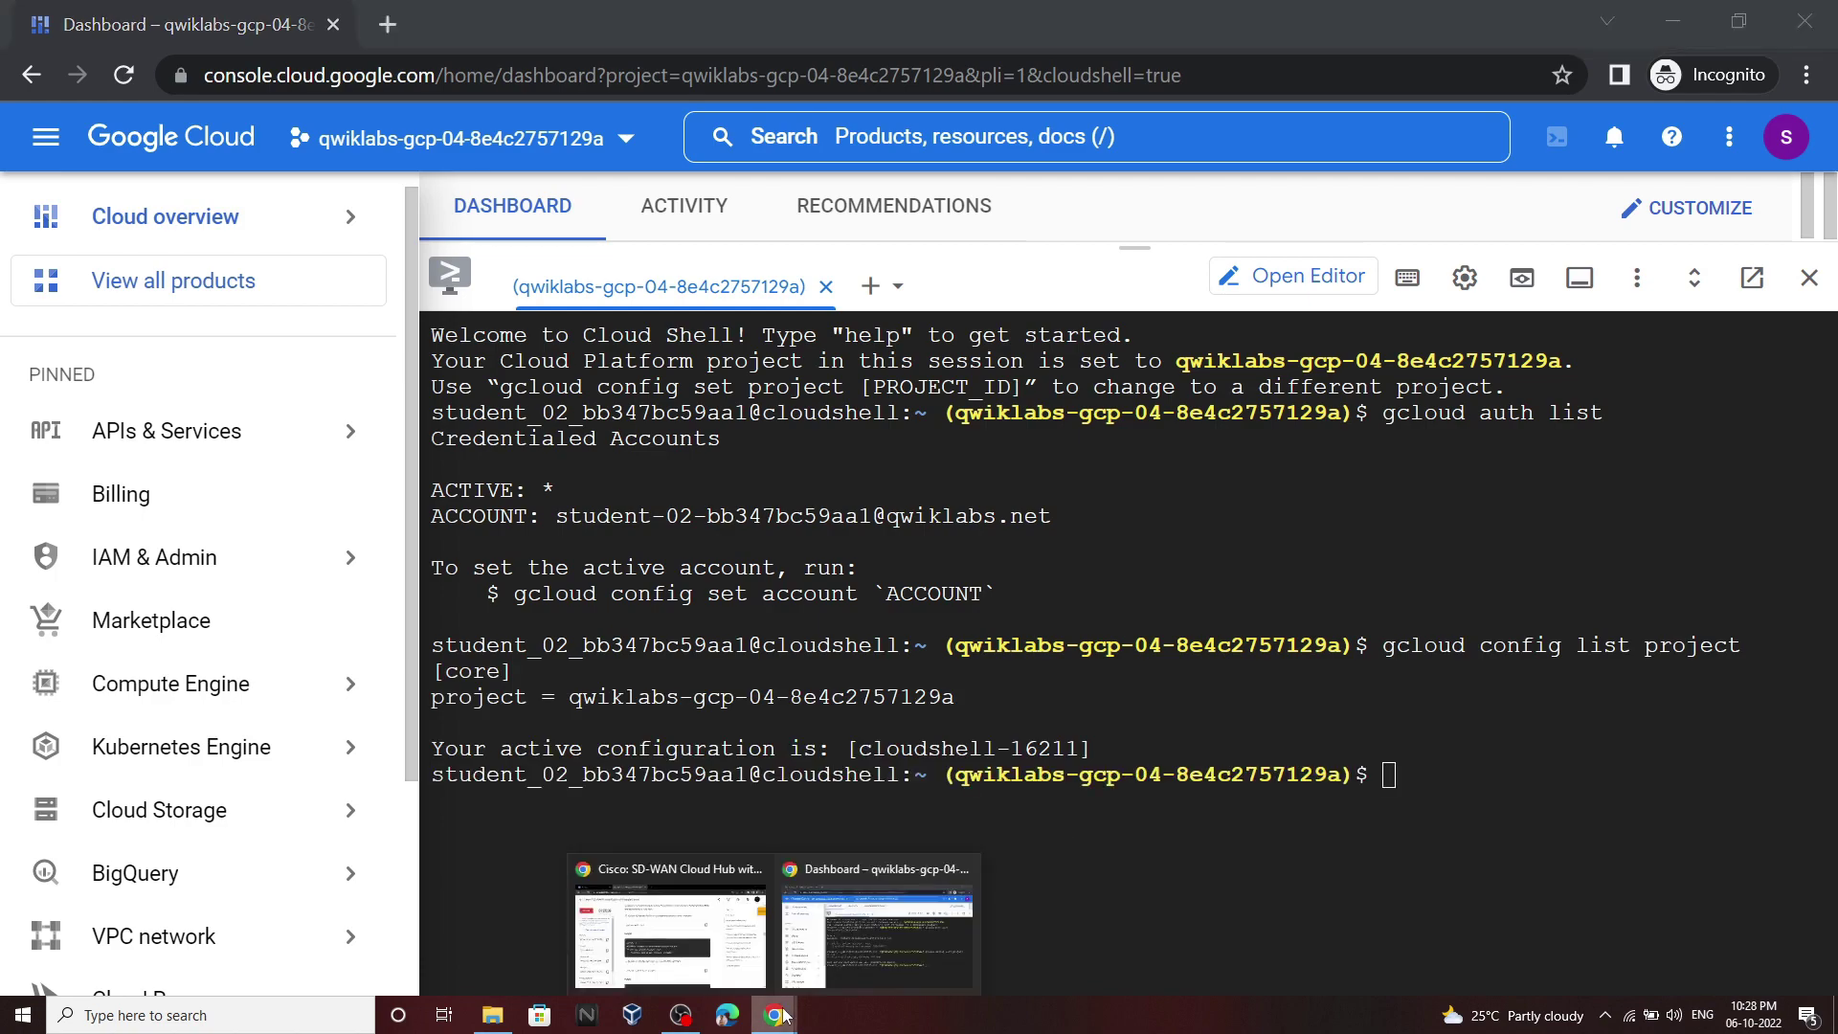
left_click(670, 924)
scroll(739, 706, "down", 10)
scroll(741, 713, "down", 20)
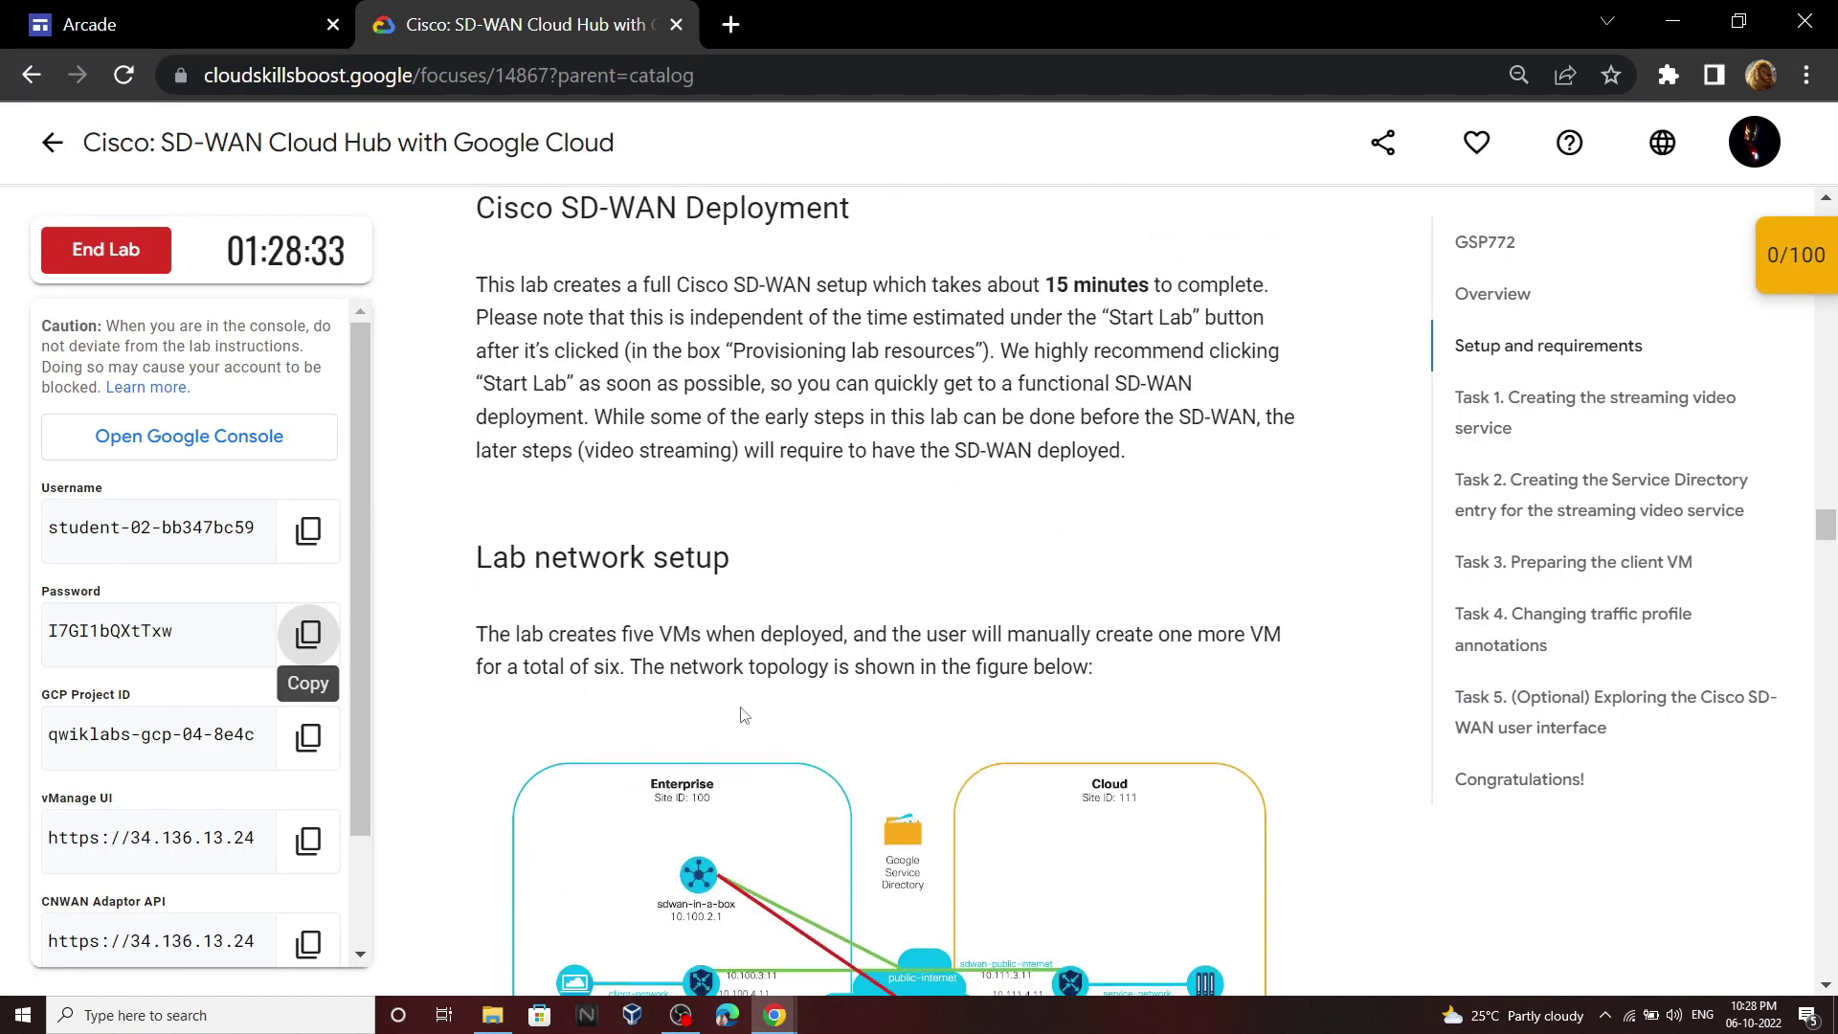
scroll(742, 713, "down", 5)
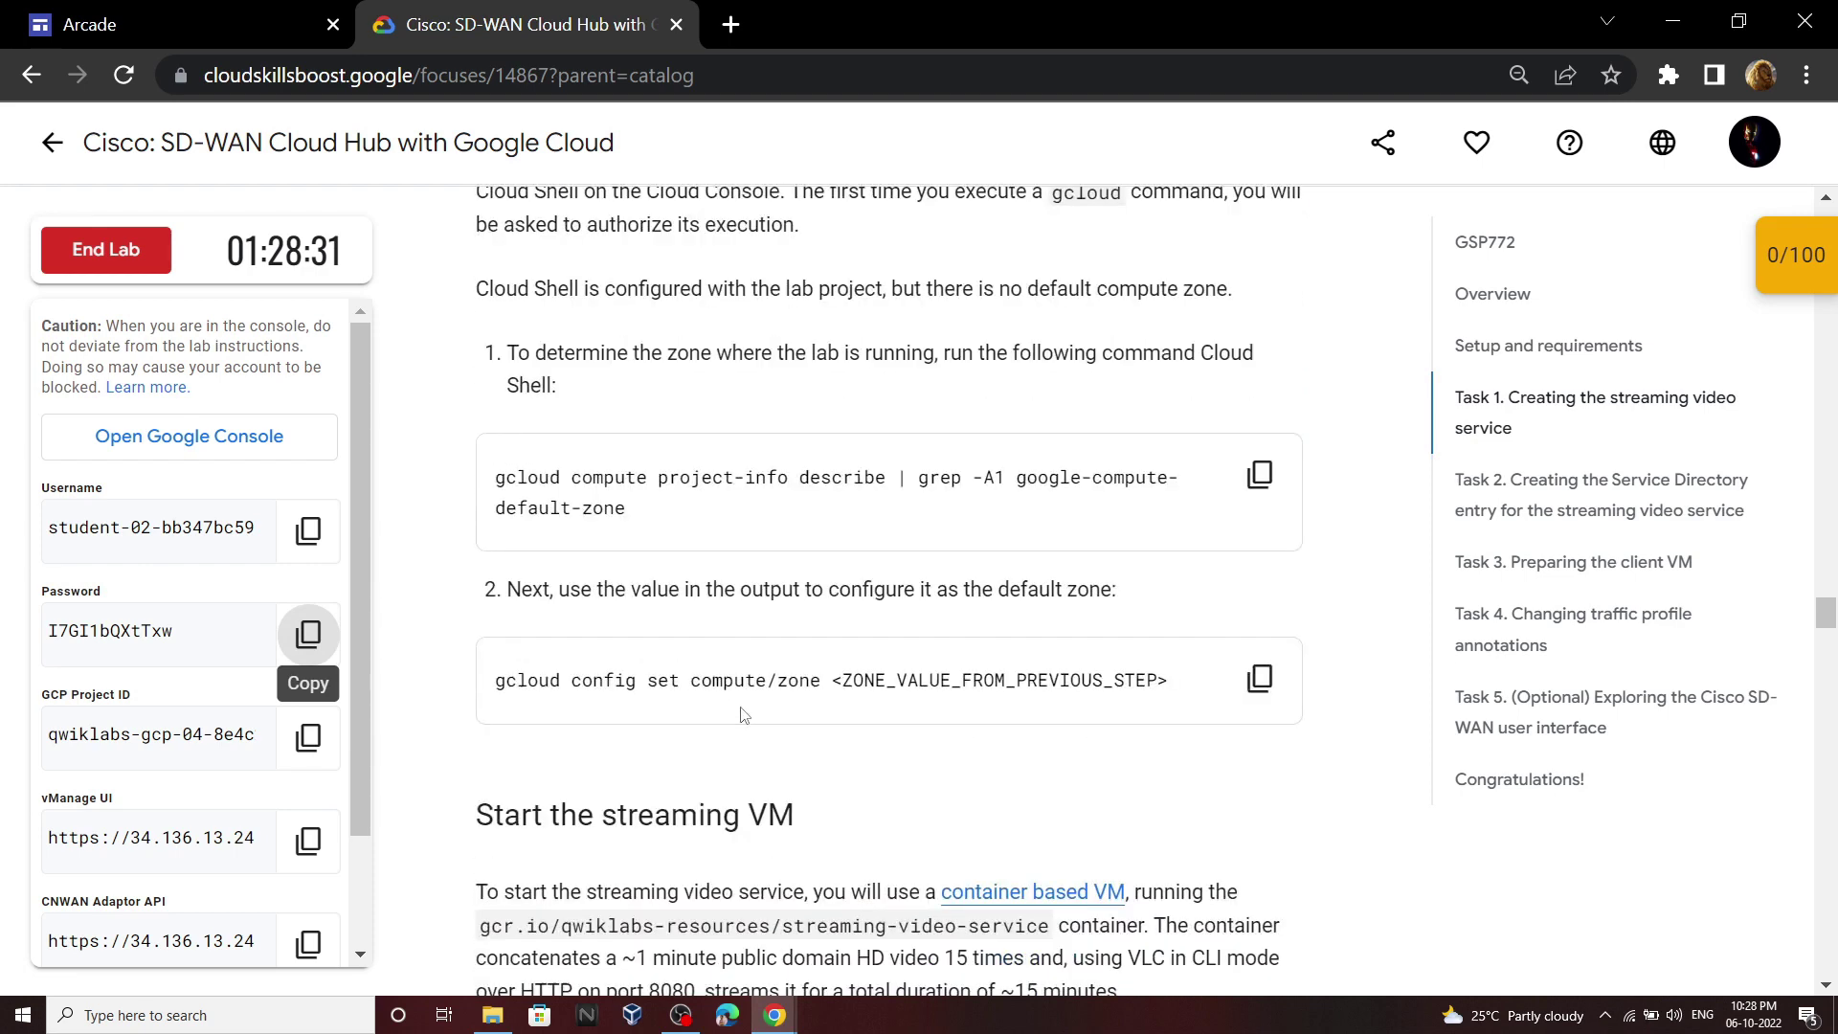
left_click(1260, 397)
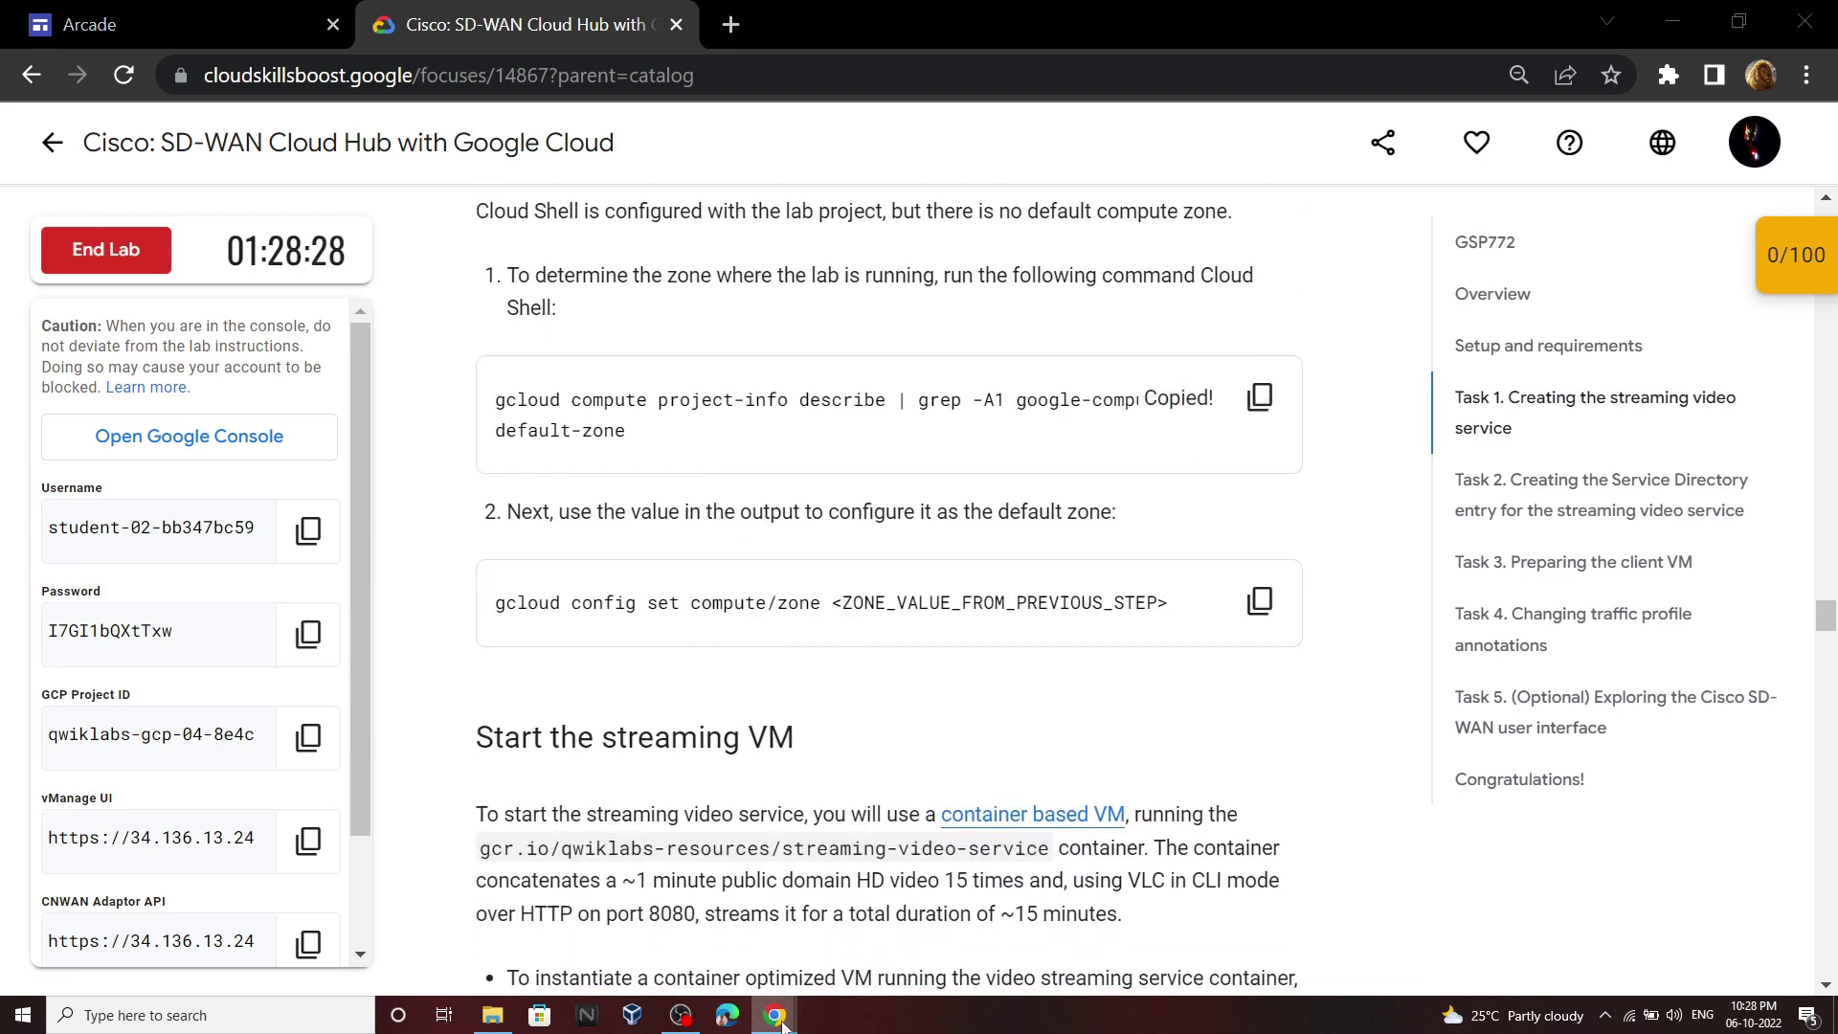
mouse_move(775, 1015)
left_click(870, 956)
key("ctrl+v")
key("Return")
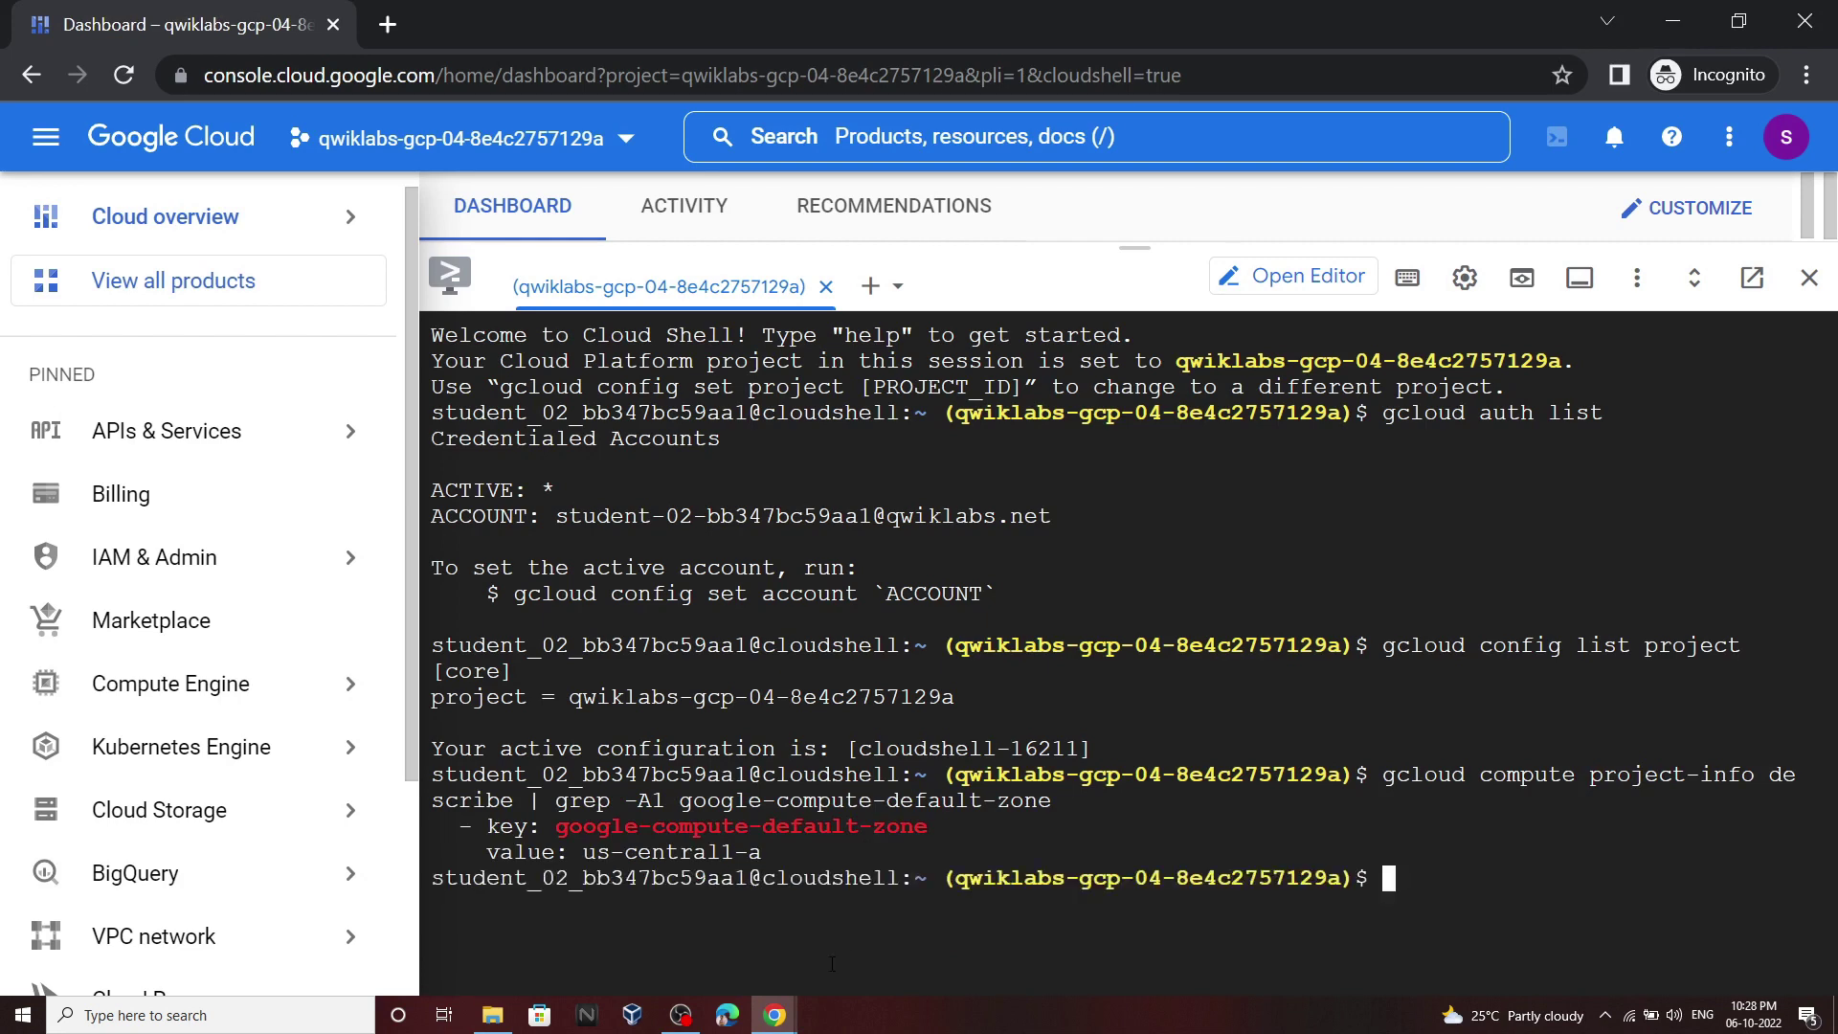
Set the default compute zone to us-central1-a by adapting the lab's gcloud config set compute/zone command in Cloud Shell
key("alt+Tab")
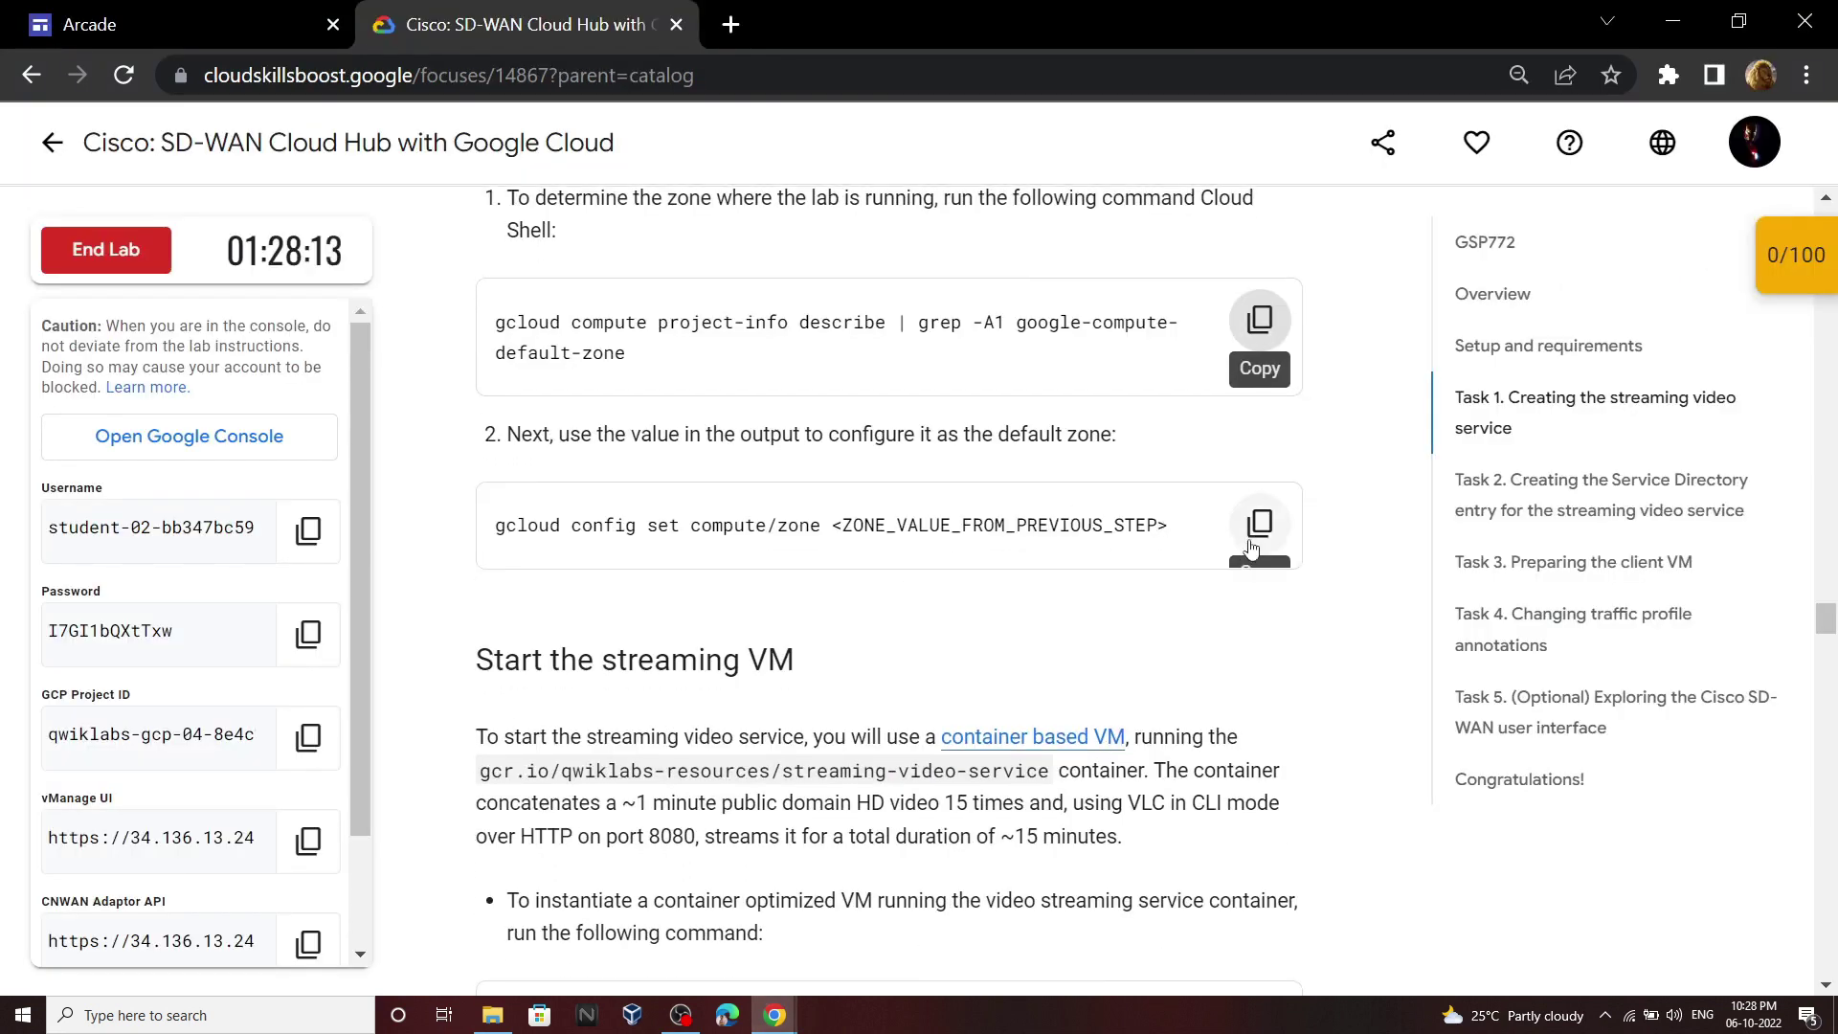
left_click(1258, 524)
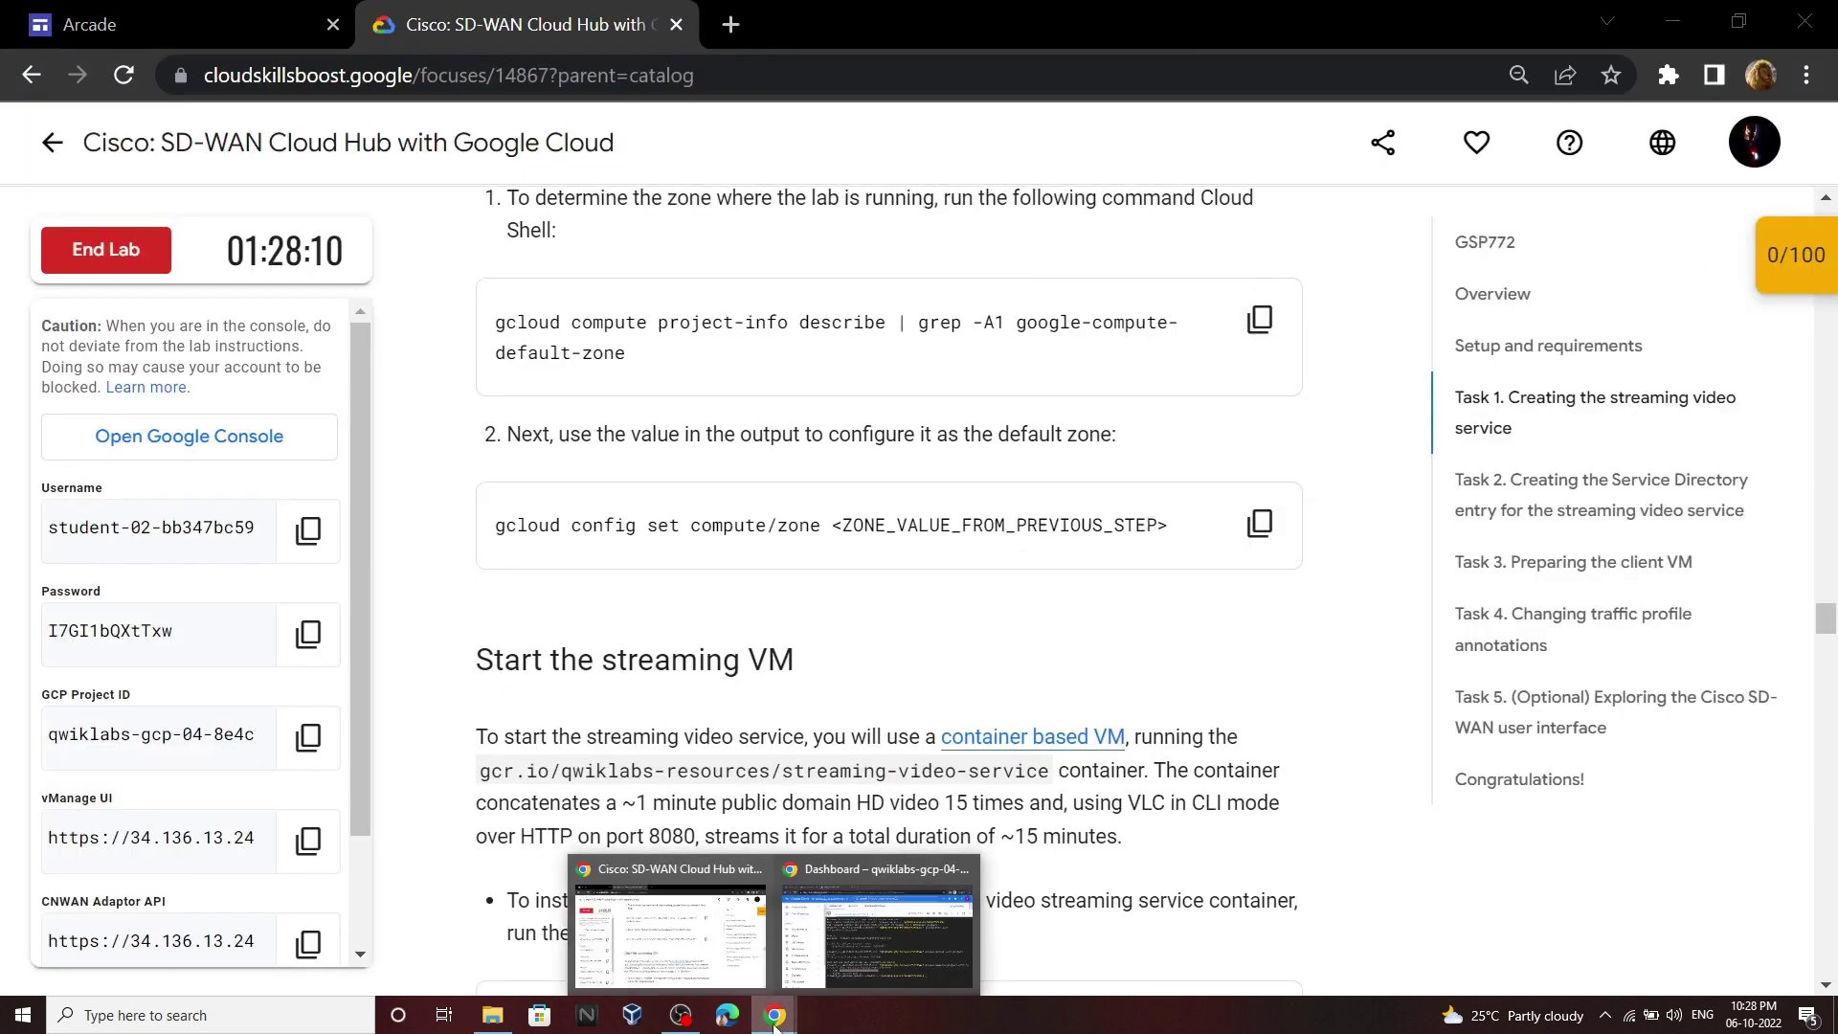
left_click(890, 950)
key("ctrl+v")
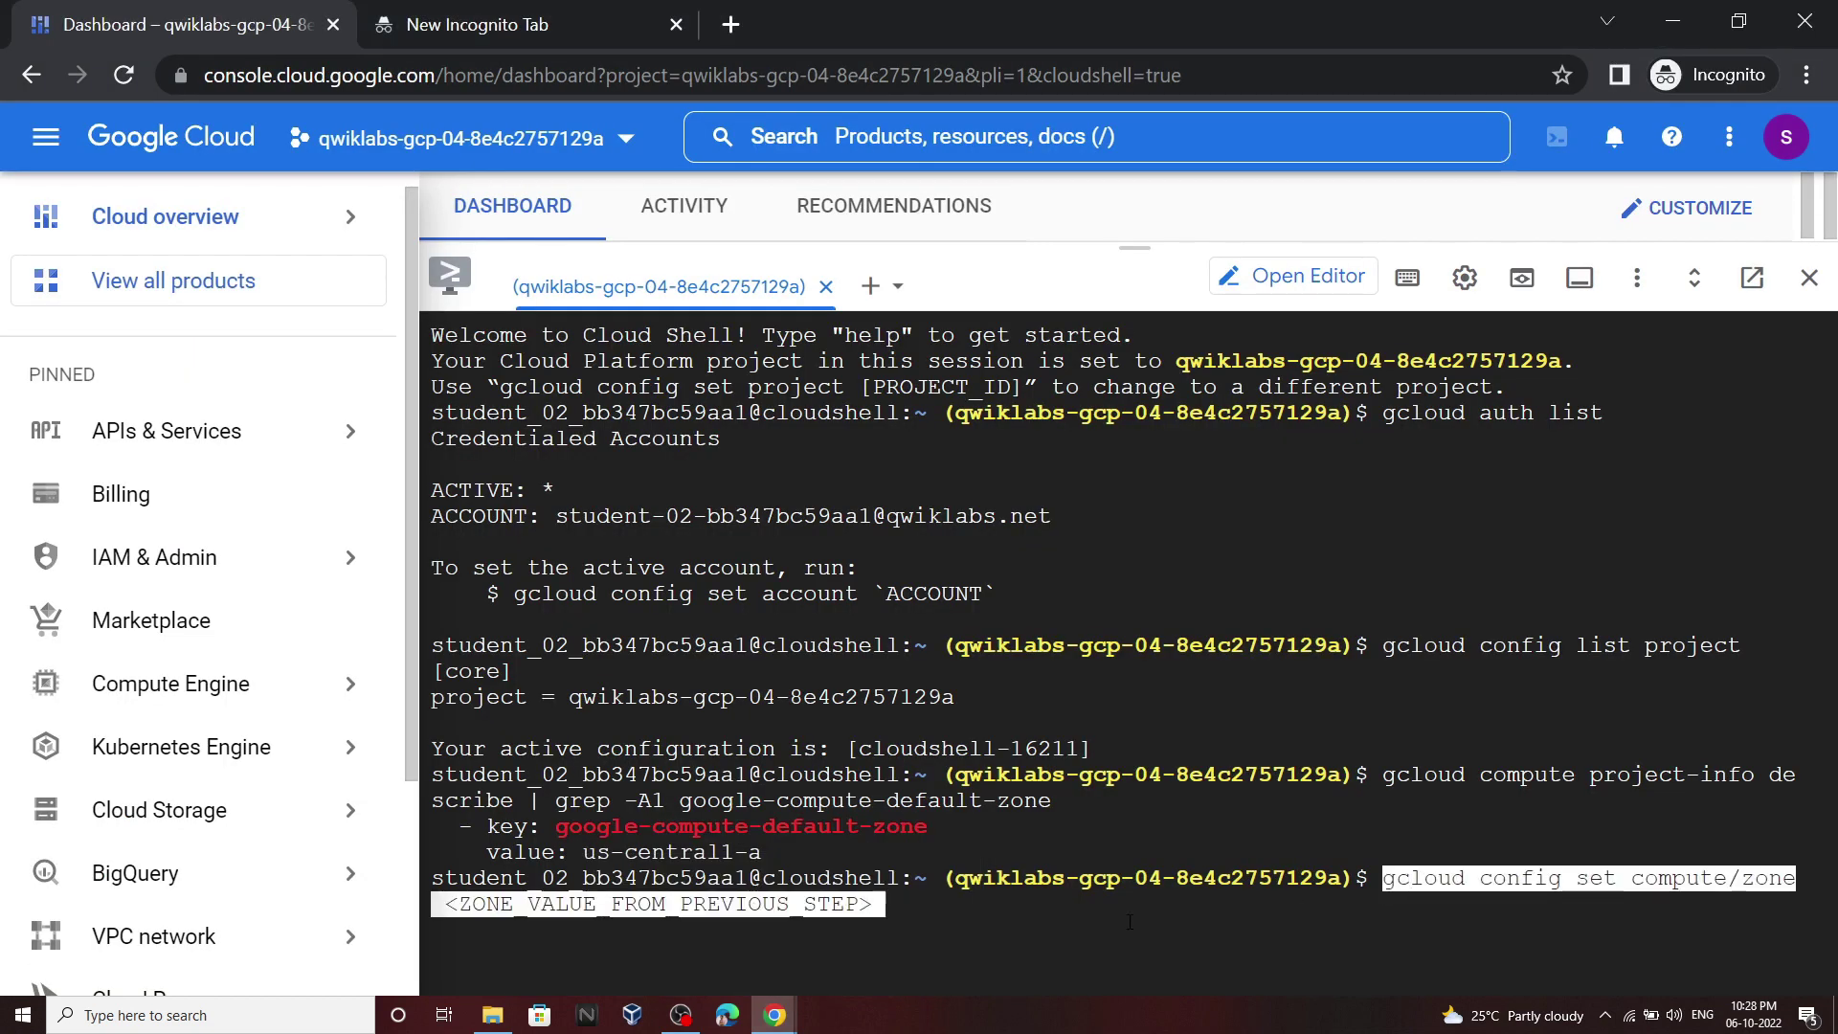
key("BackSpace")
key("BackSpace")
key("BackSpace")
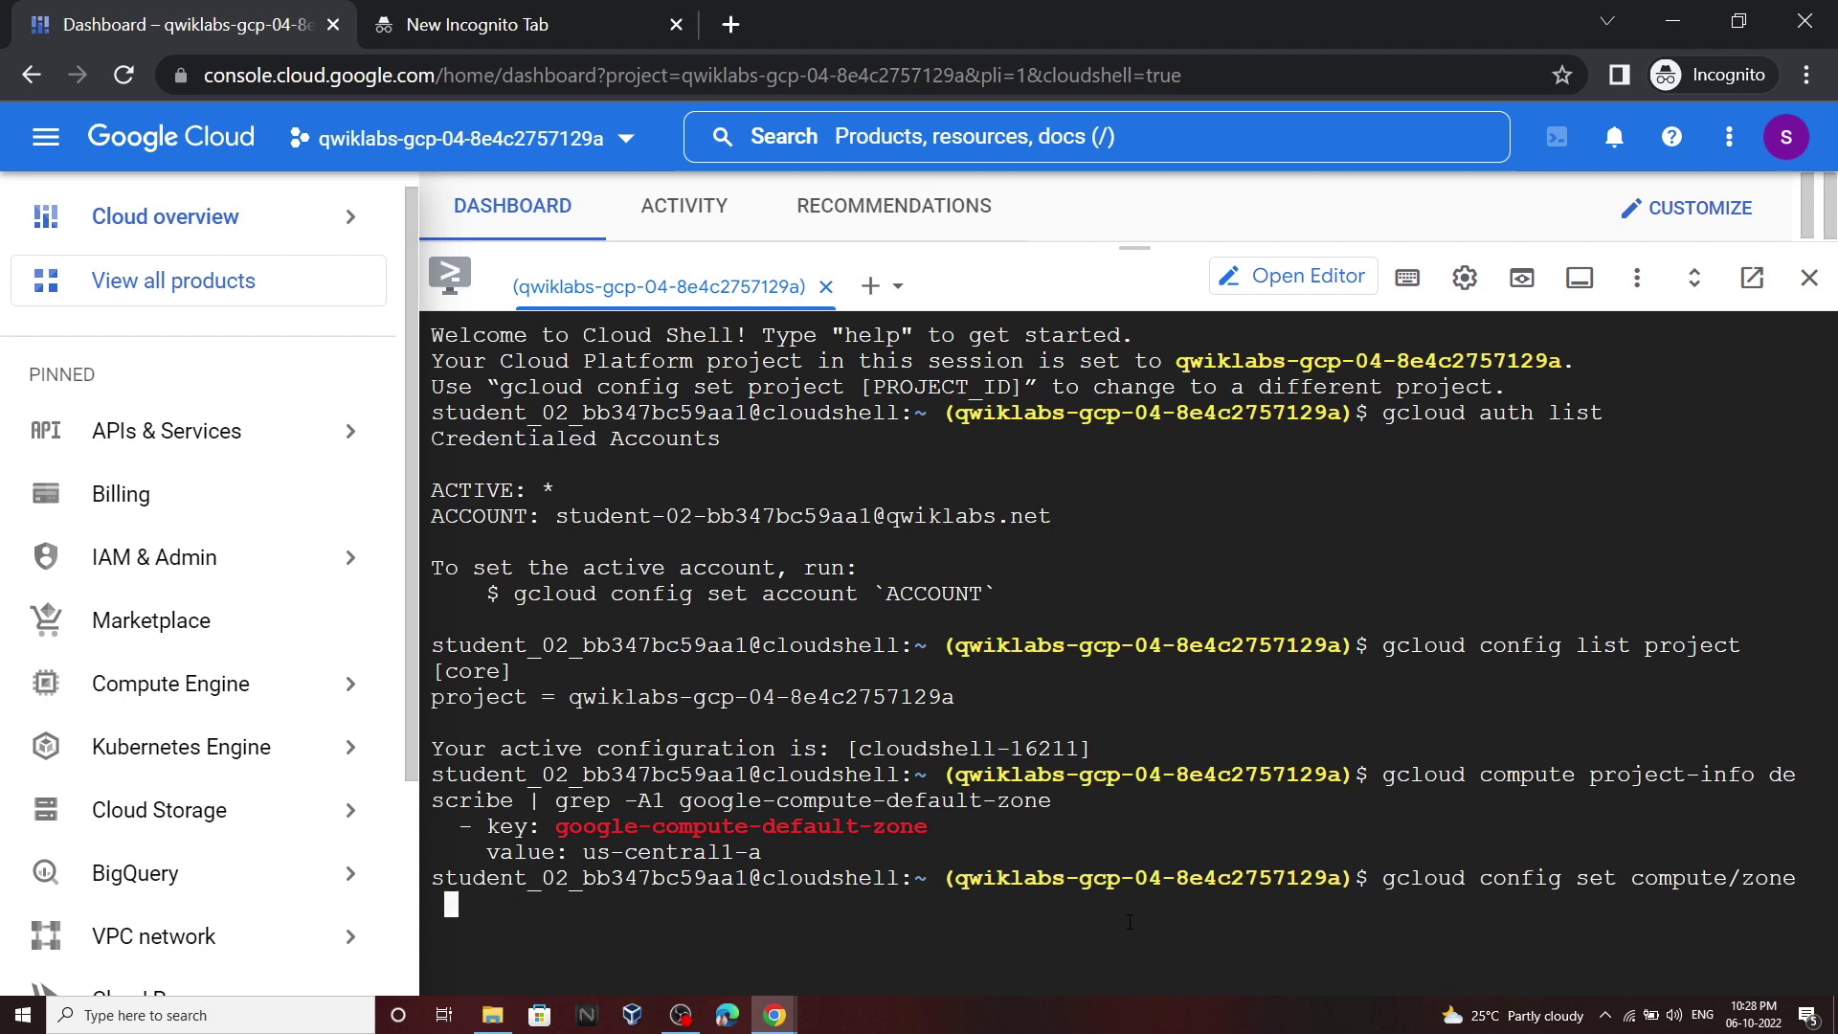
left_click_drag(780, 852, 562, 852)
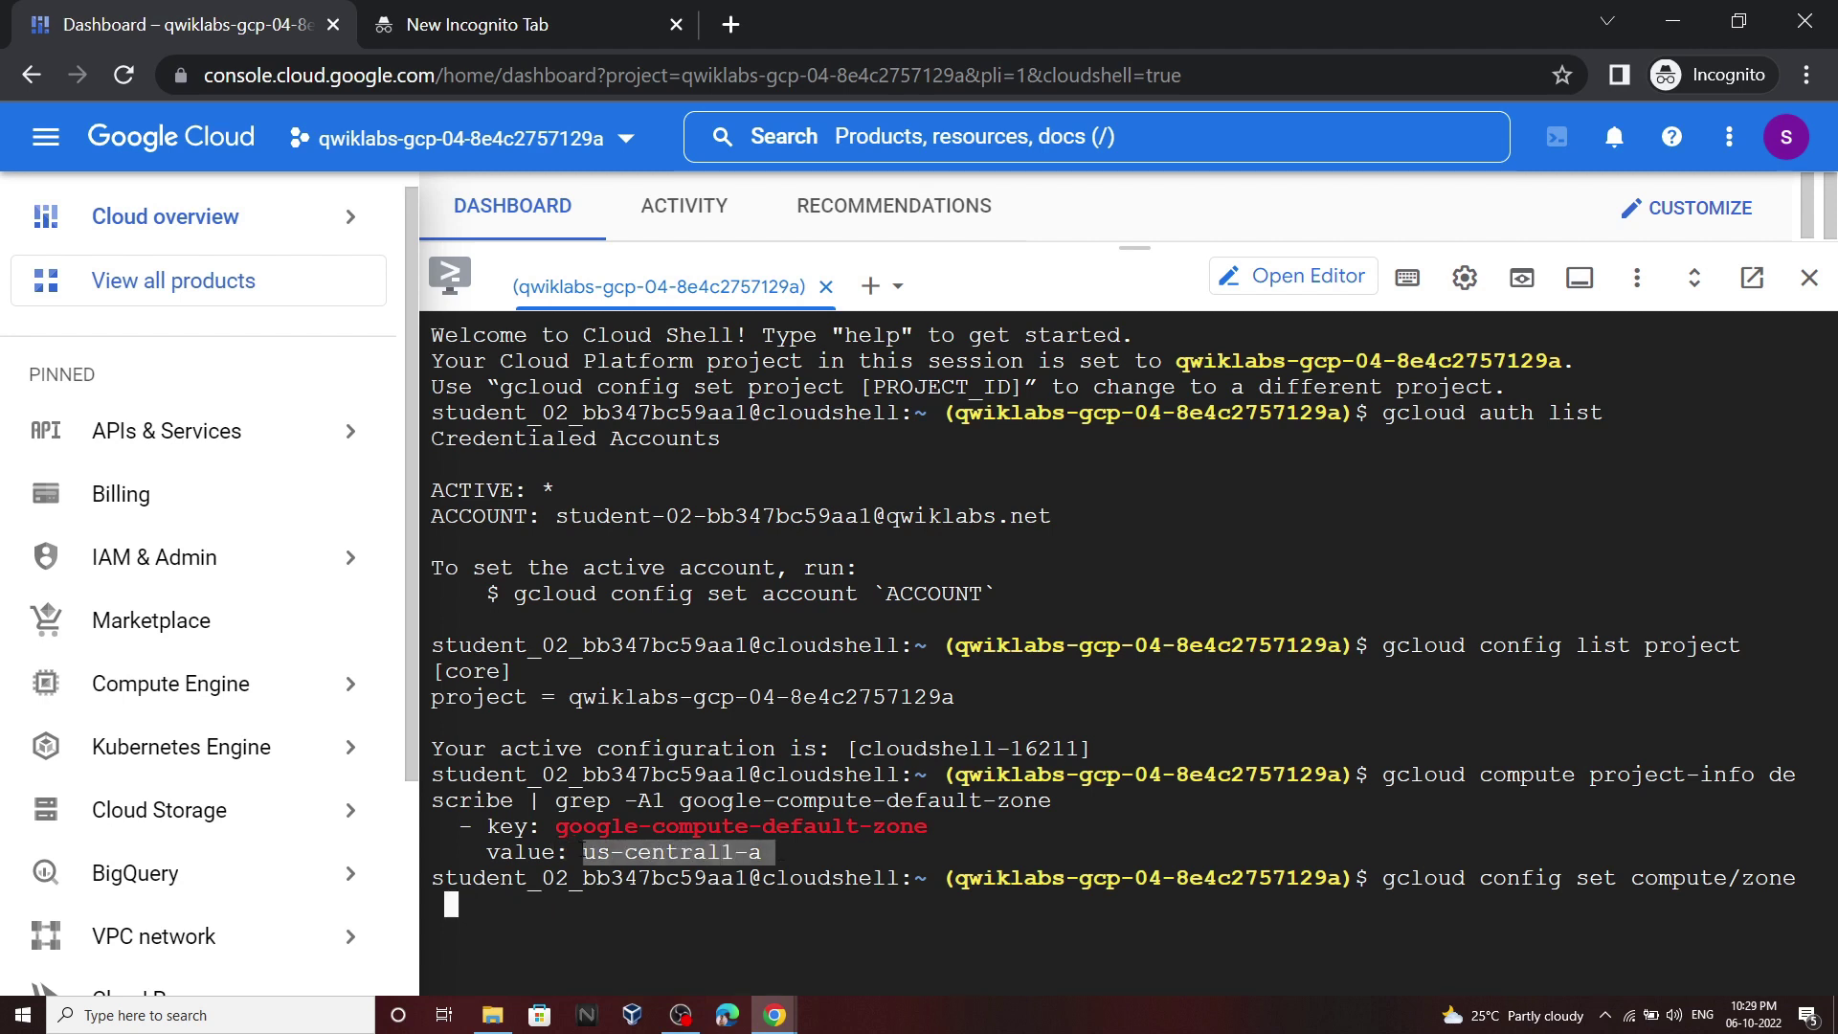
left_click(771, 859)
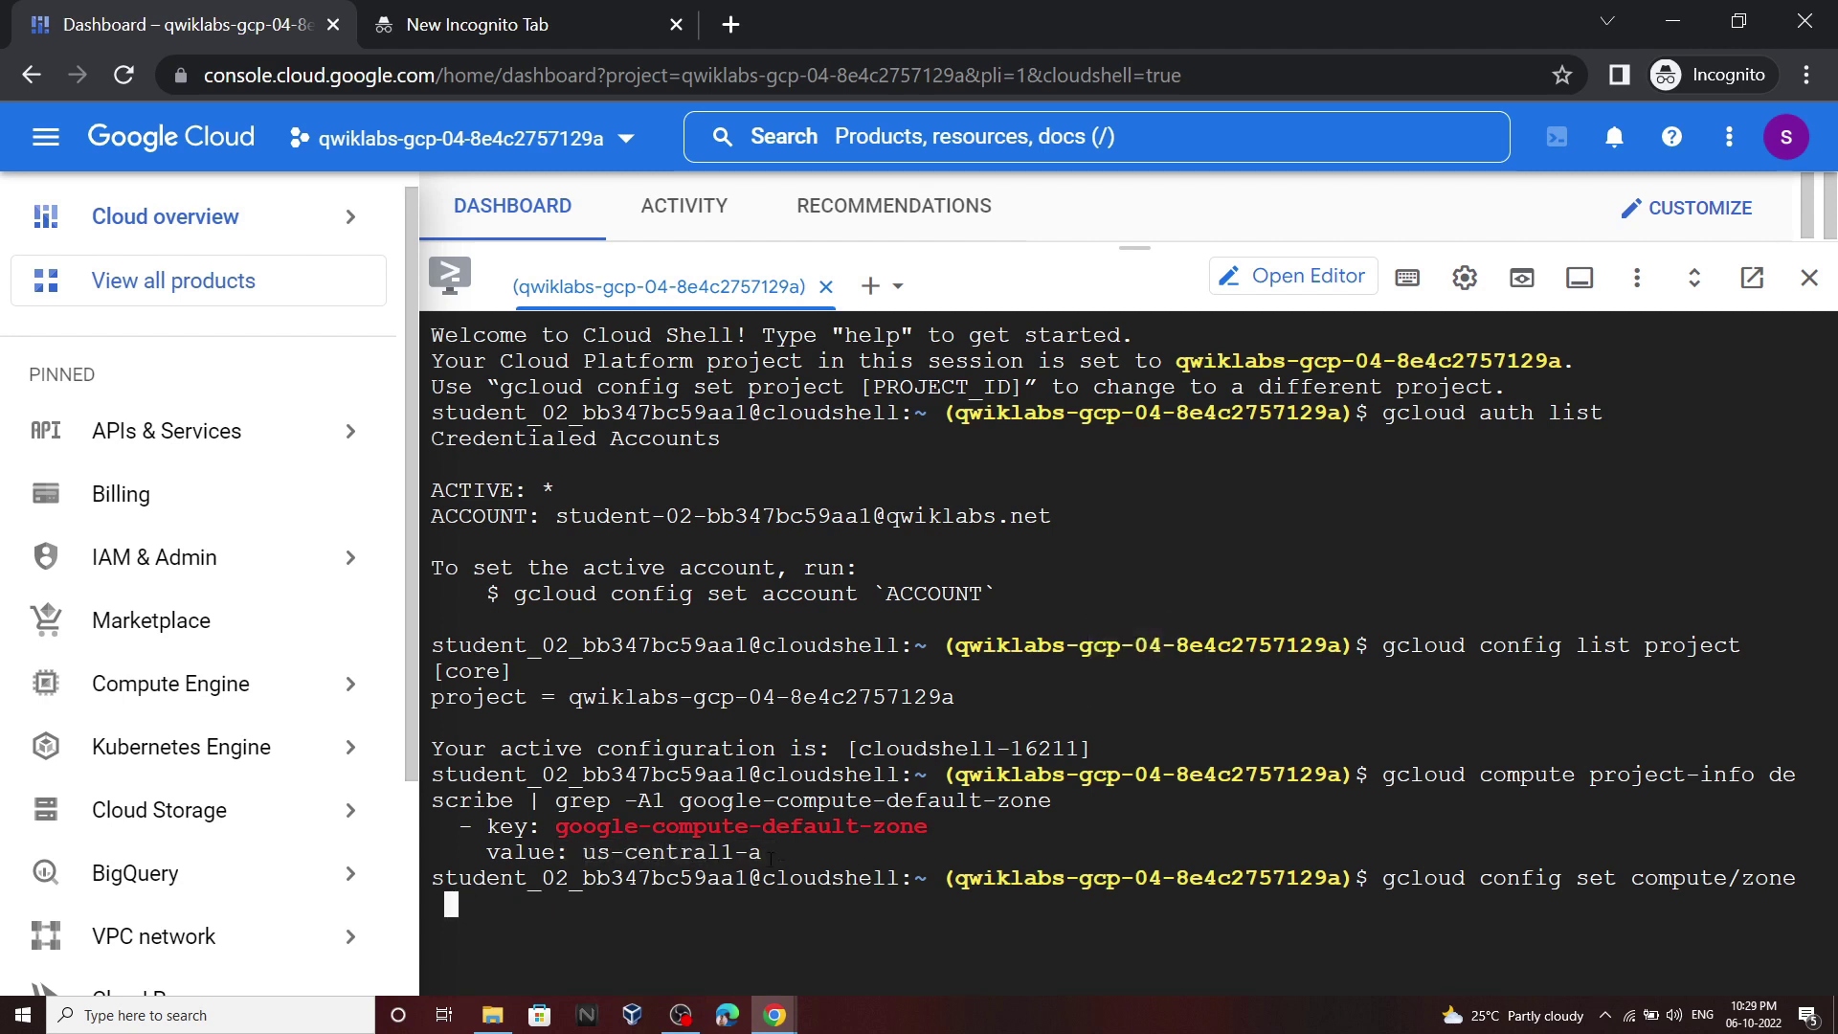
left_click_drag(765, 852, 651, 852)
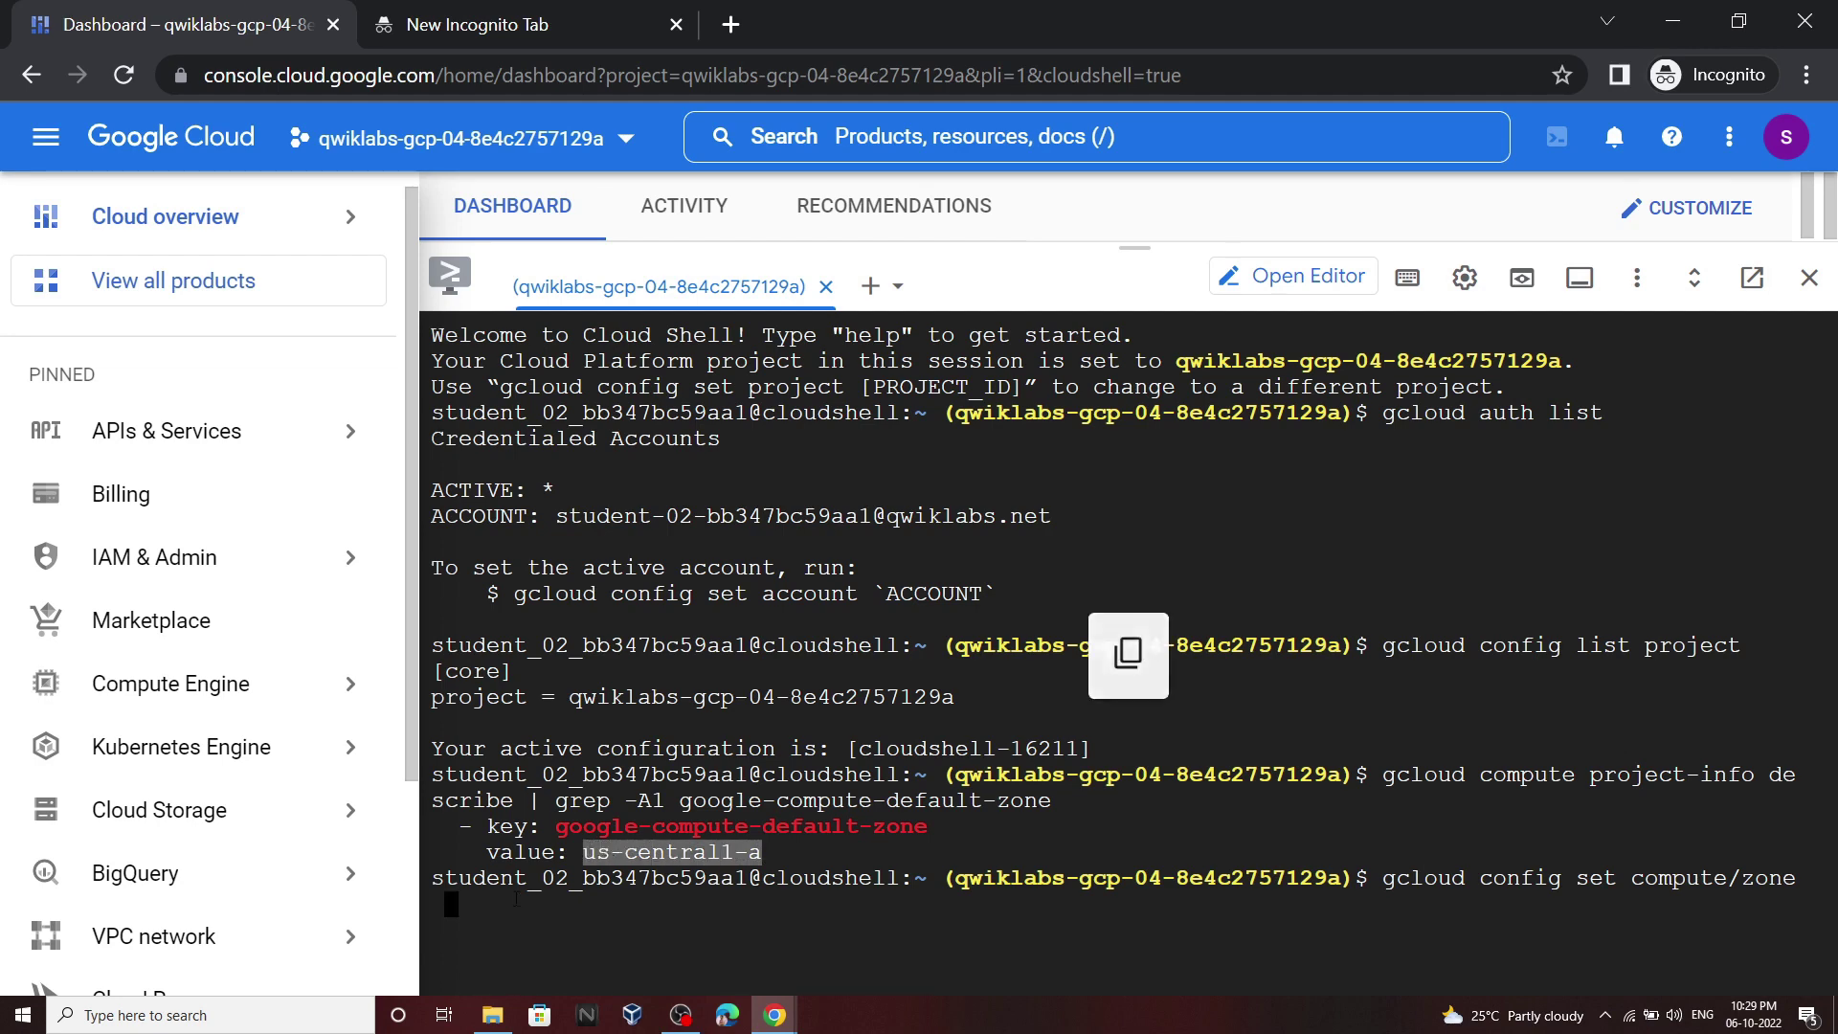
key("ctrl+v")
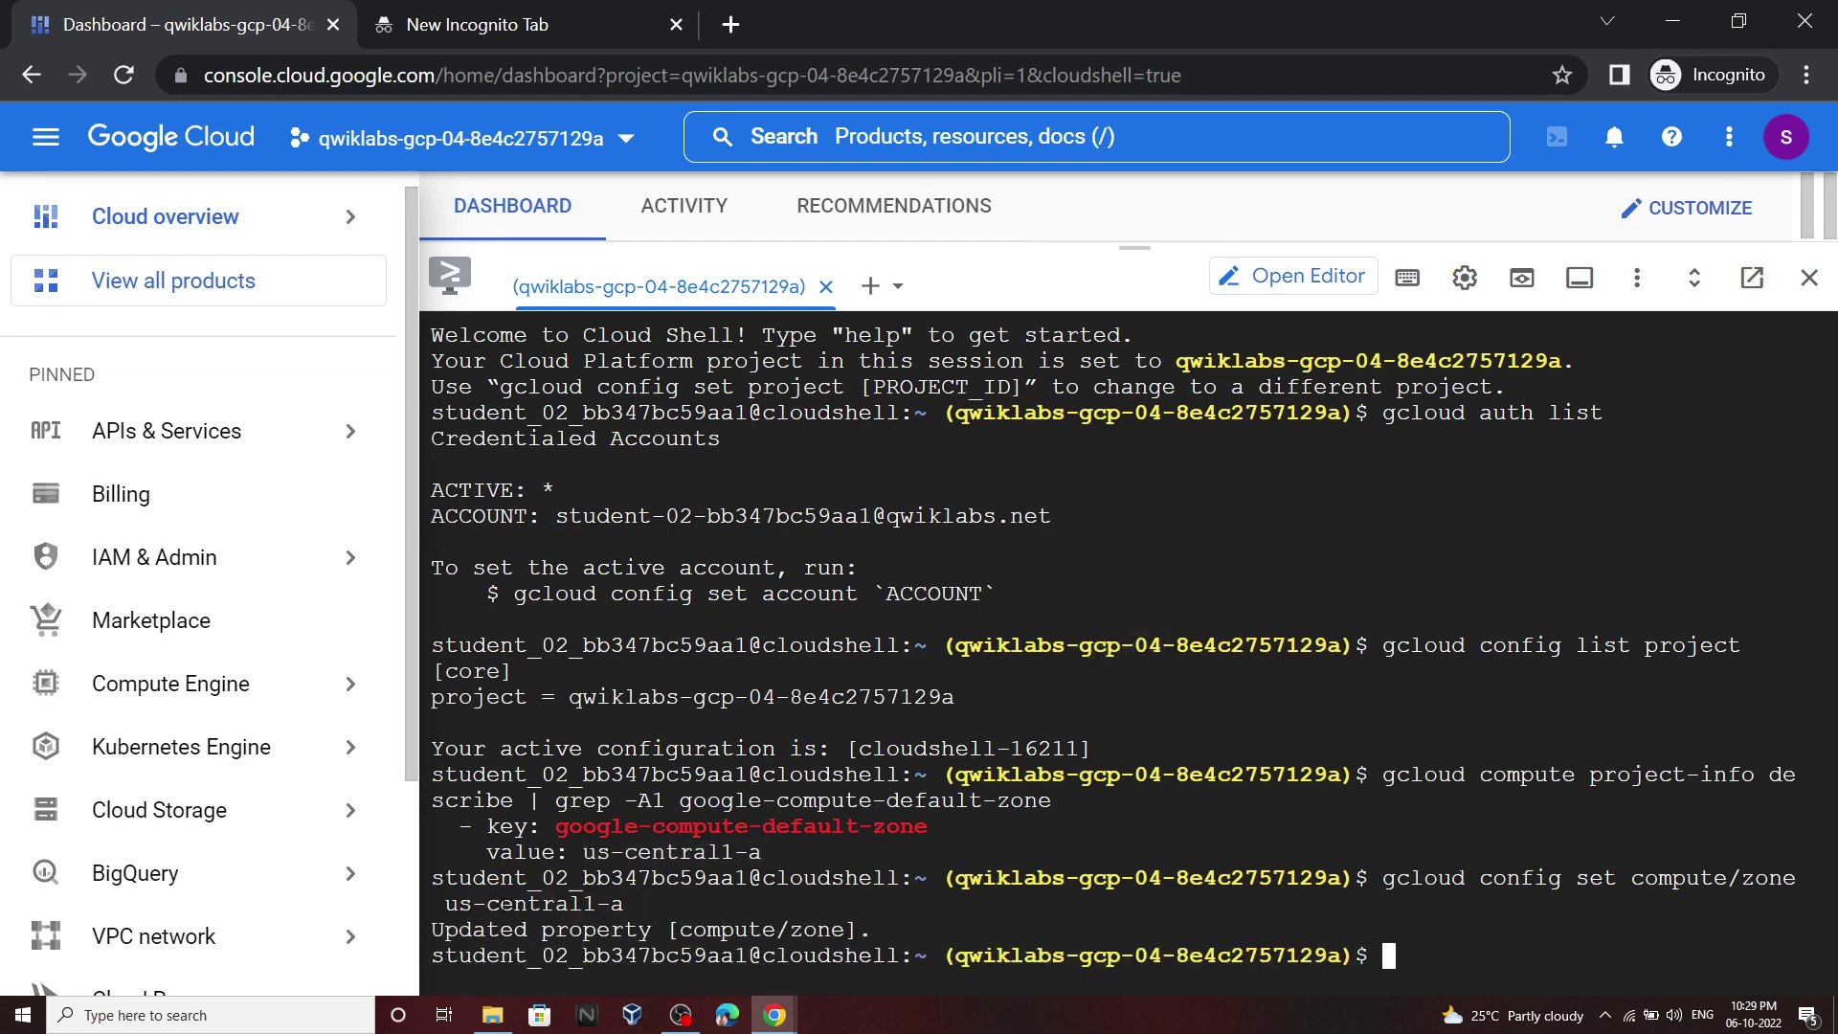
Run the lab's command creating container VM streaming-video-vm from gcr.io/qwiklabs-resources/streaming-video-service on subnet service-network-111 with private IP 10.111.1.111
mouse_move(772, 1020)
left_click(685, 943)
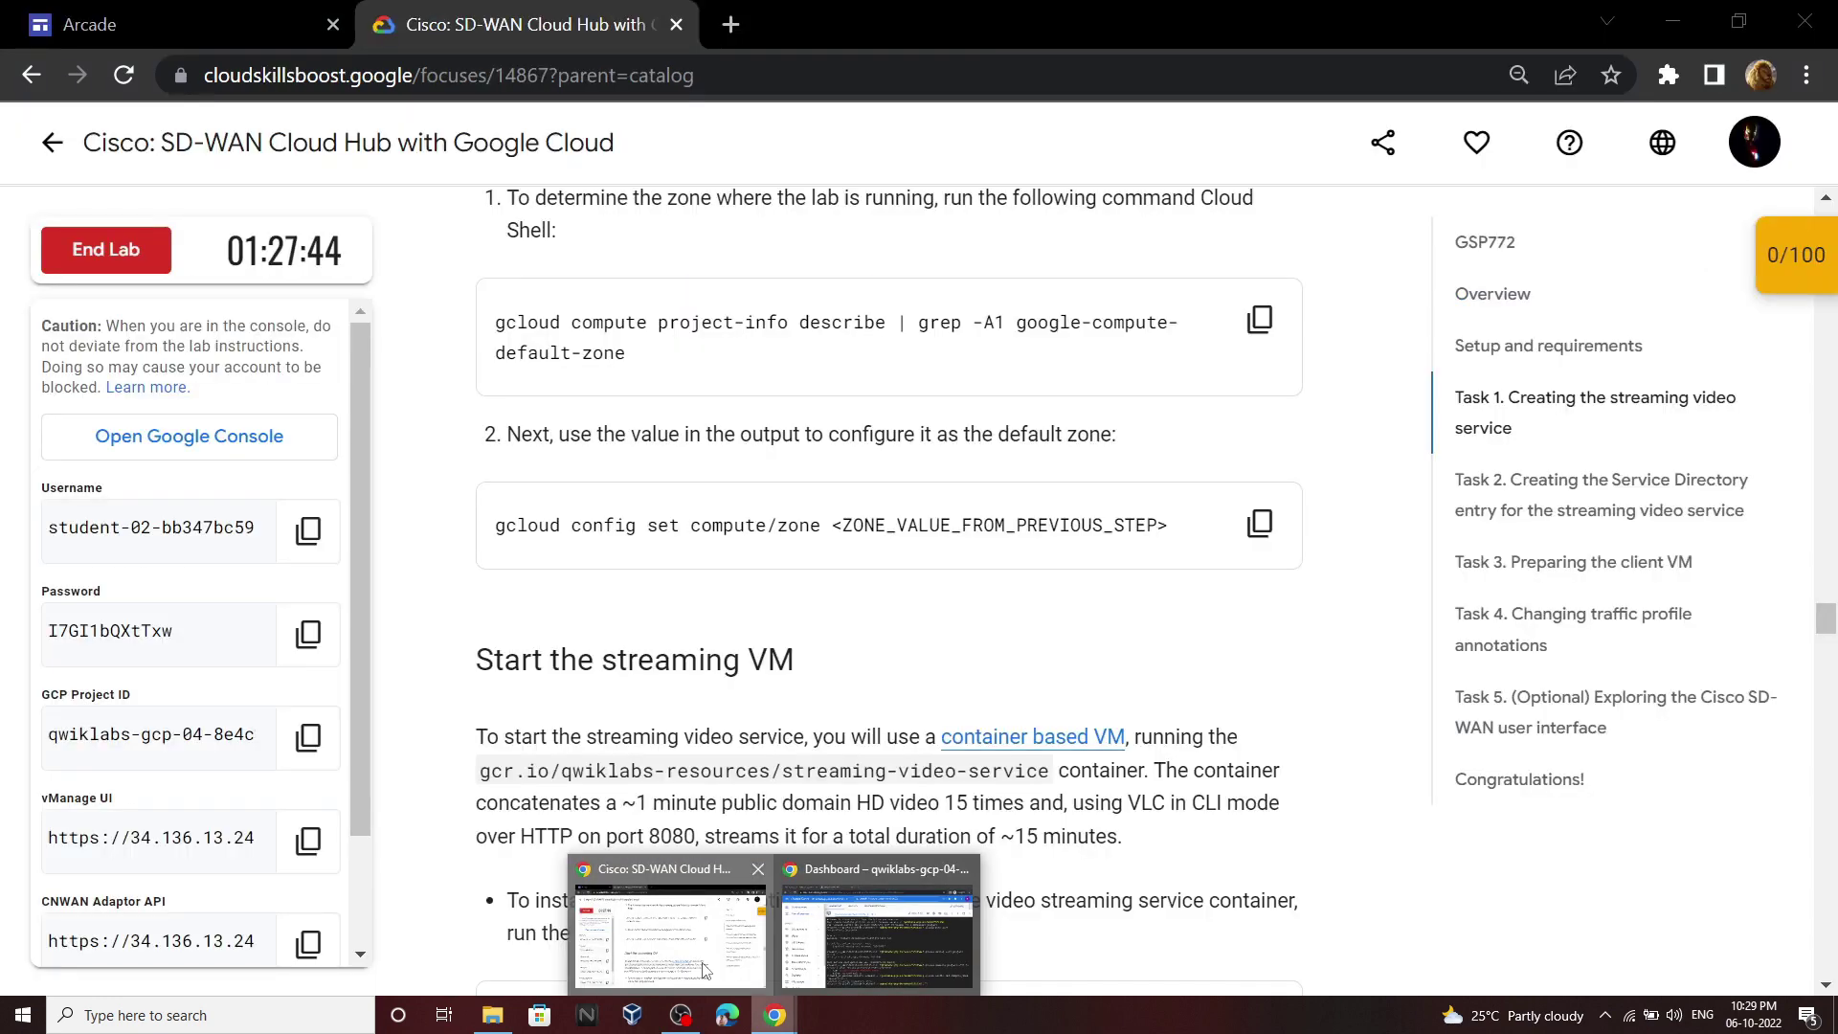
scroll(1235, 563, "down", 5)
left_click(1259, 560)
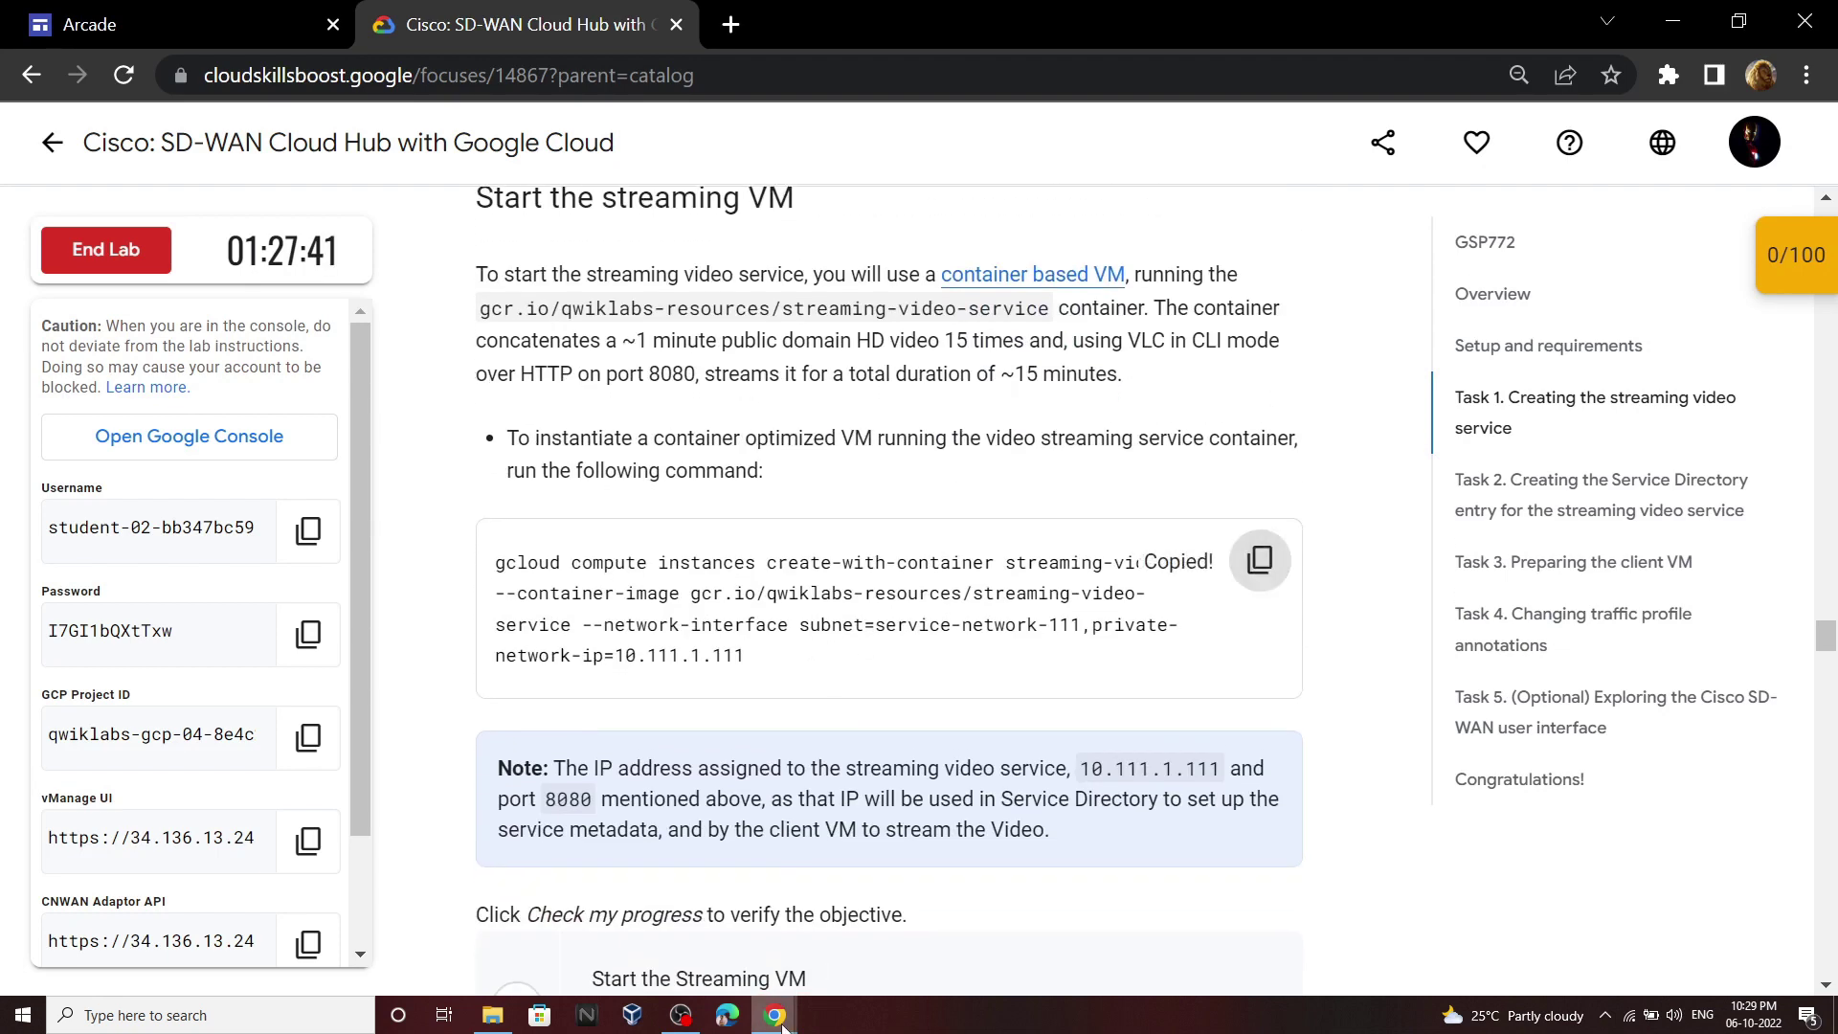
mouse_move(776, 1015)
left_click(870, 946)
key("ctrl+v")
key("Return")
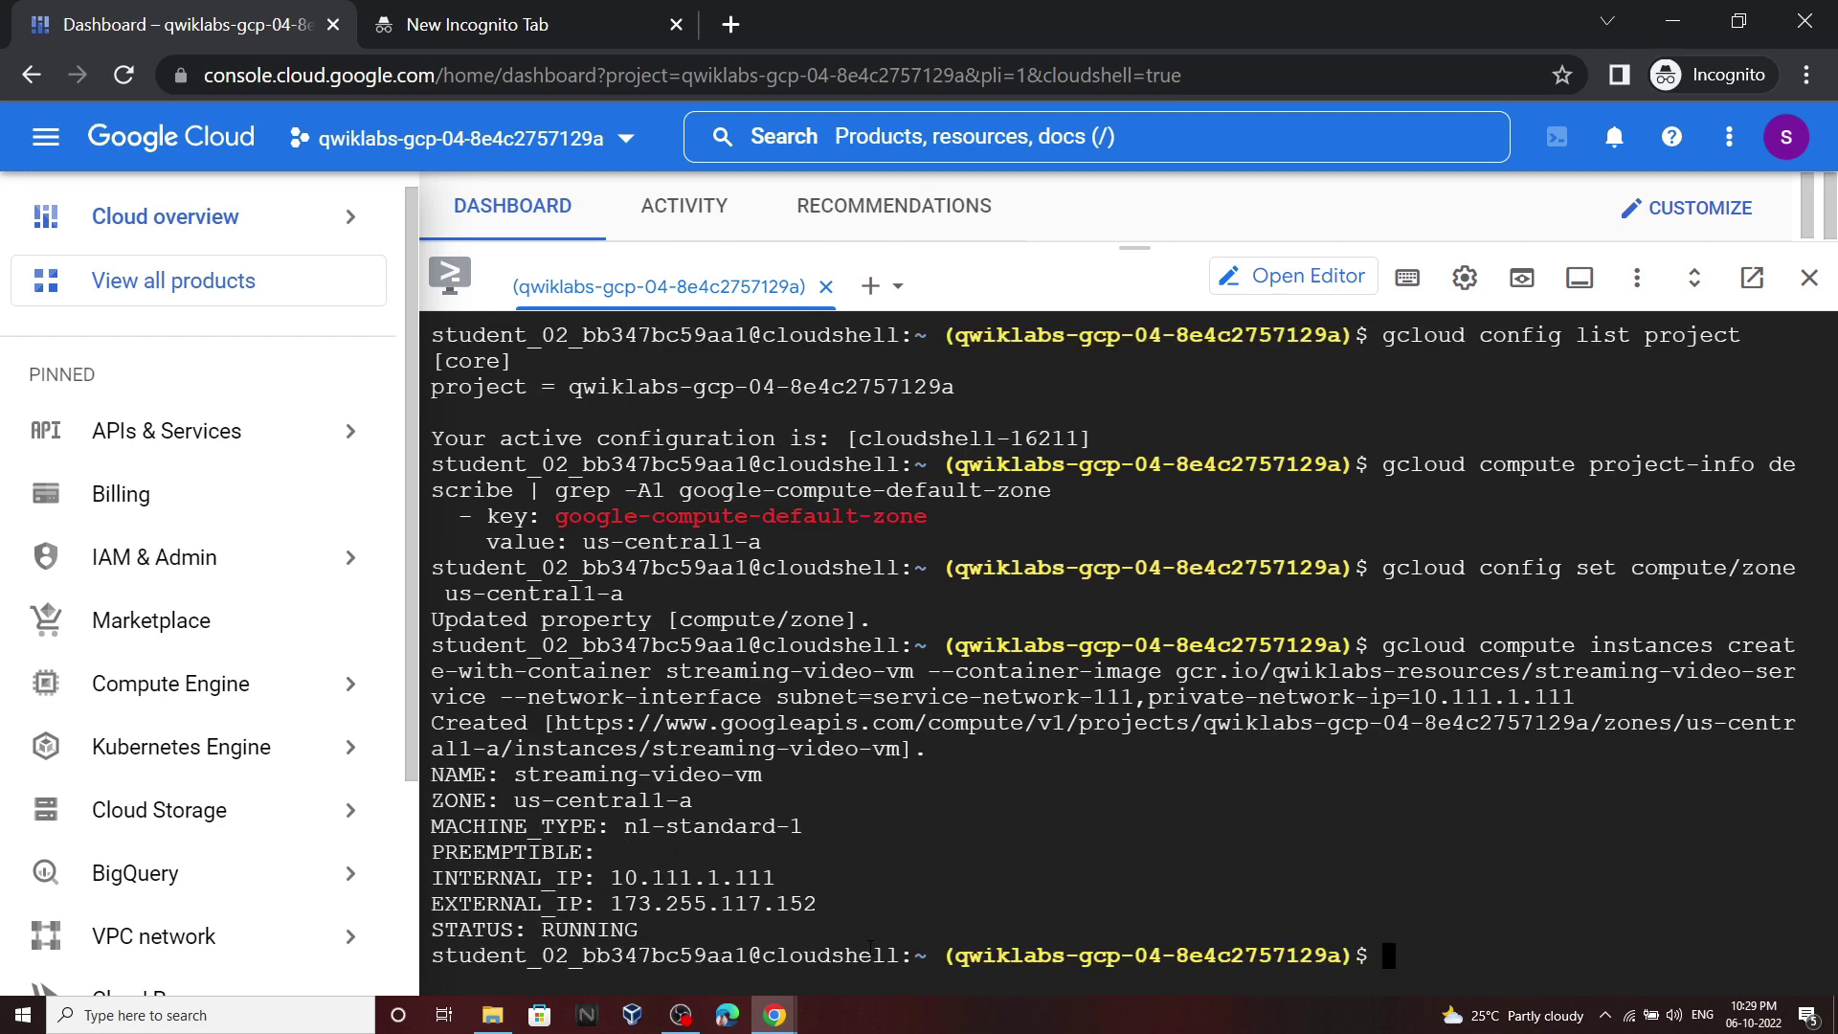
Check the lab progress for the "Start the Streaming VM" objective on the lab instructions page
mouse_move(782, 1017)
left_click(675, 943)
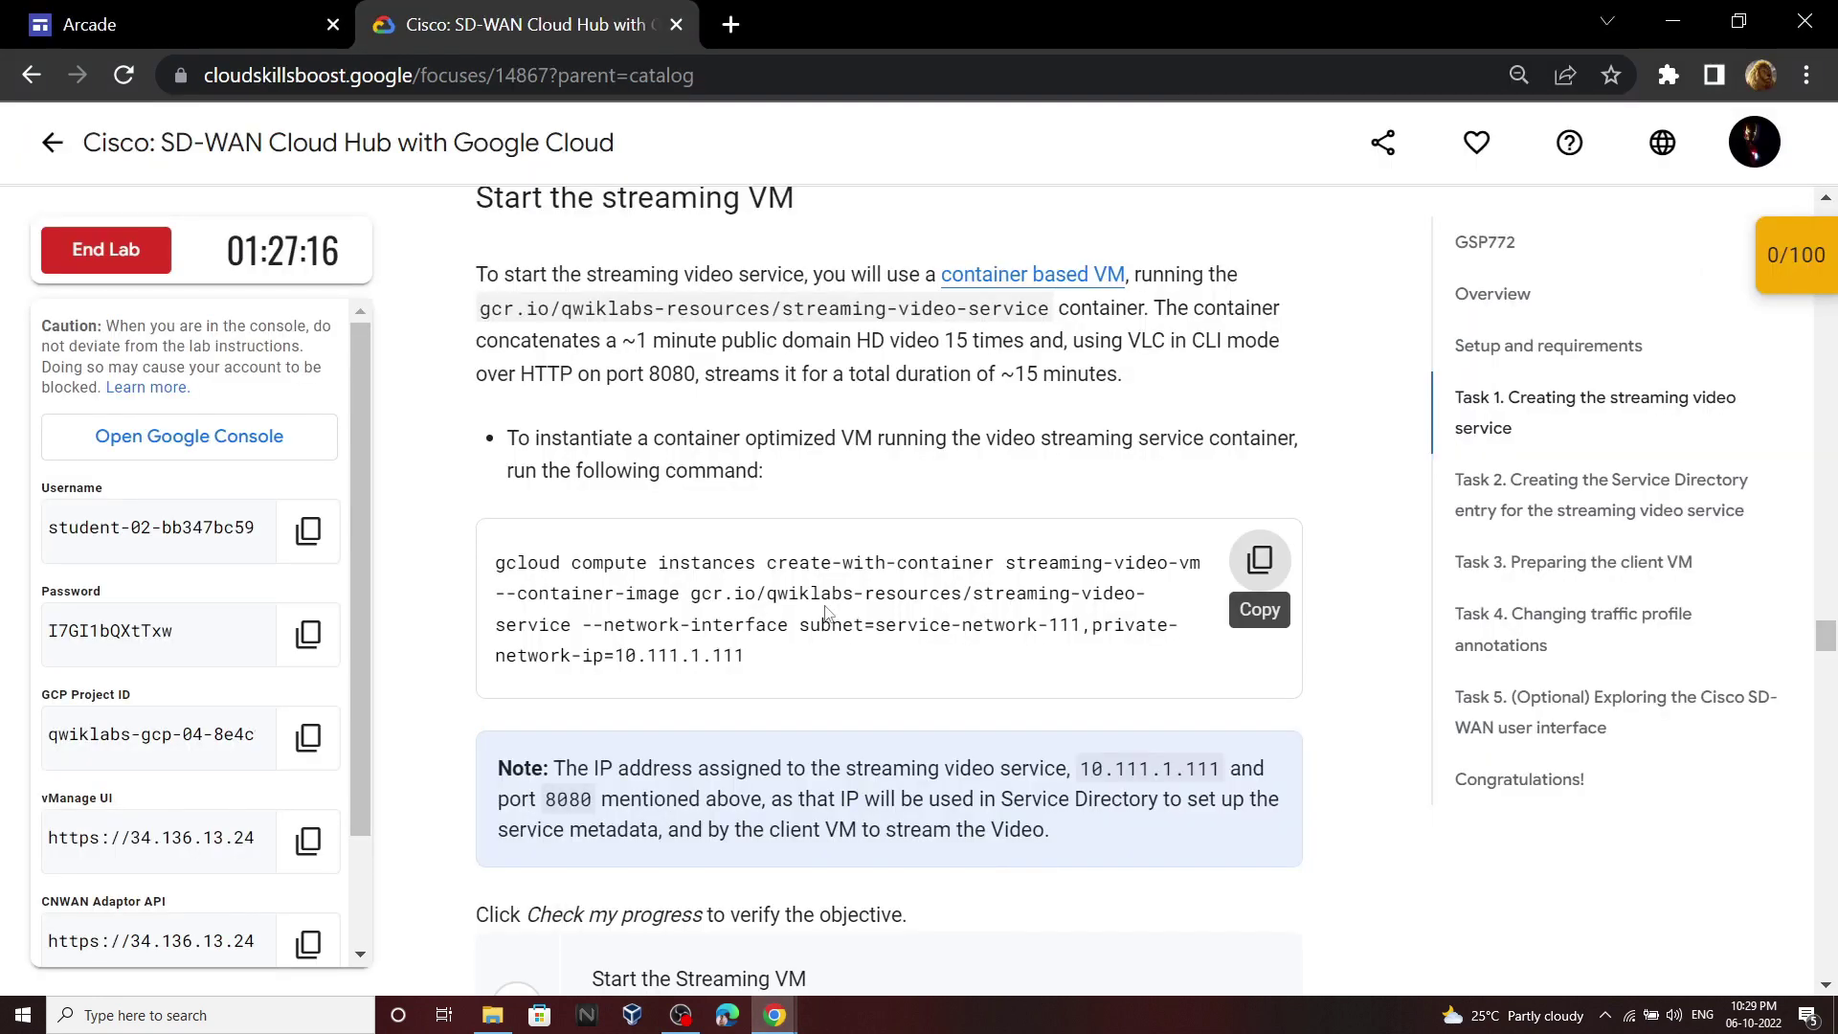
scroll(743, 519, "down", 5)
left_click(743, 526)
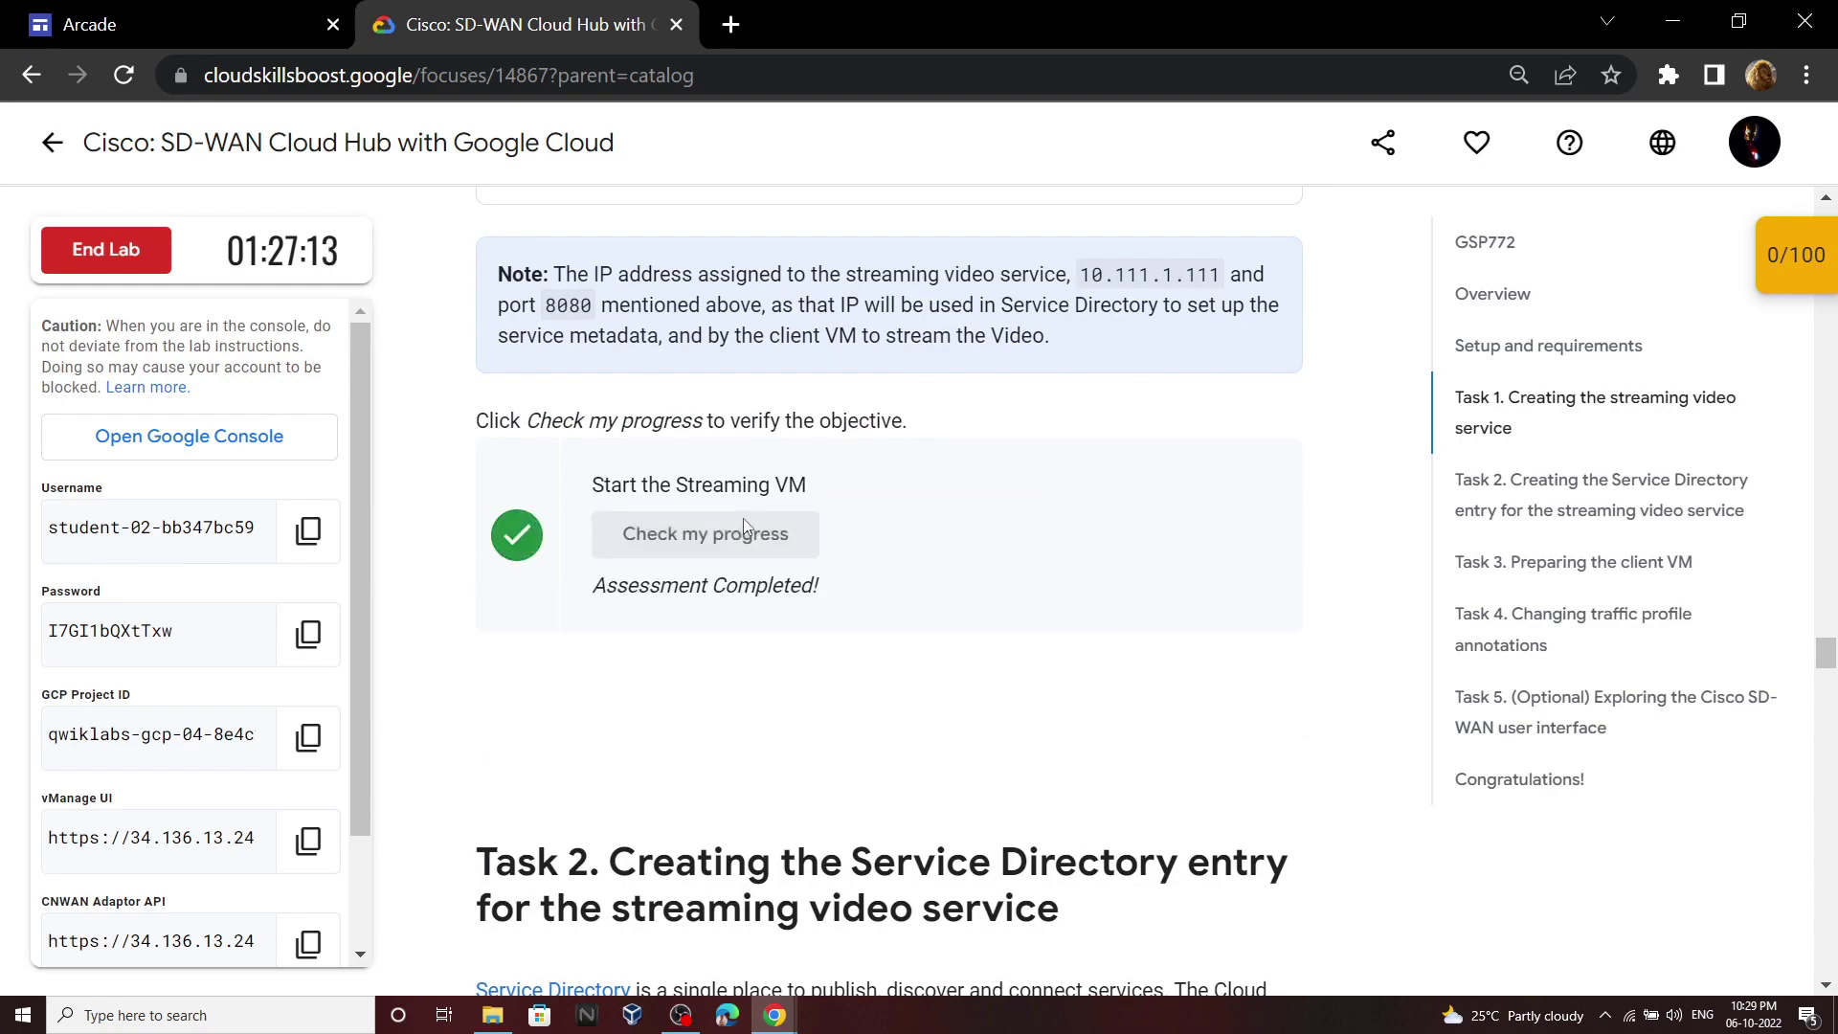
Copy "Service Directory API" from the Task 2 instructions and look it up in the console's API Library to check its status
scroll(742, 519, "down", 10)
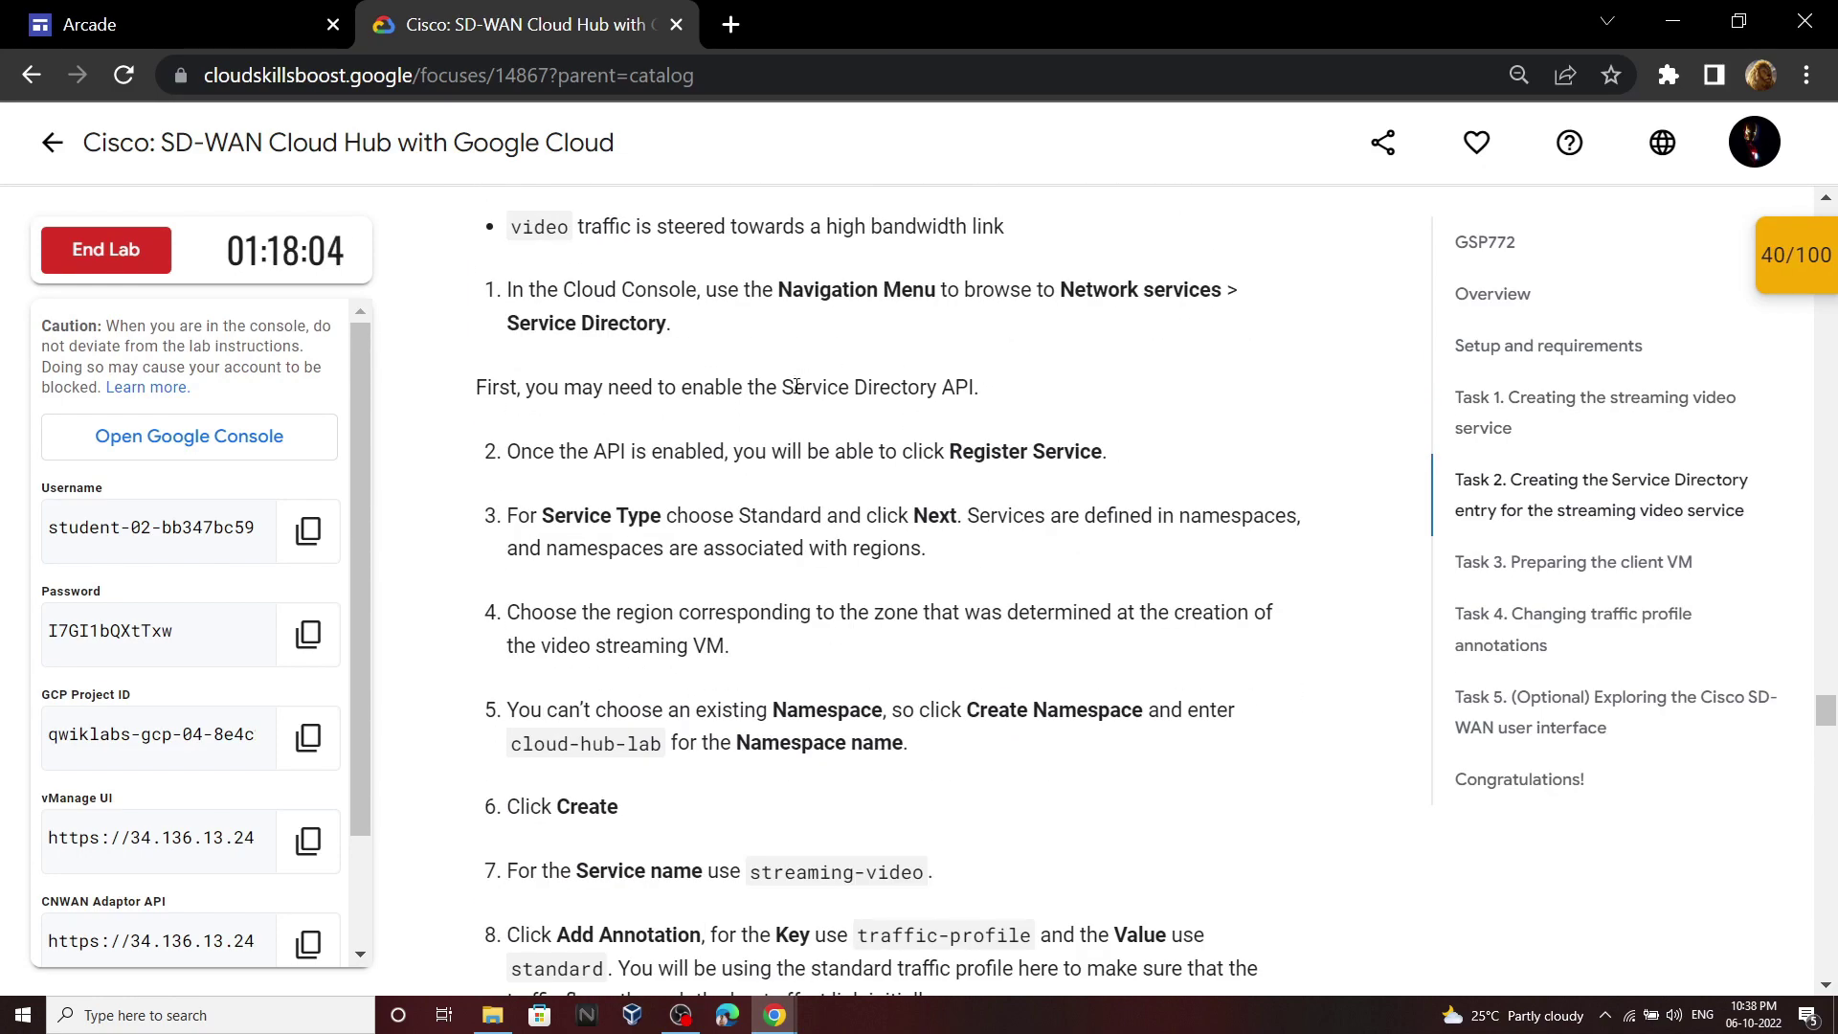
left_click_drag(784, 385, 969, 386)
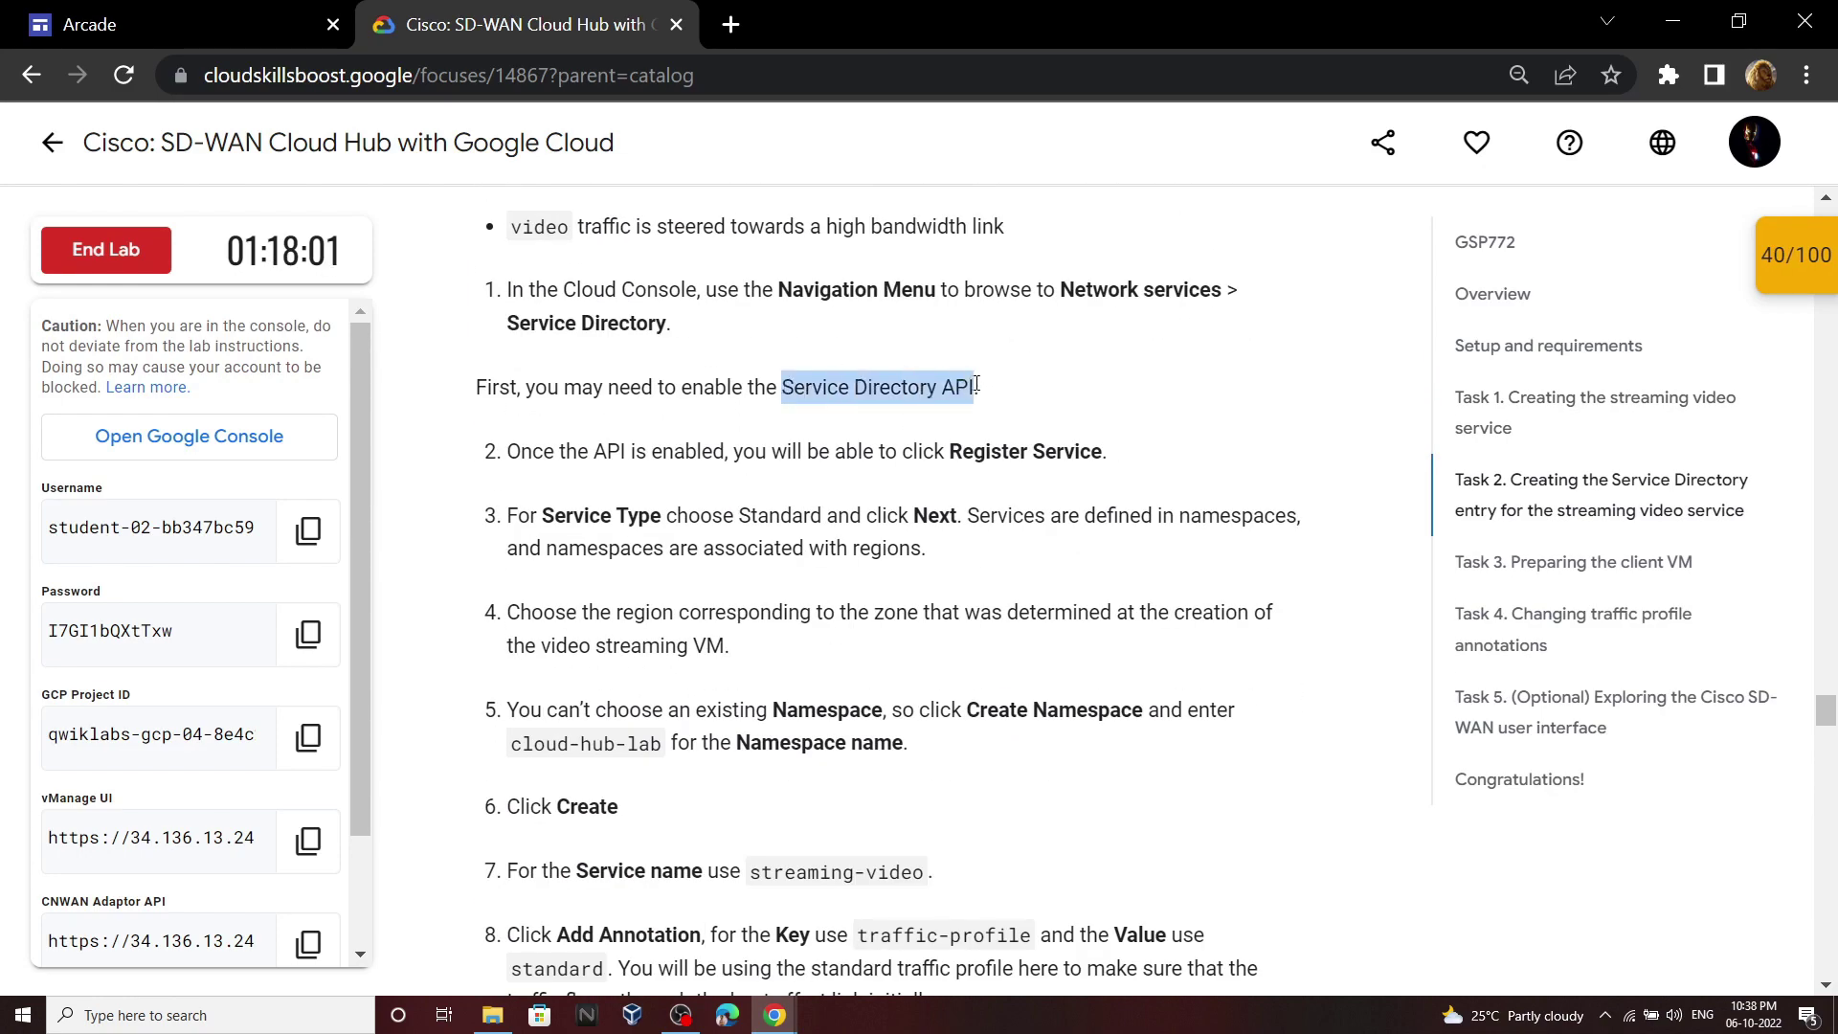
left_click(866, 923)
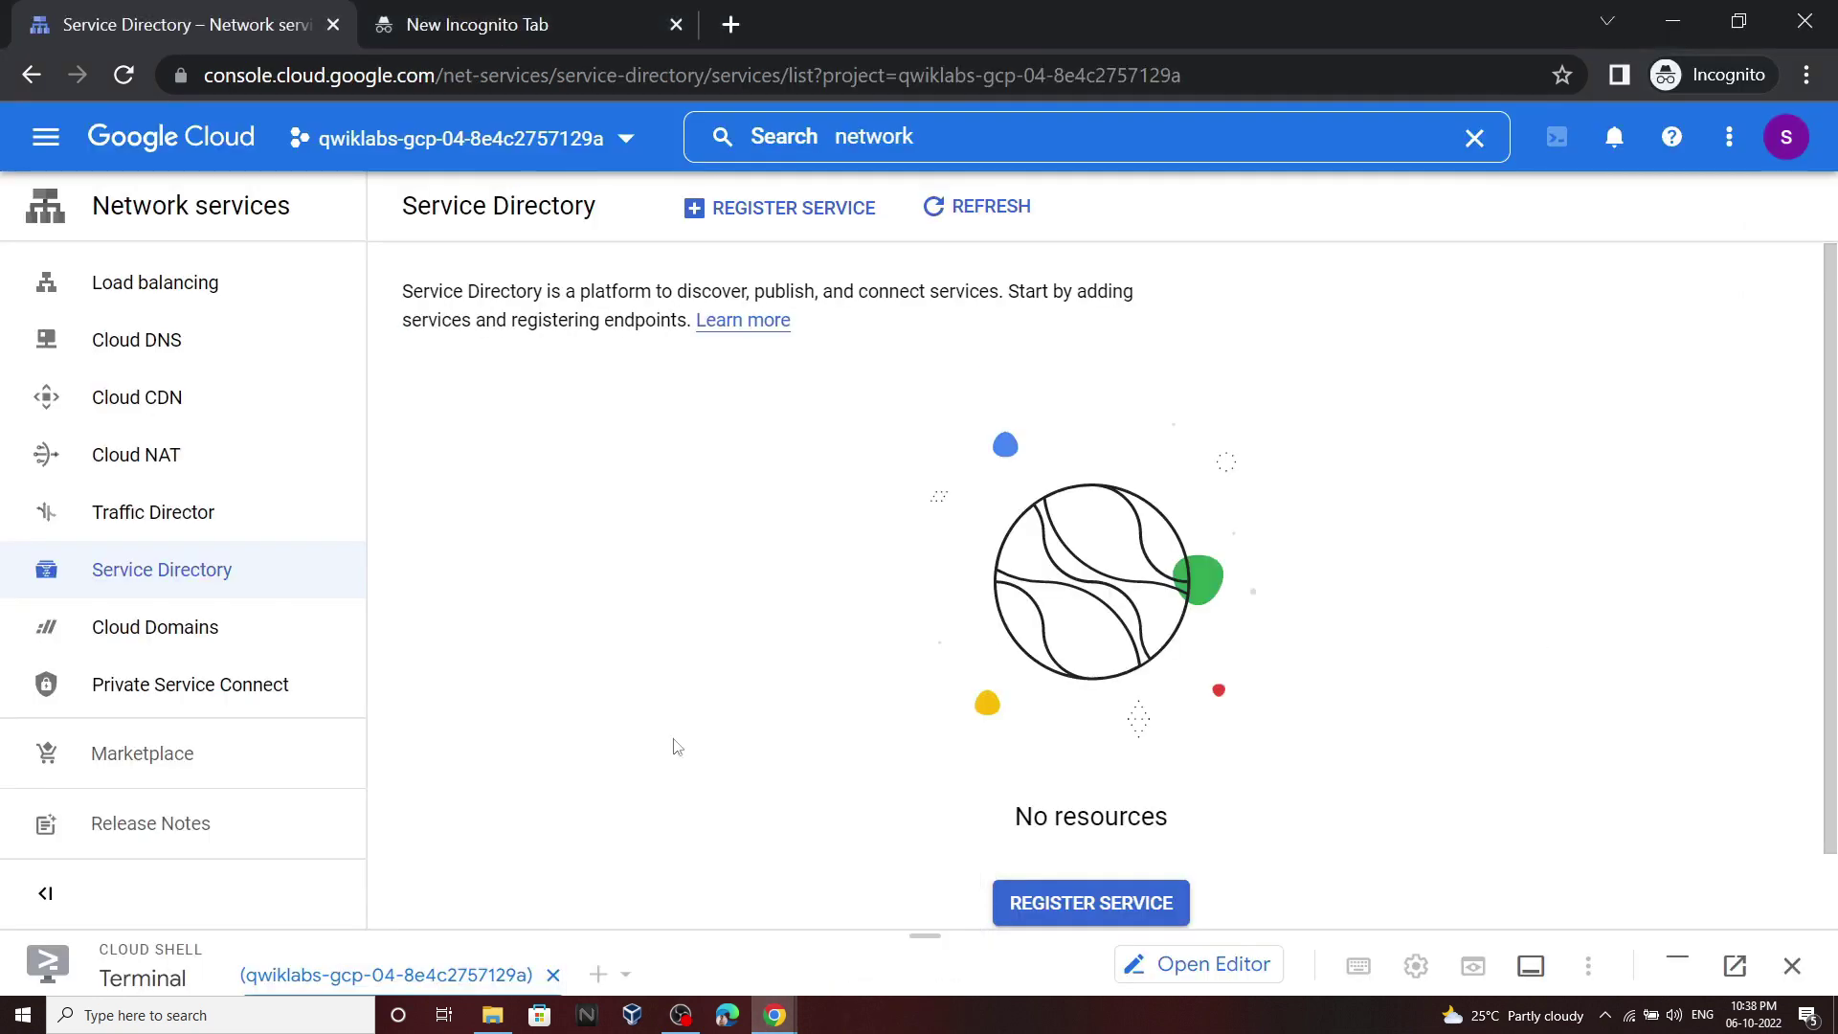
left_click(46, 137)
mouse_move(300, 431)
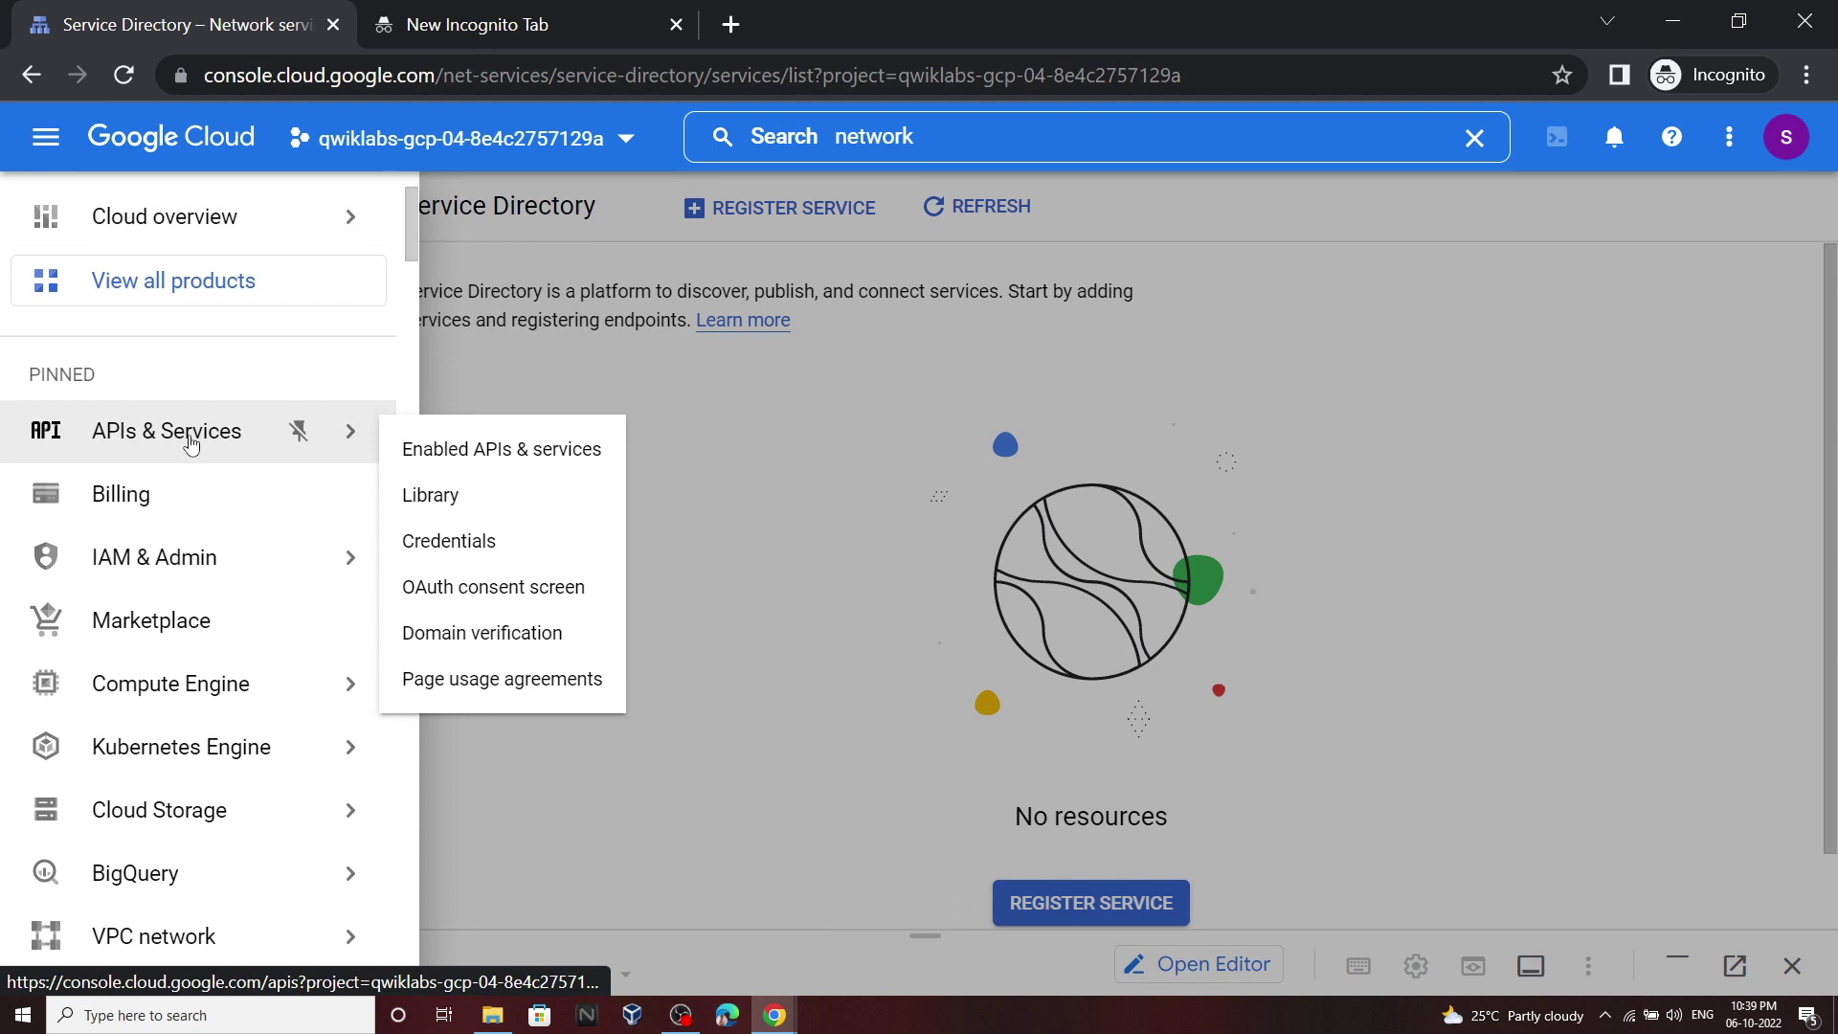
left_click(446, 446)
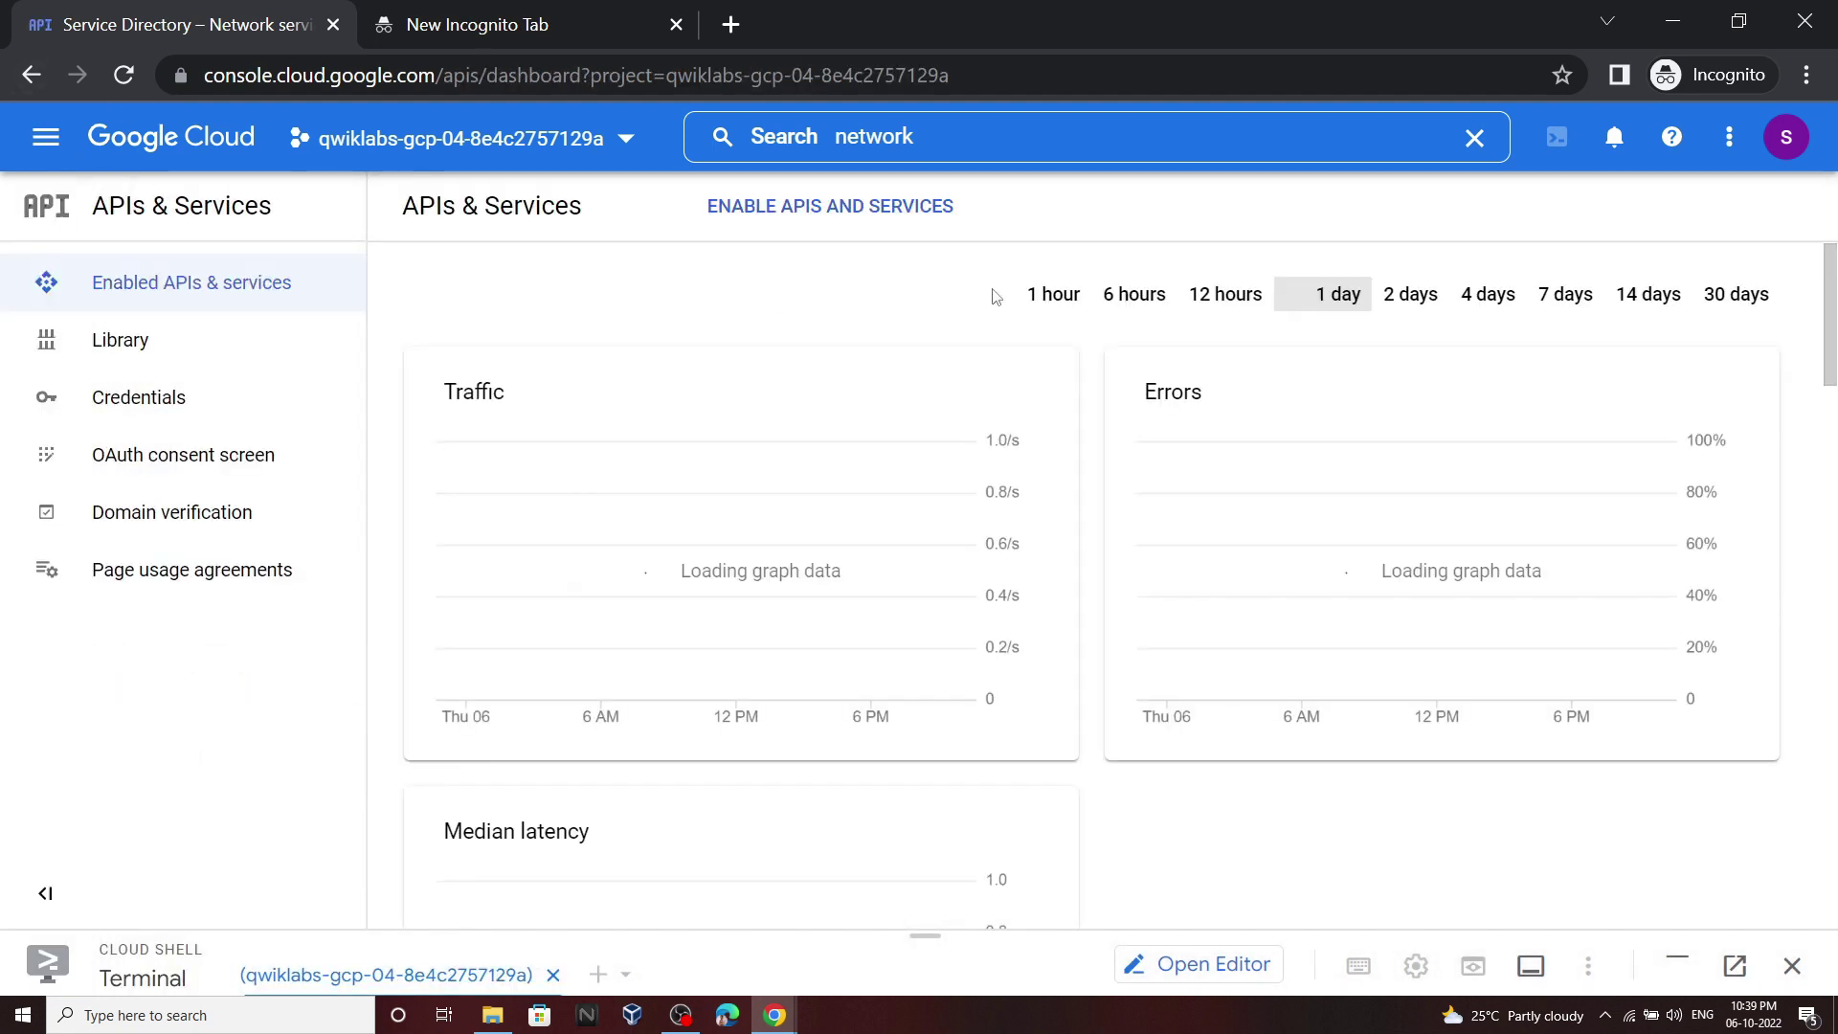
left_click(144, 353)
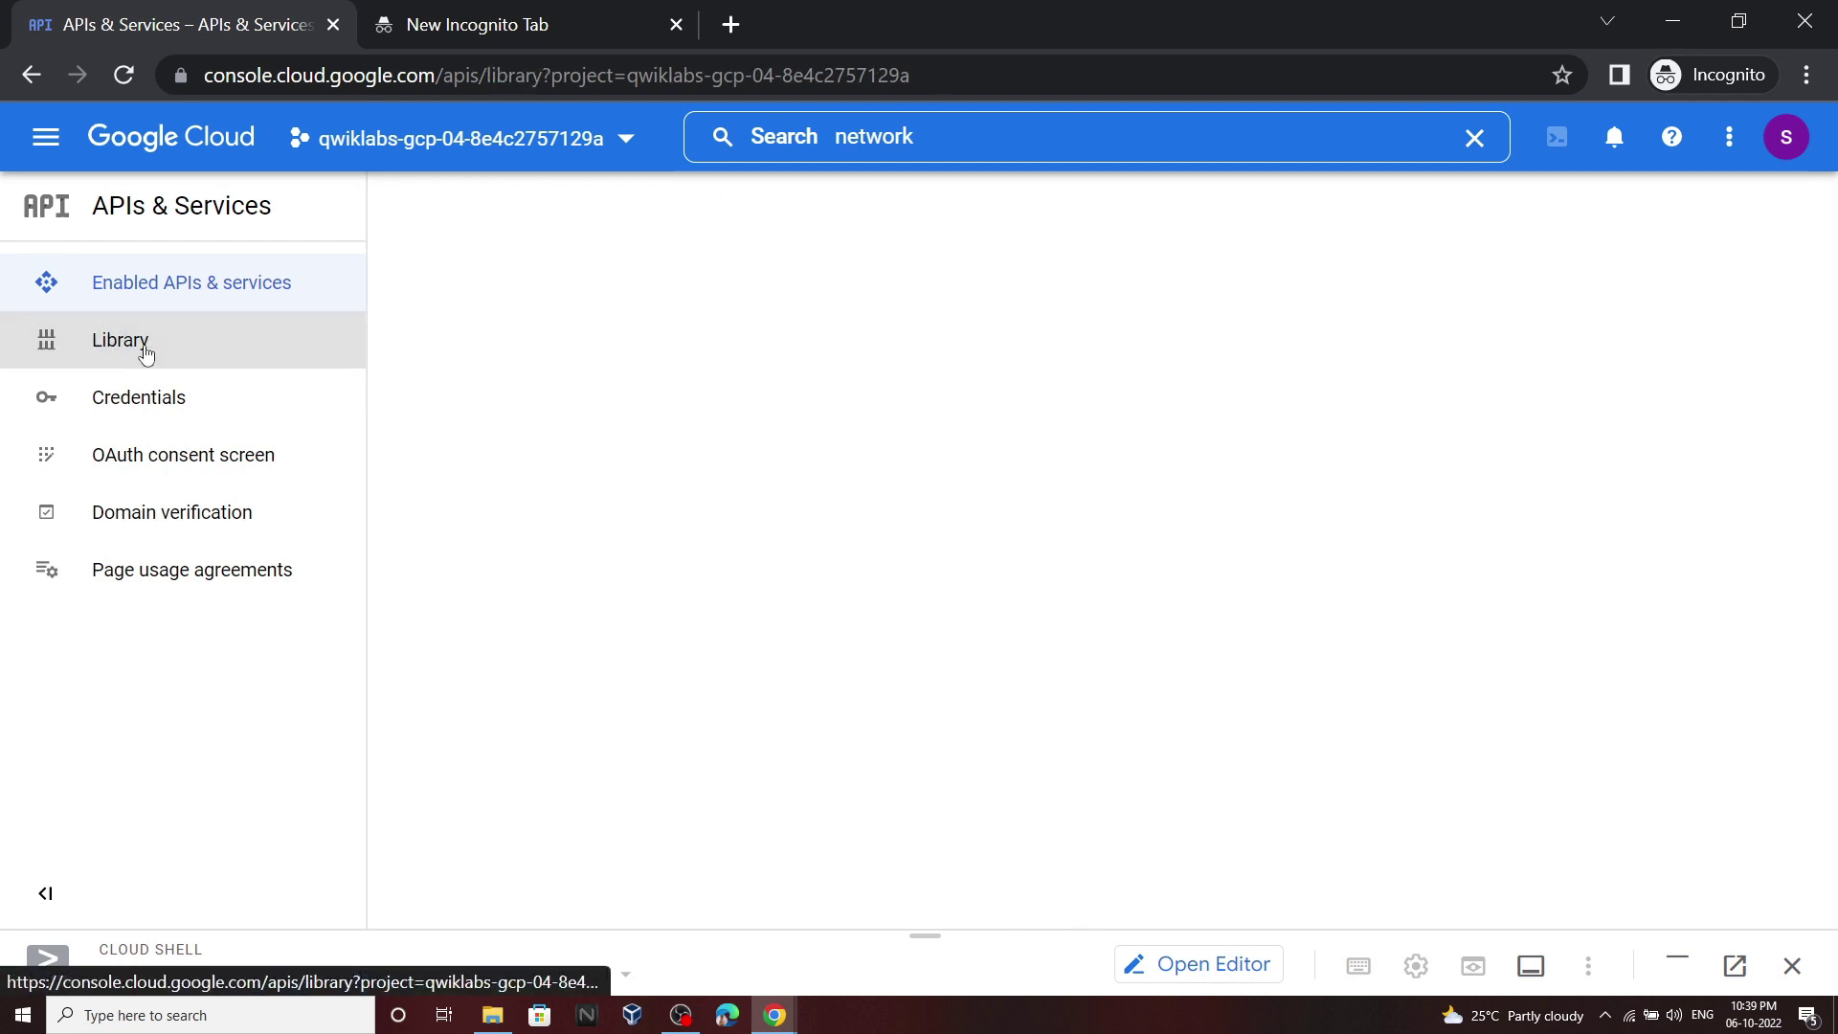
key("ctrl+v")
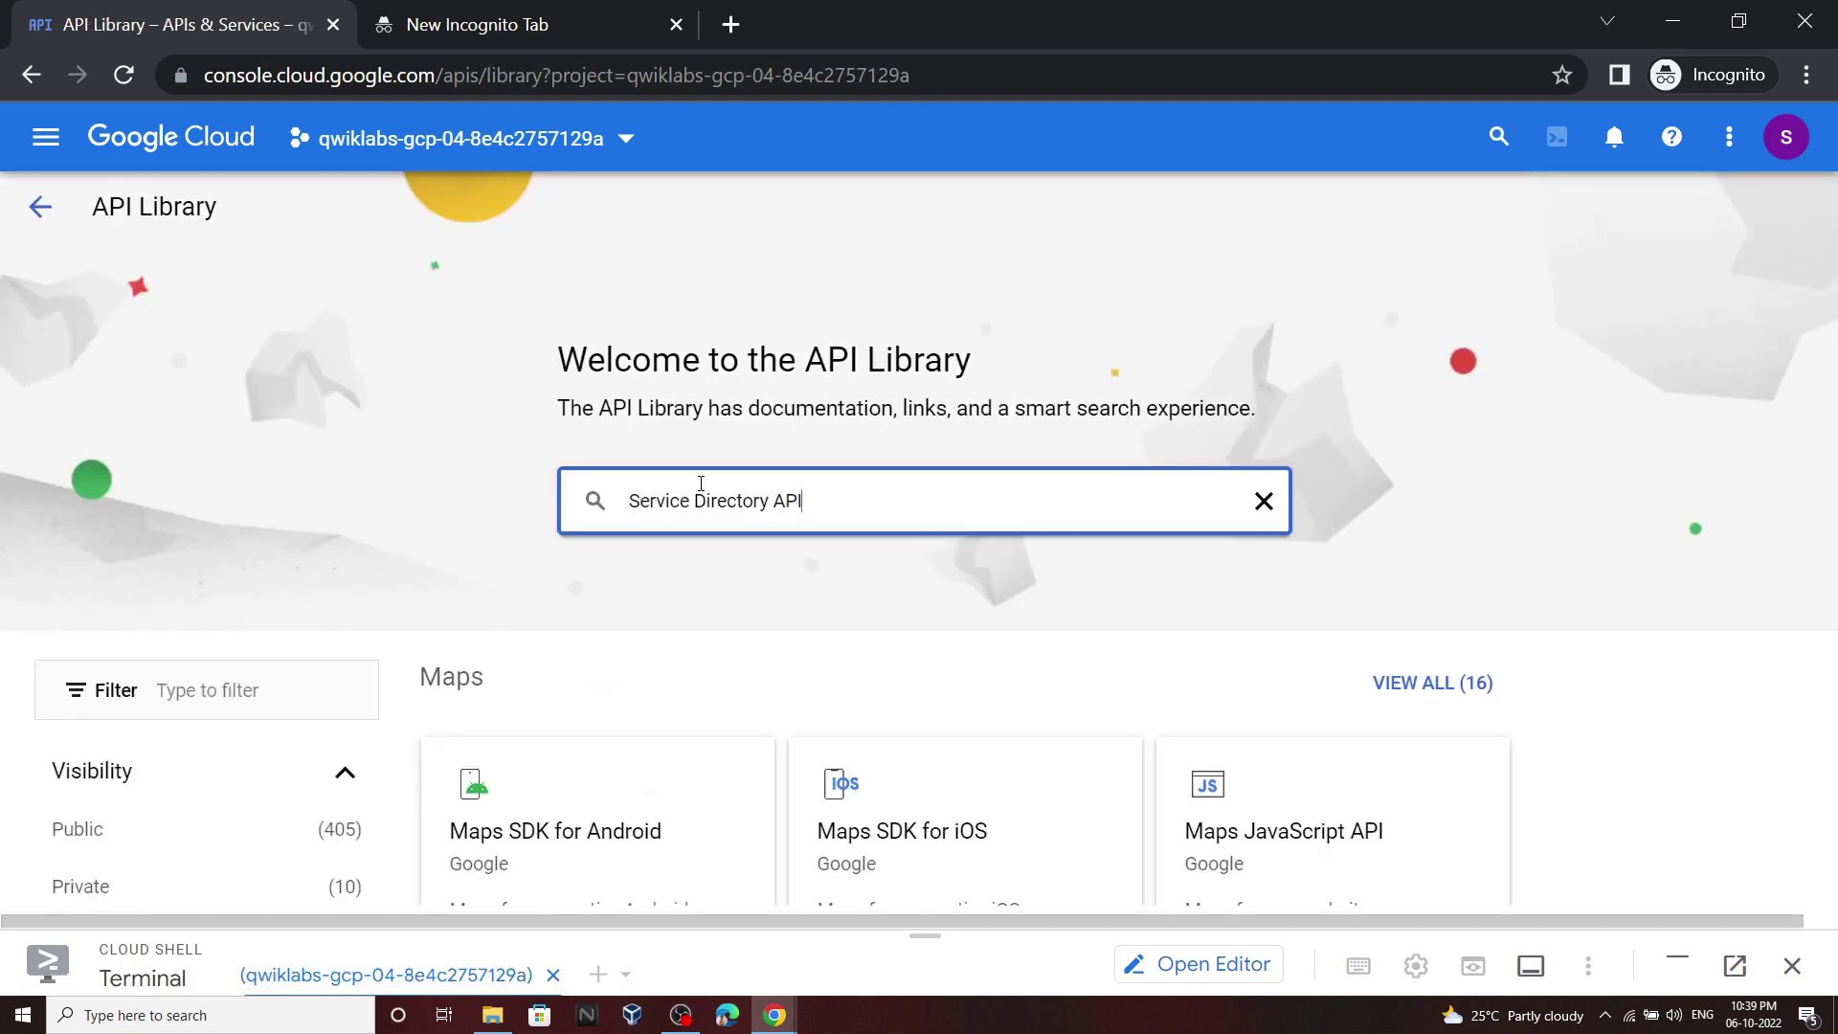
key("Return")
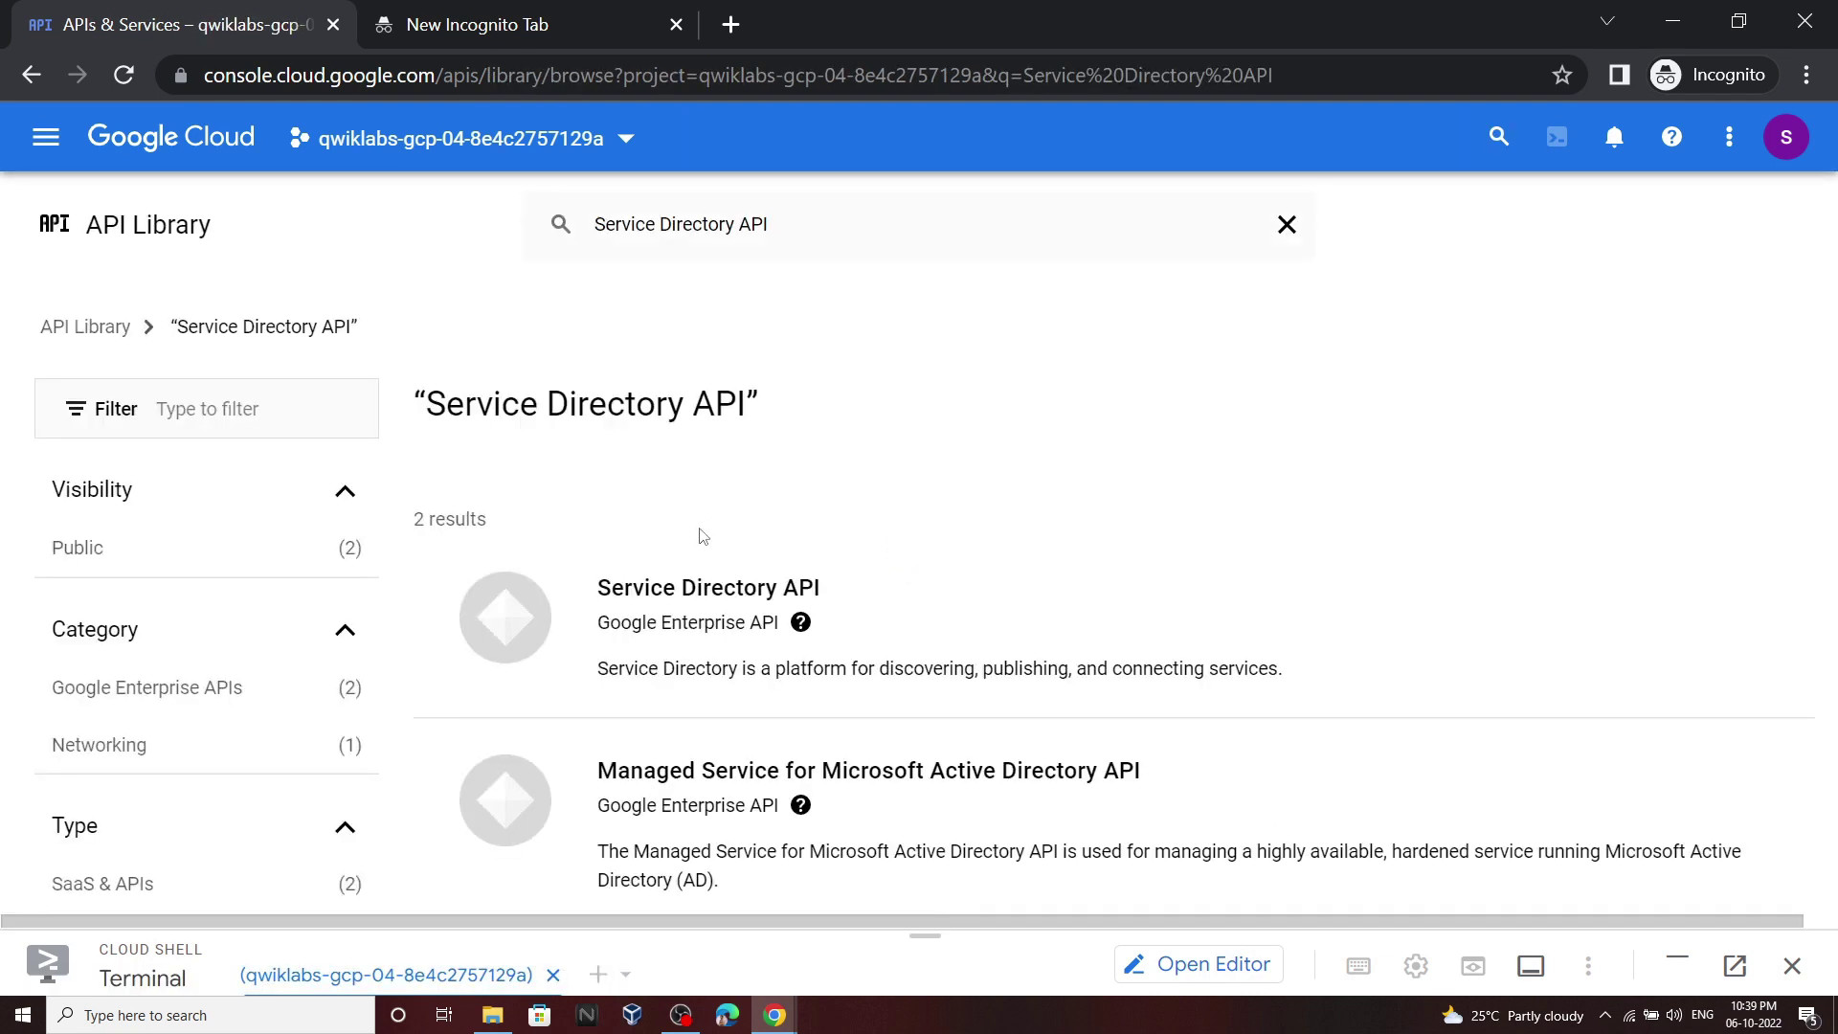
left_click(709, 602)
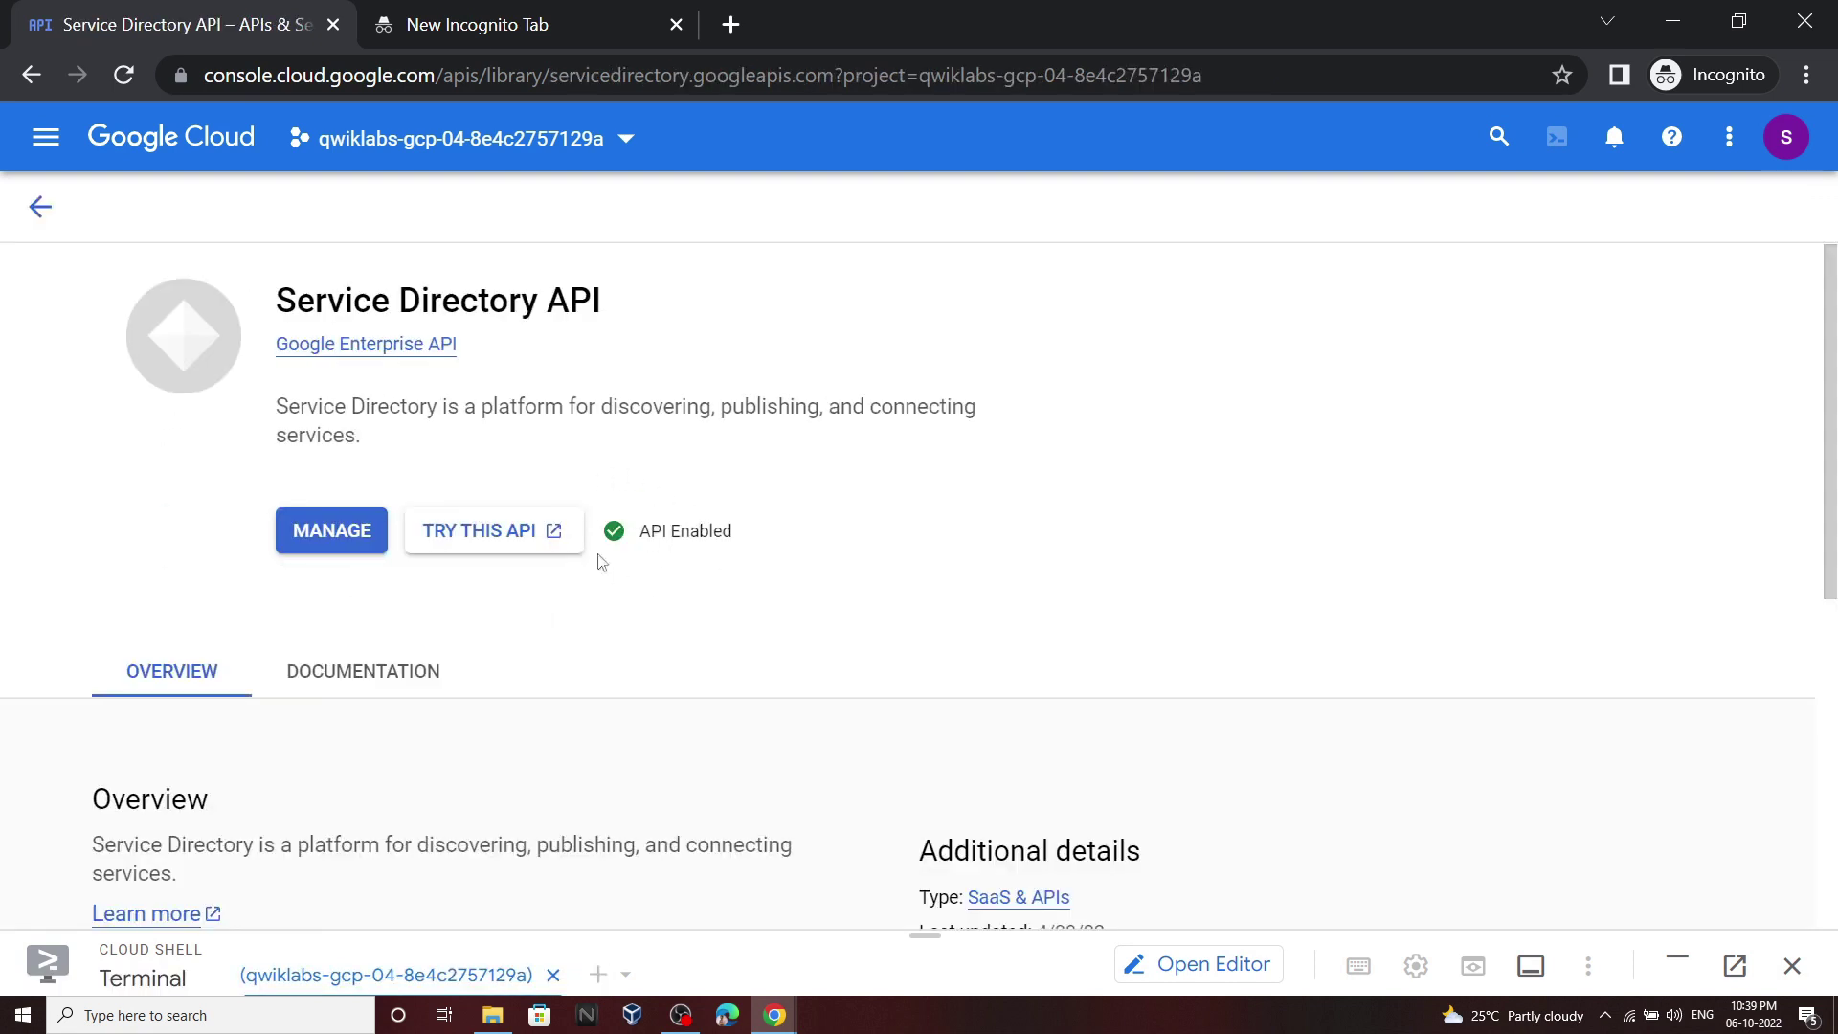
left_click(39, 206)
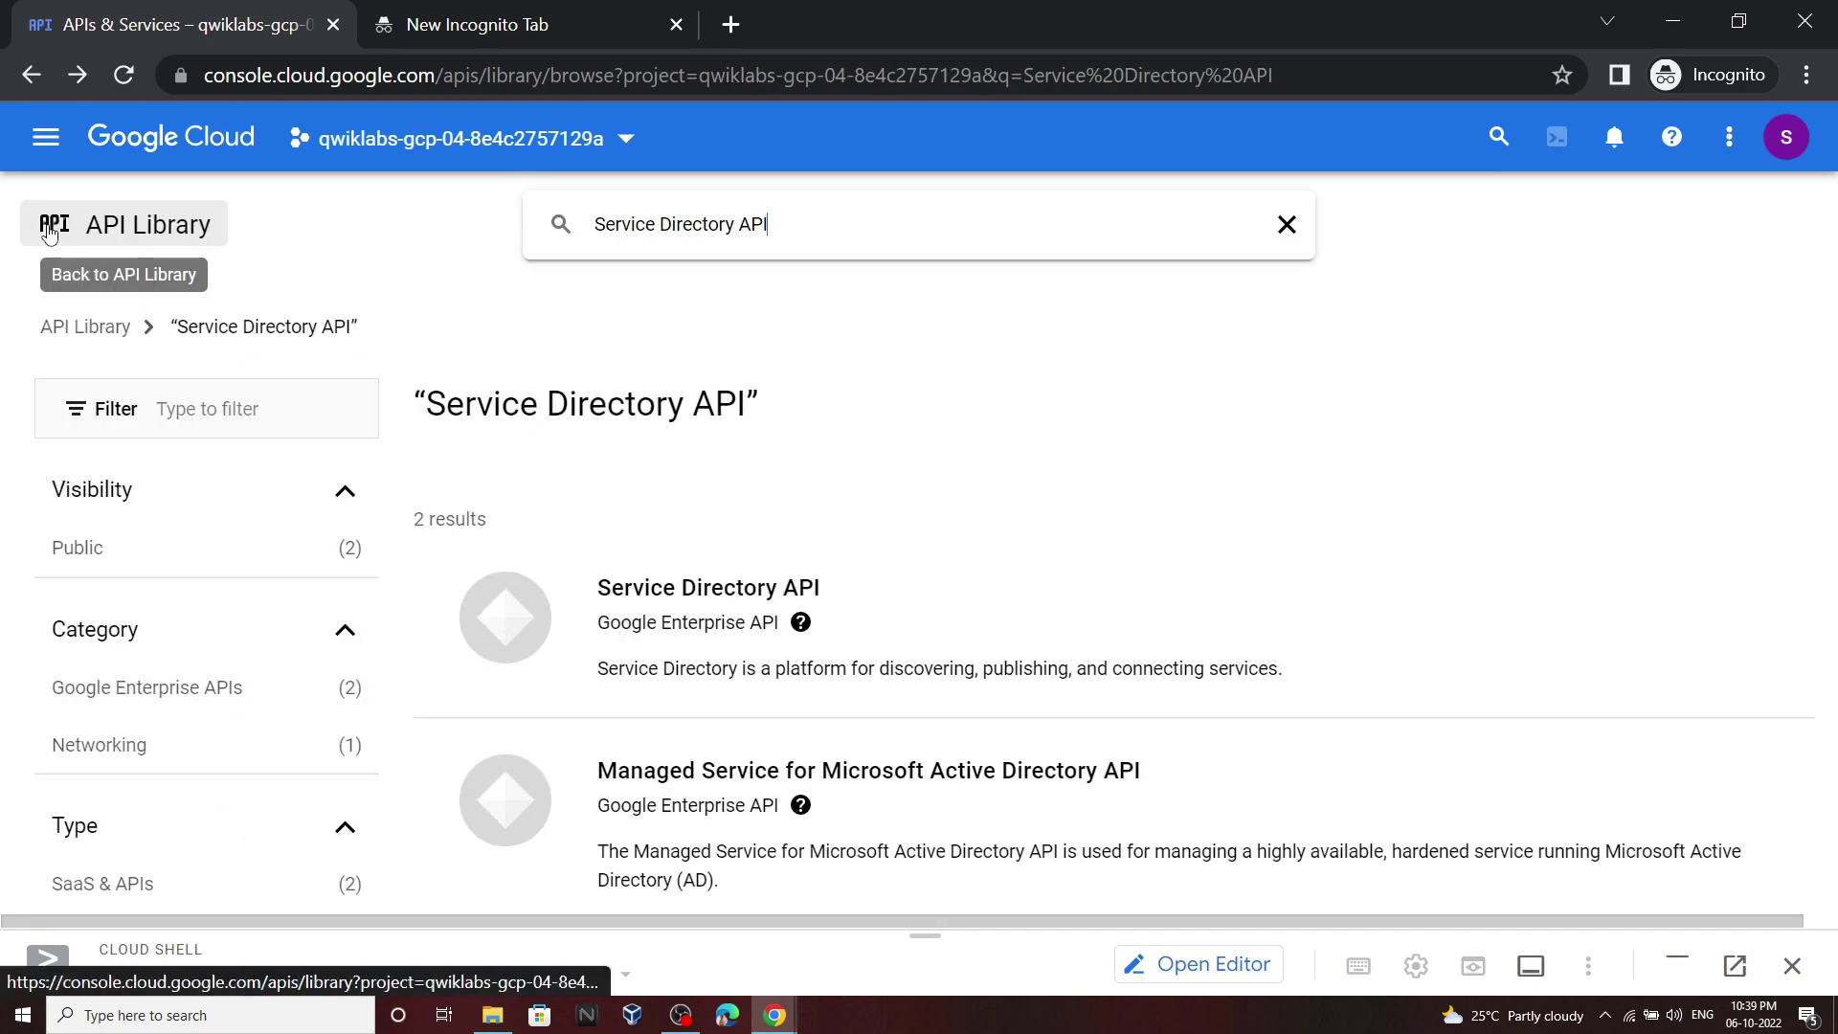
Go to Service Directory under Network services by way of the project dashboard and start registering a service
left_click(49, 167)
mouse_move(112, 242)
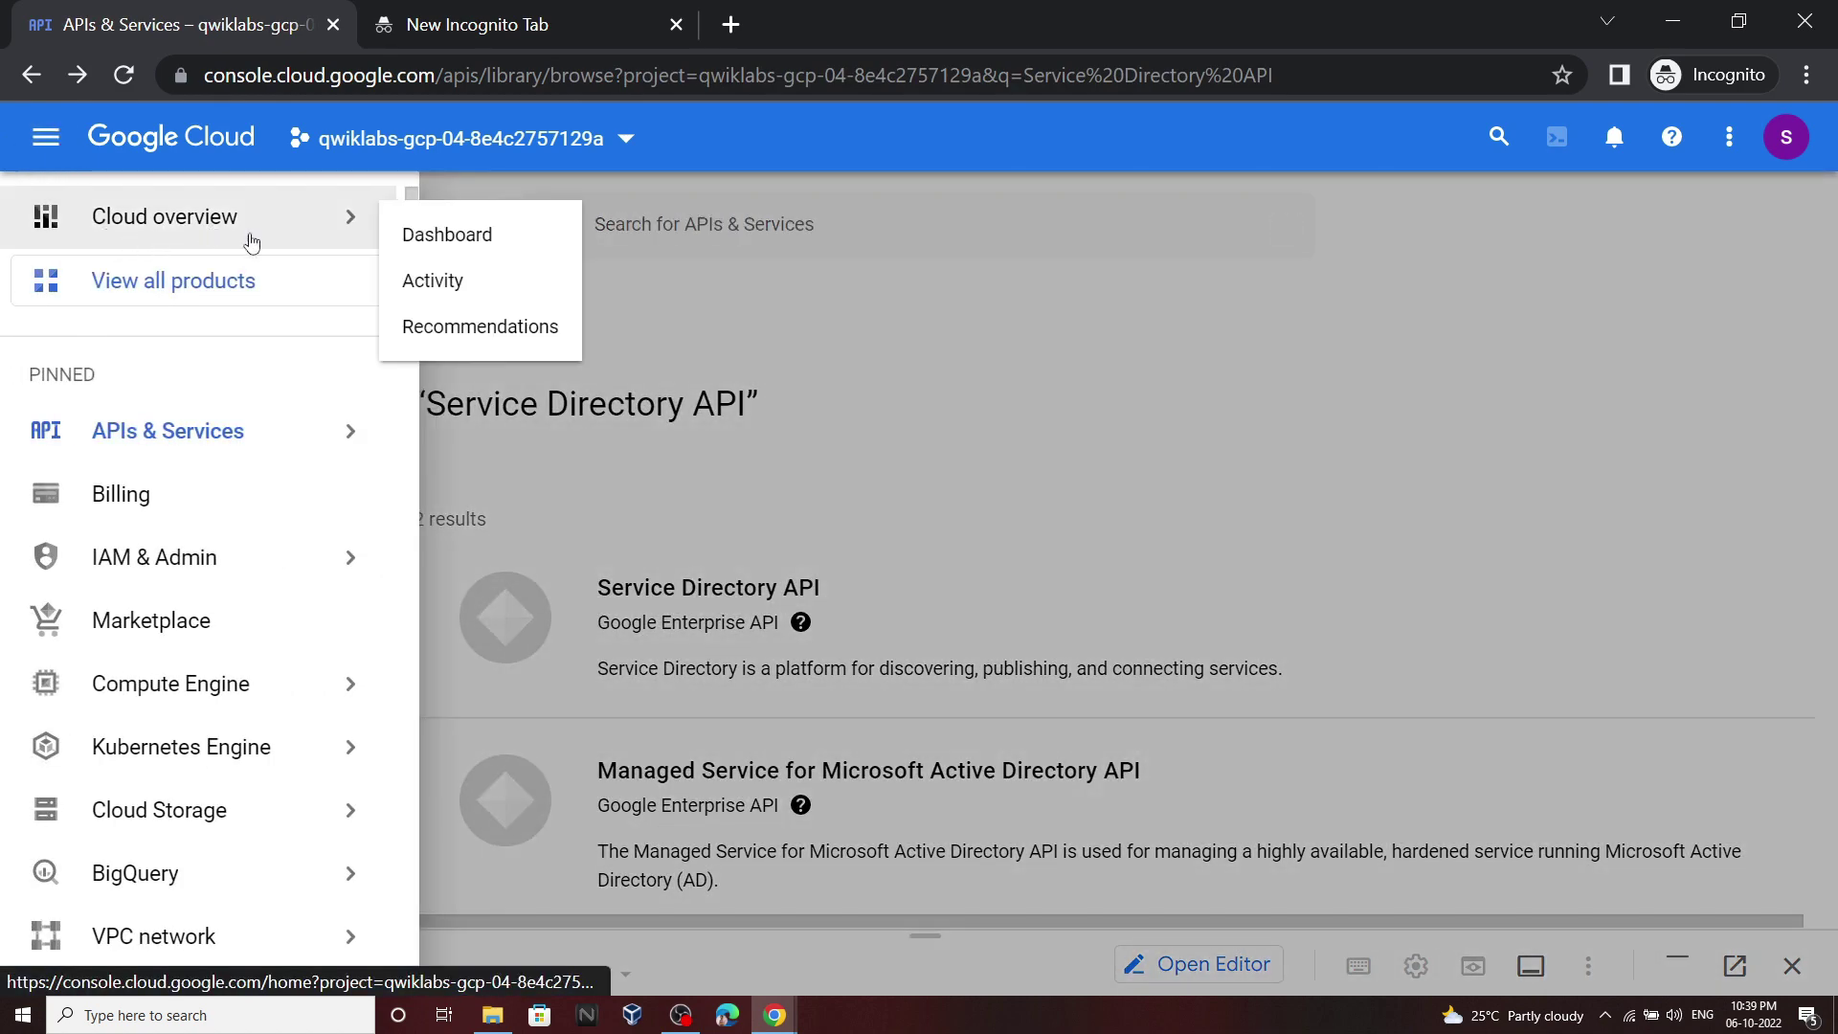
left_click(458, 240)
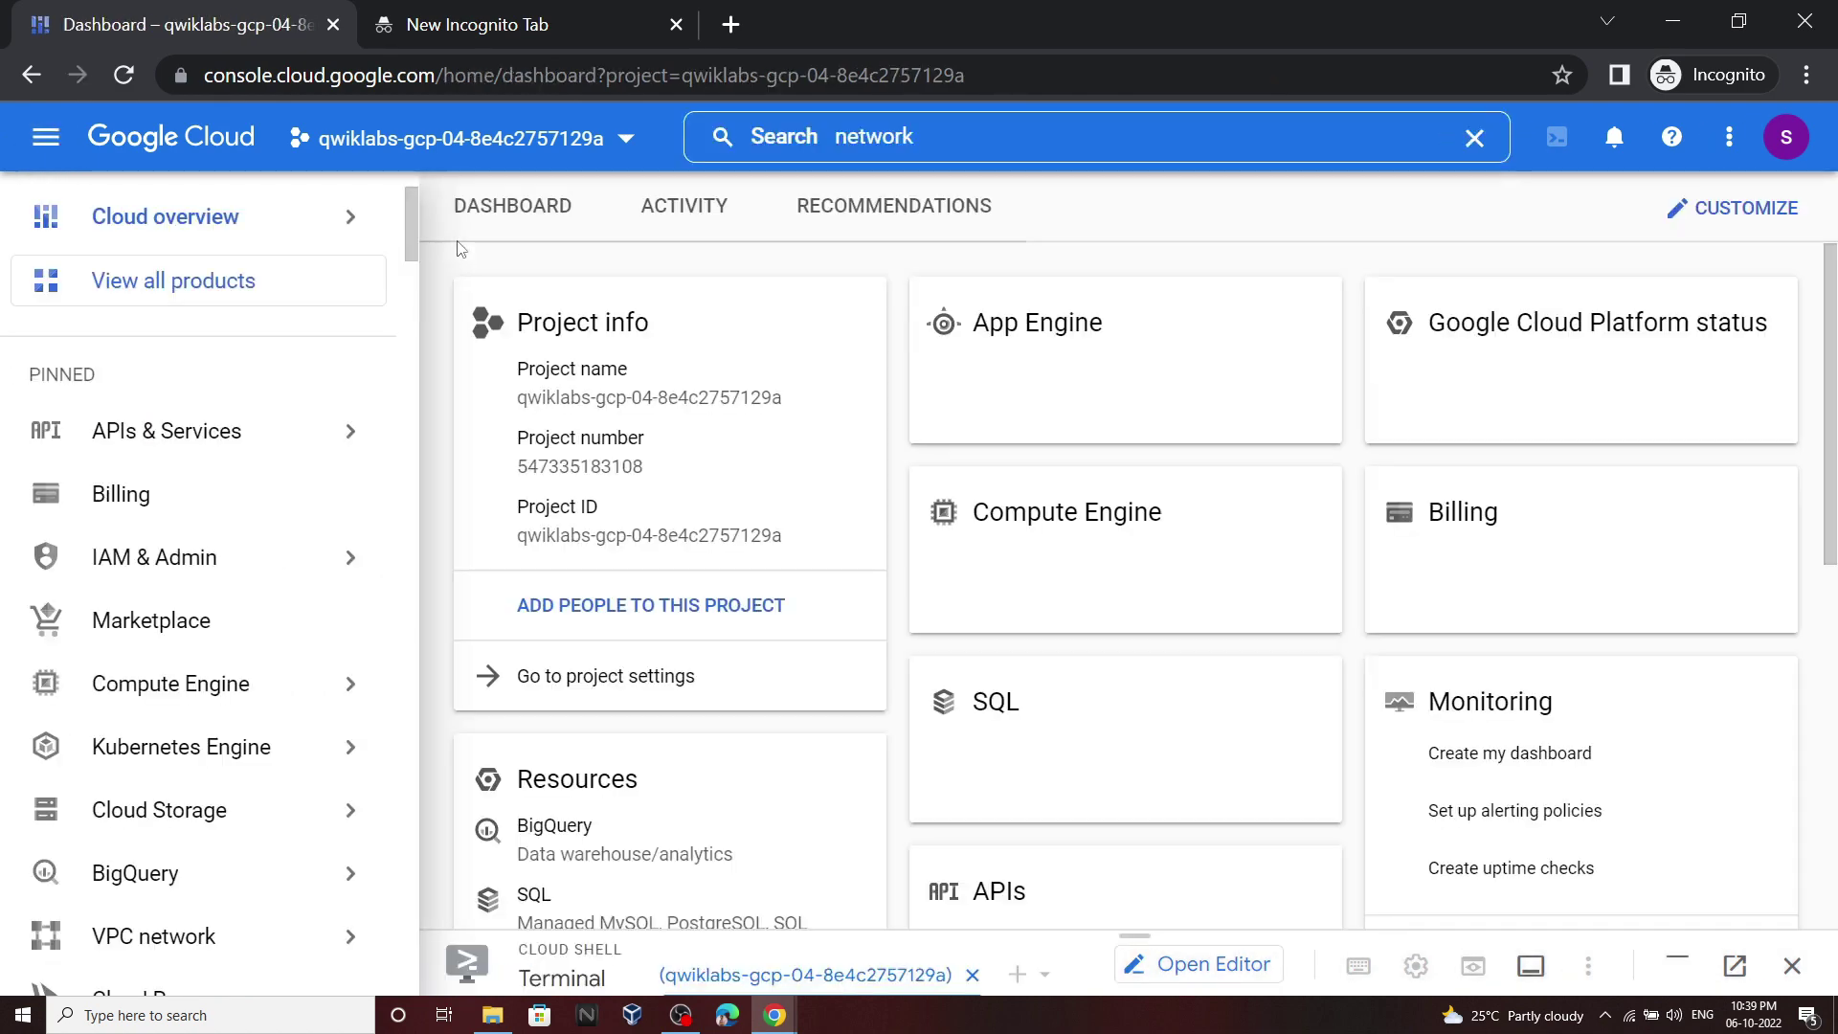
left_click(891, 137)
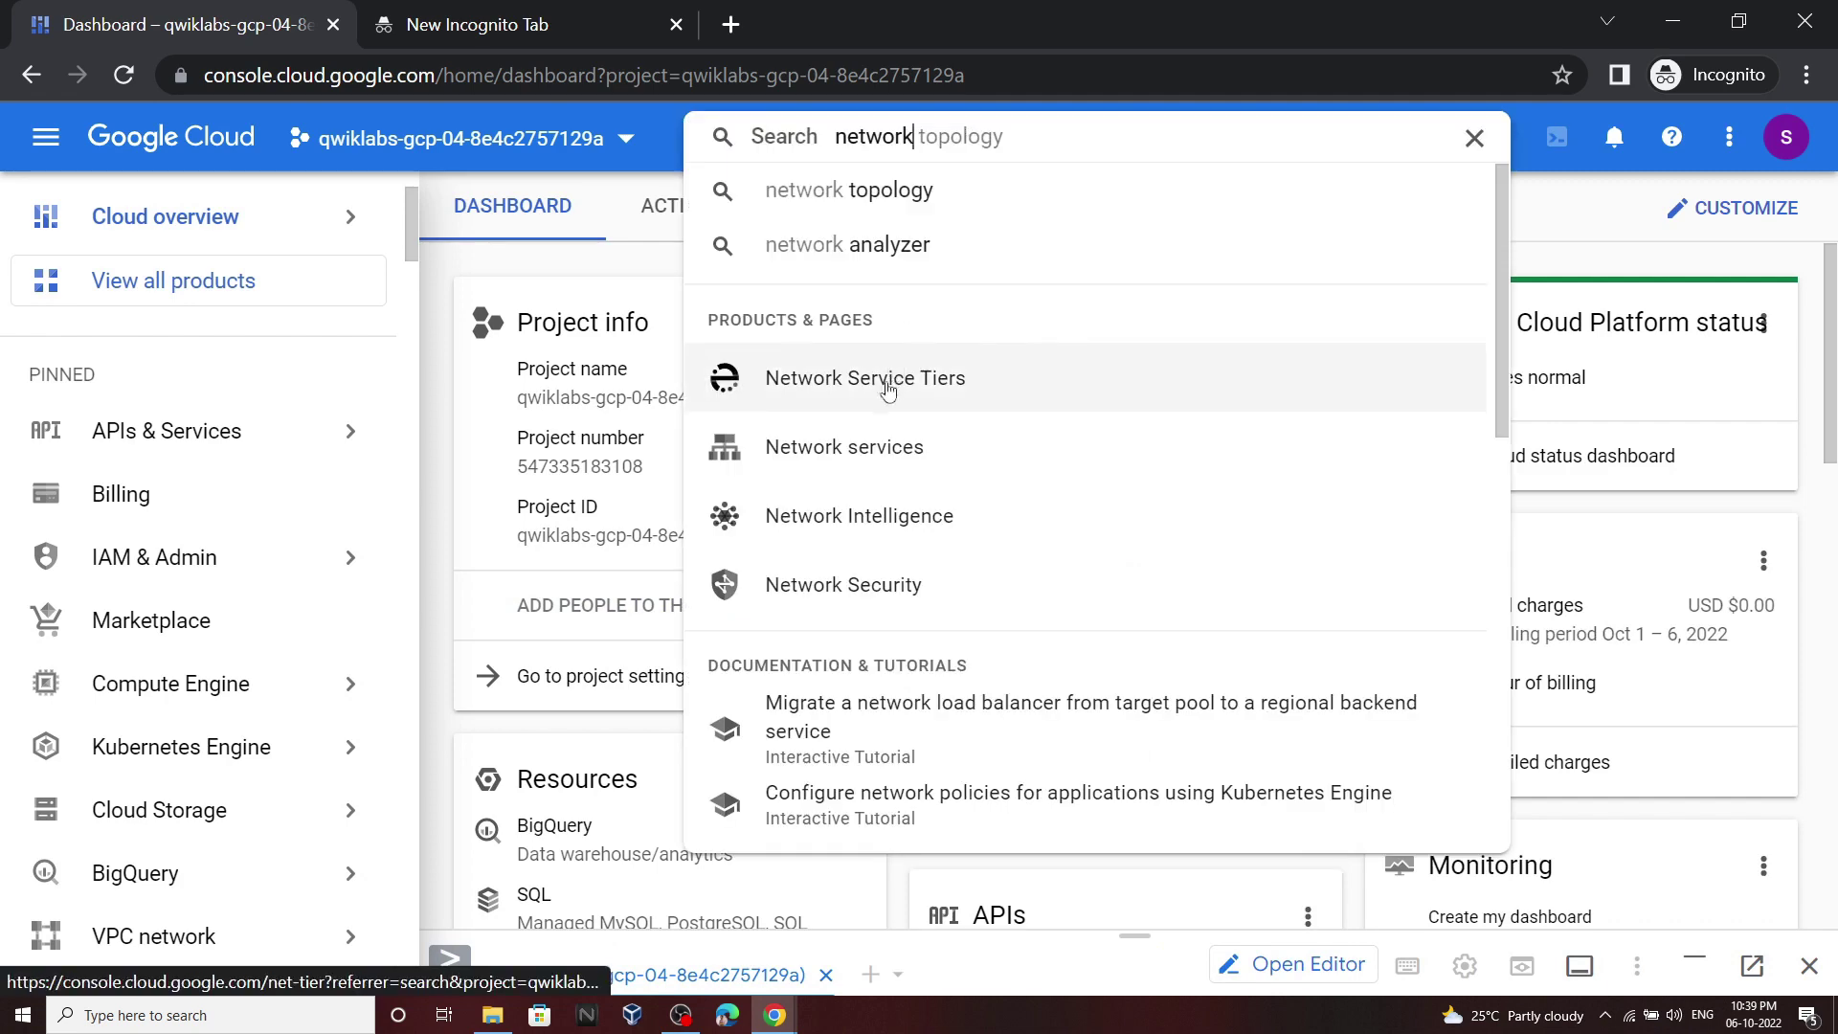
left_click(867, 444)
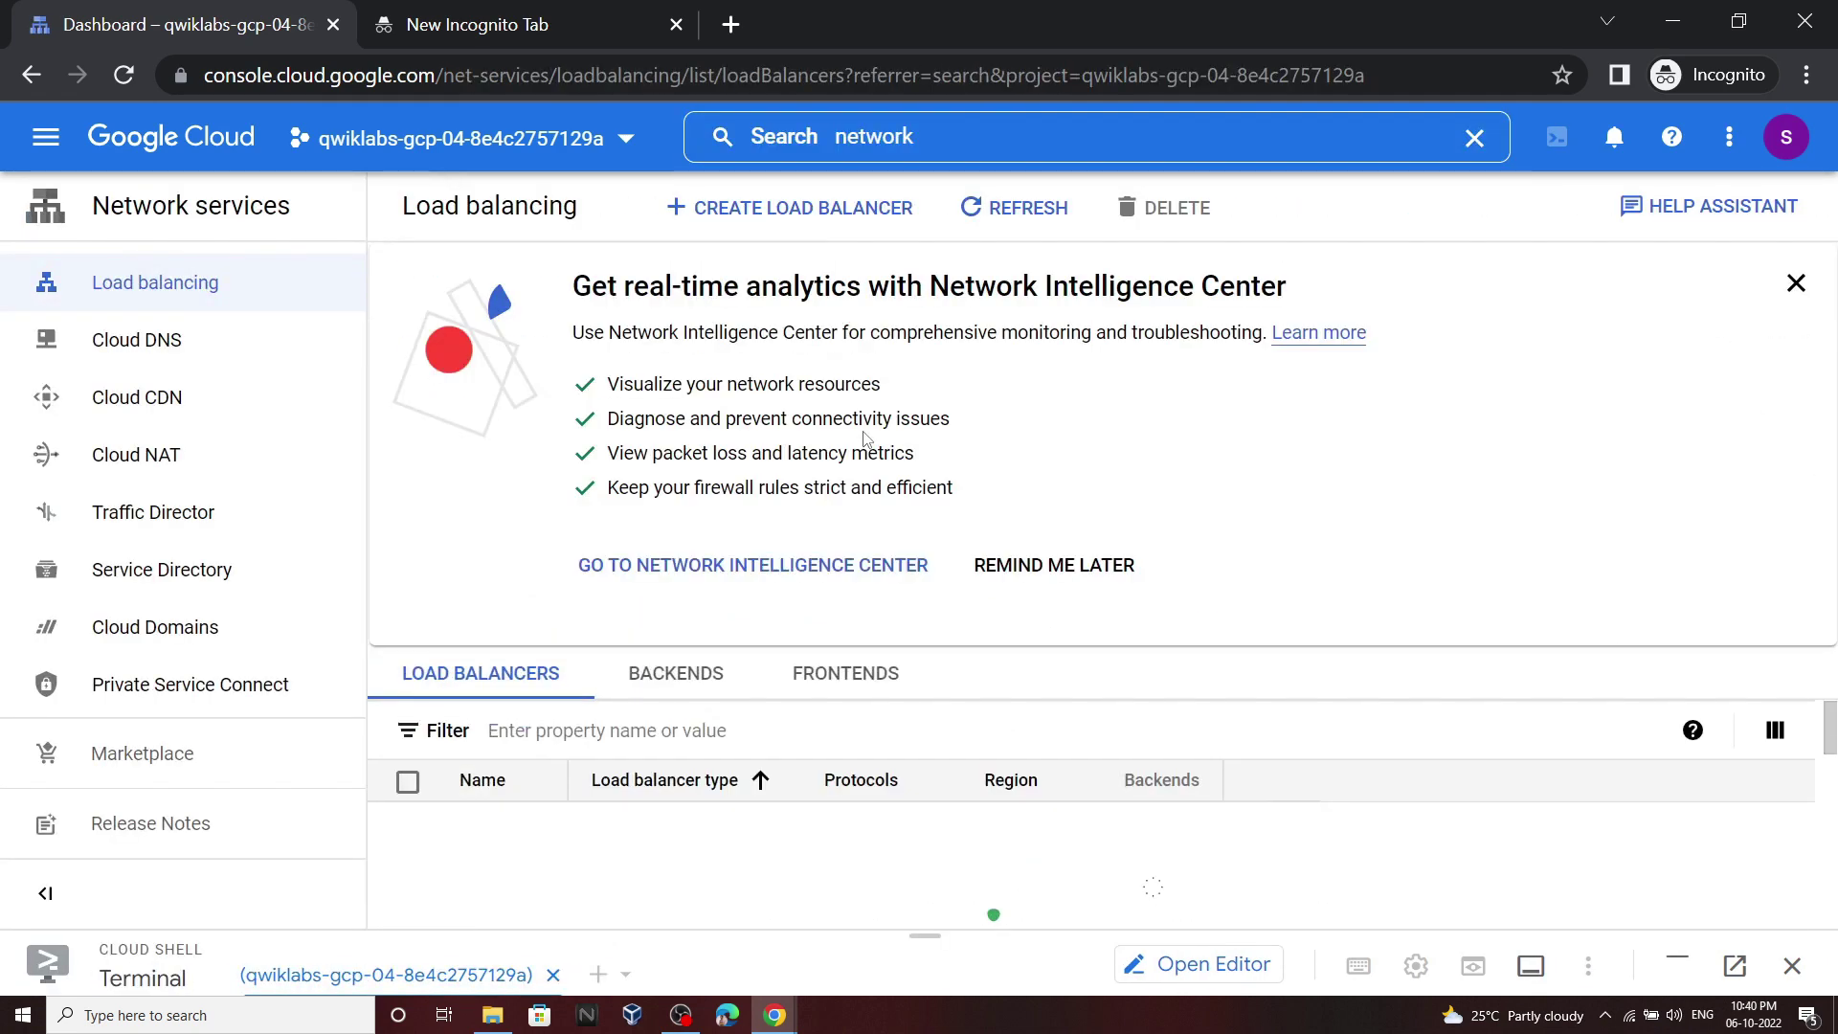
left_click(217, 574)
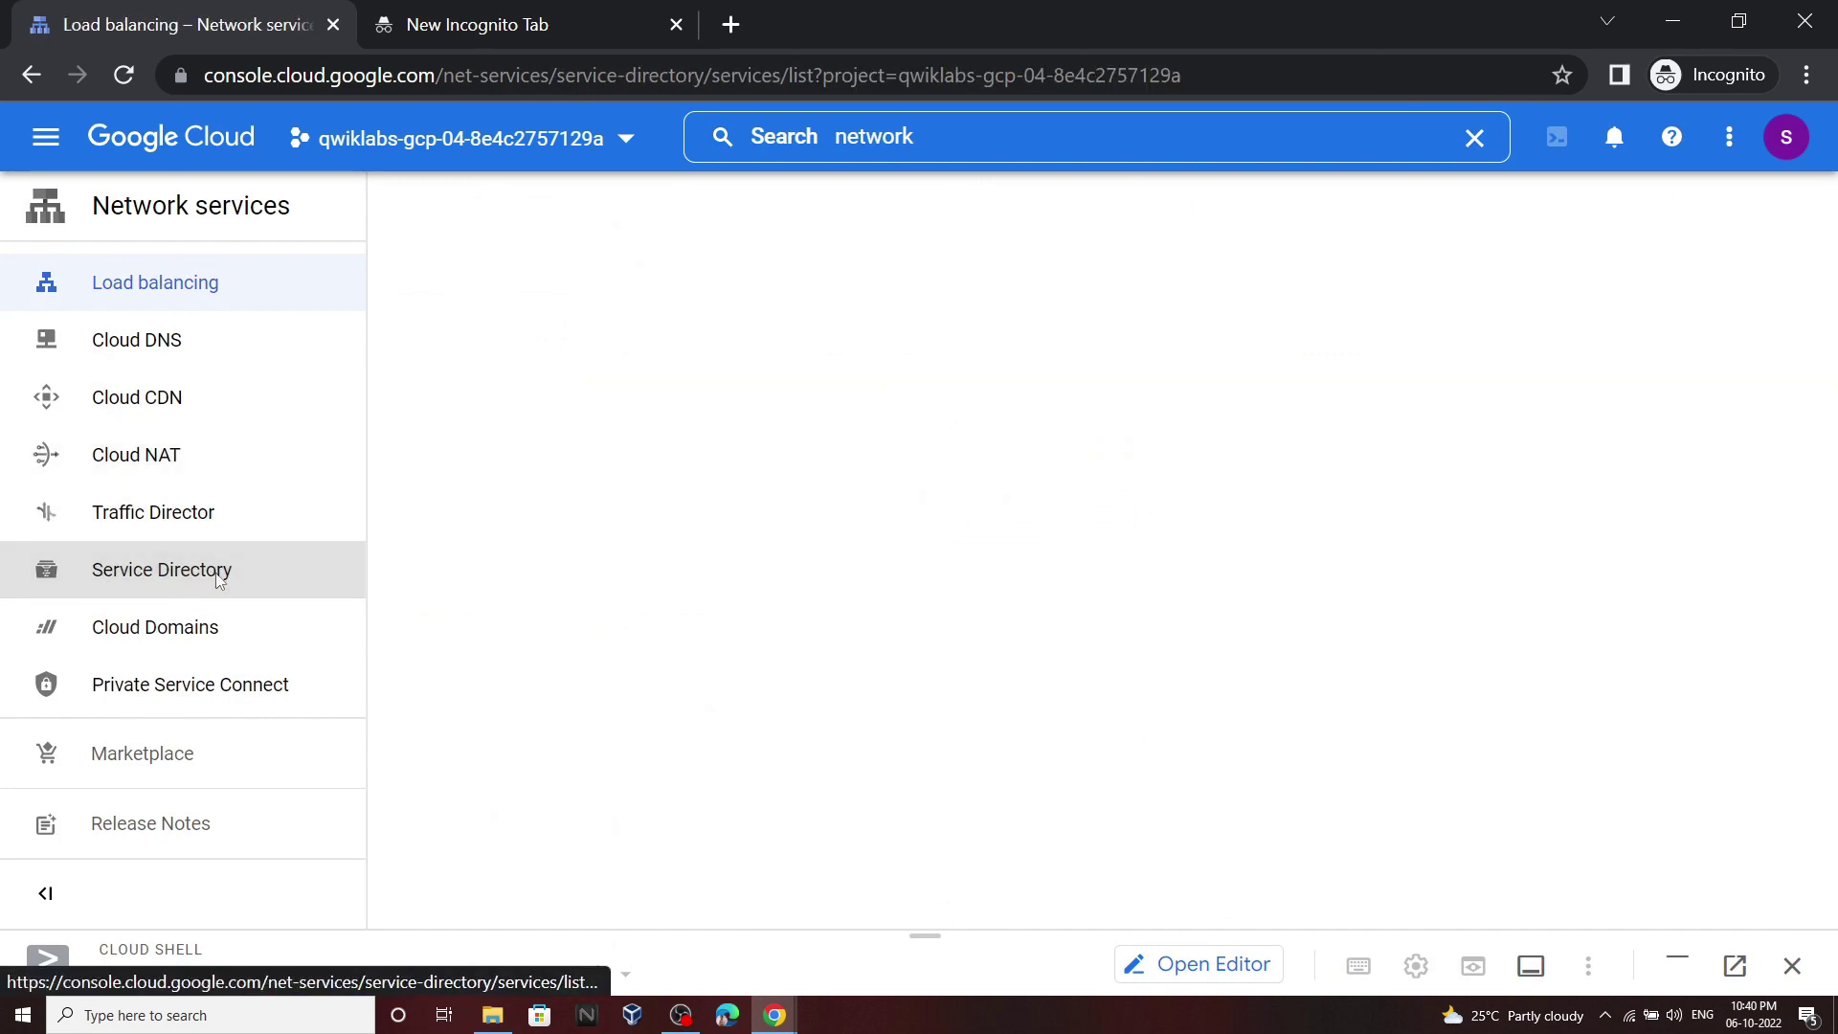
left_click(1043, 915)
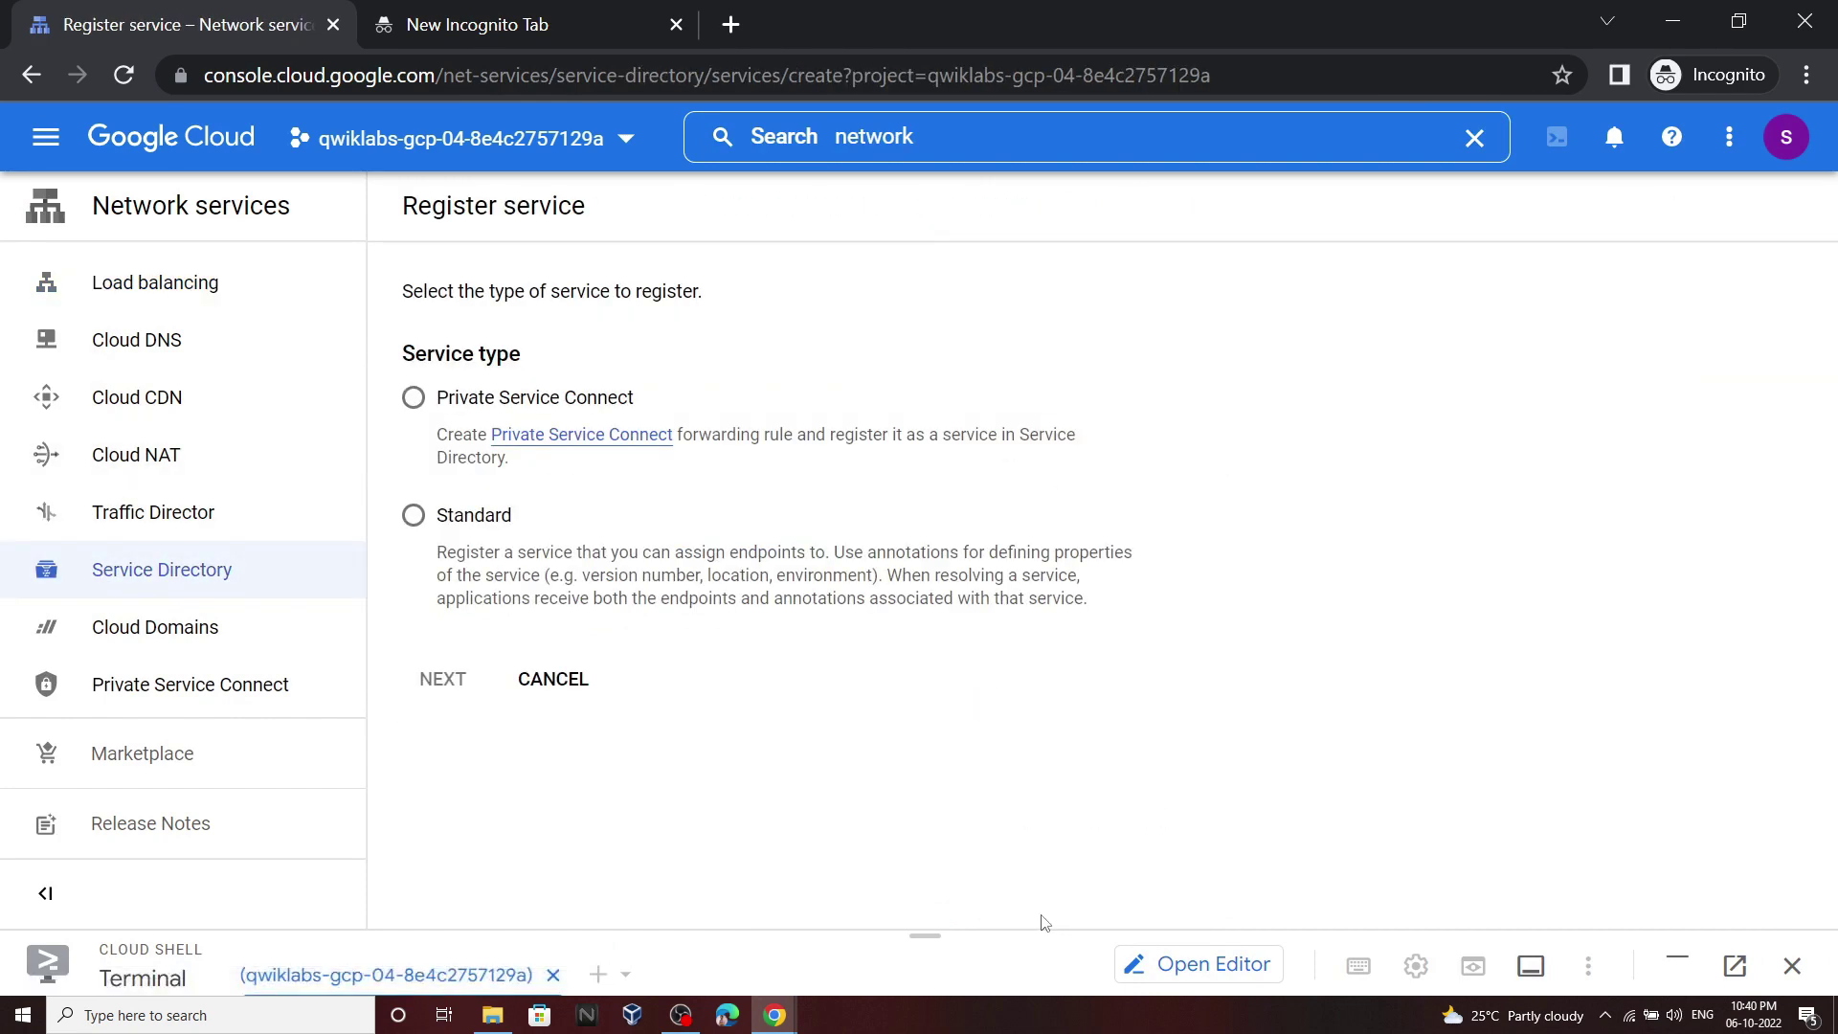
Choose Standard as the service type to register and set its region to us-central1
left_click(414, 515)
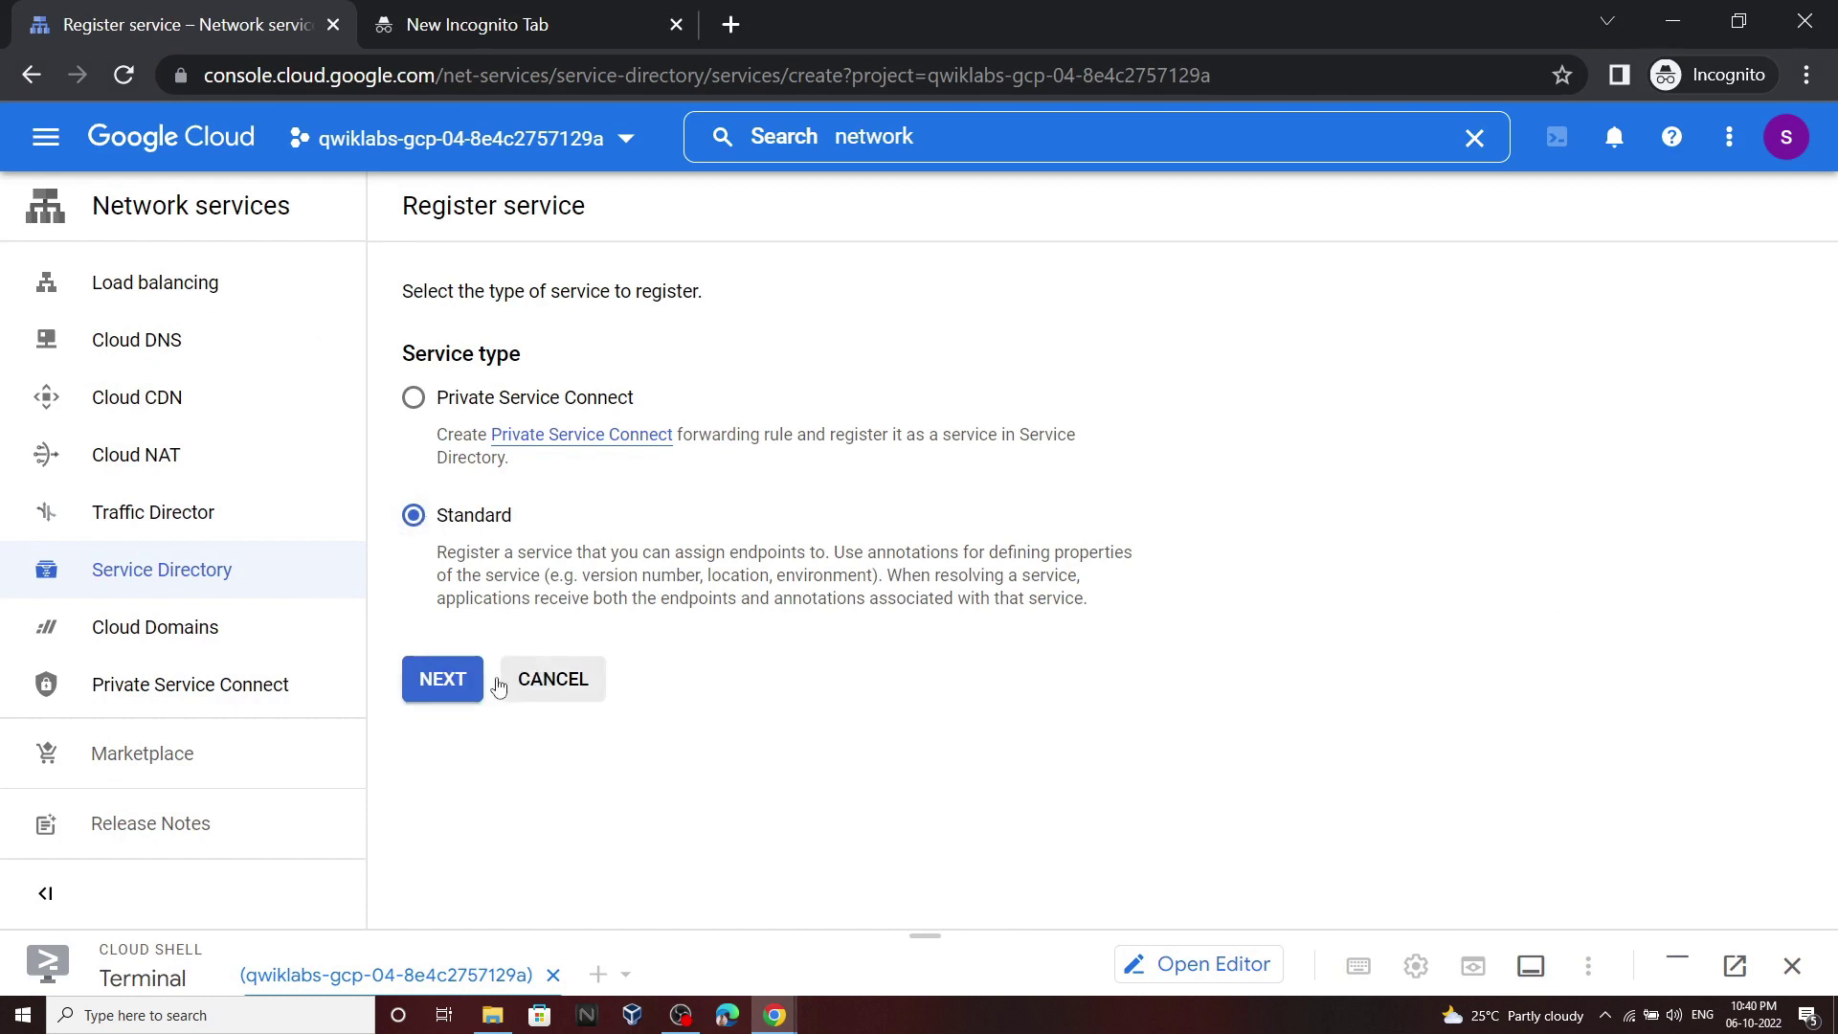
left_click(454, 679)
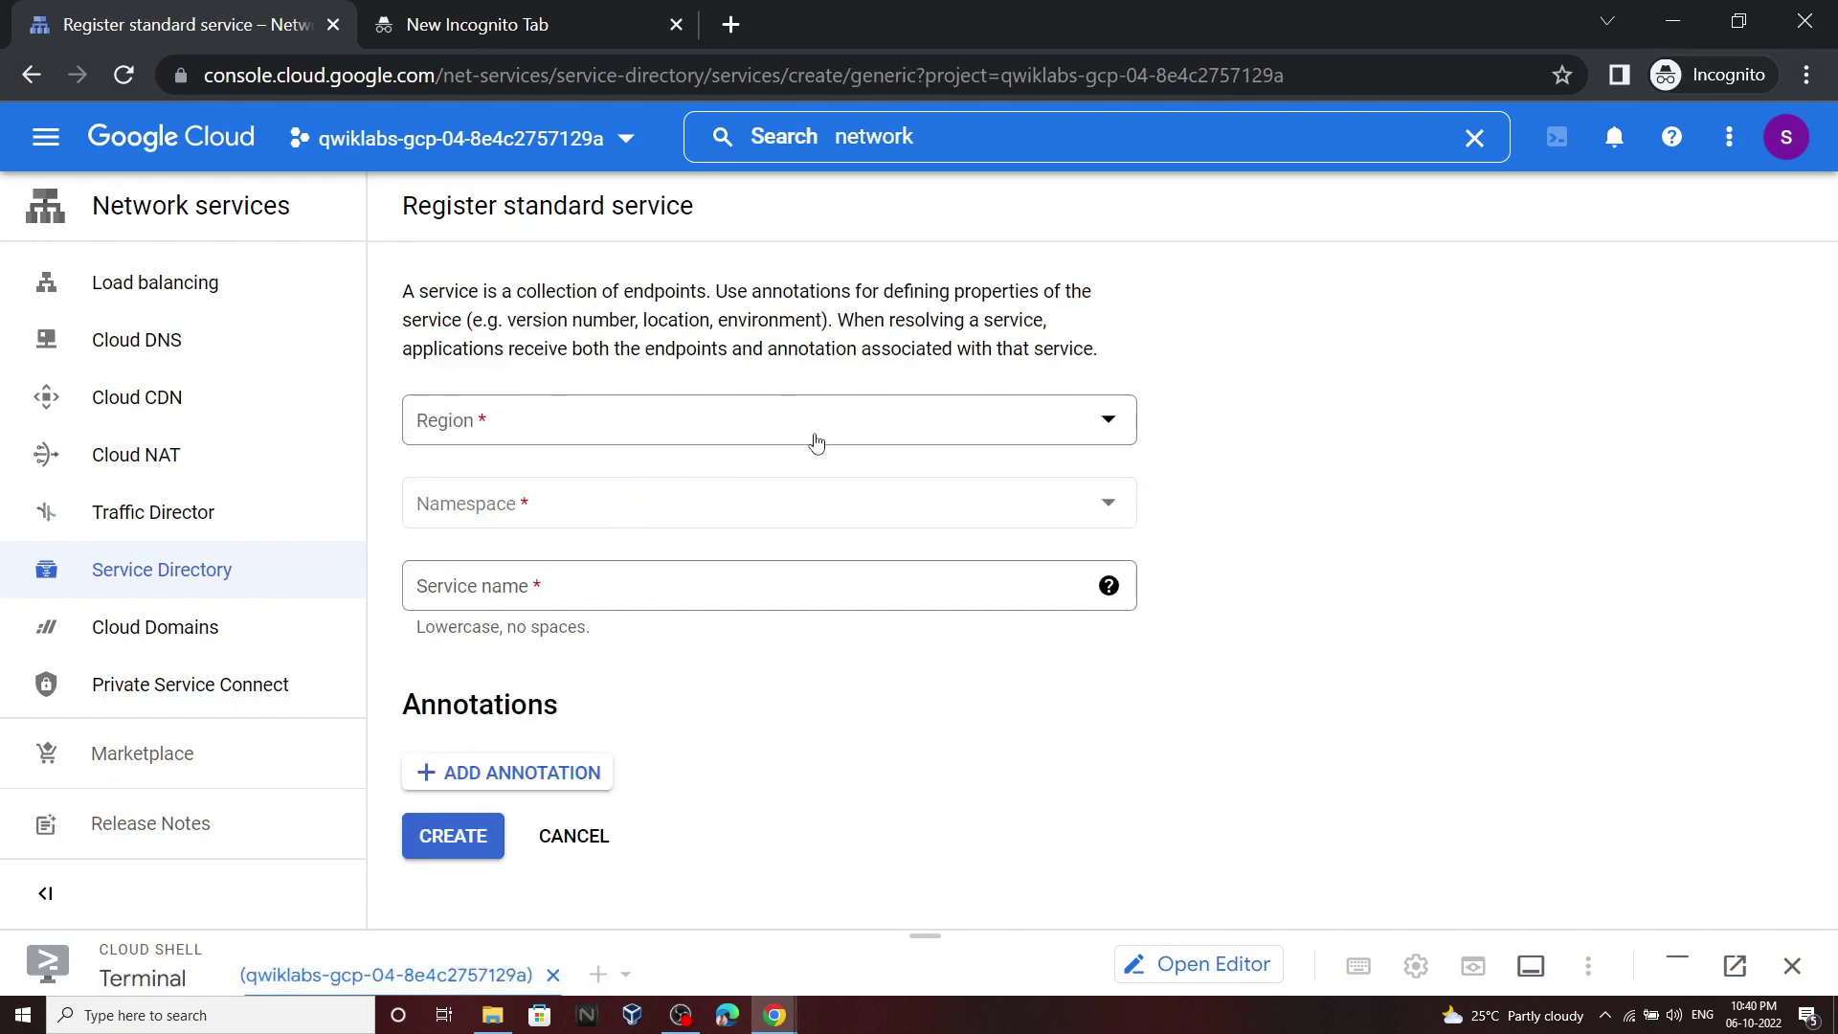
left_click(816, 442)
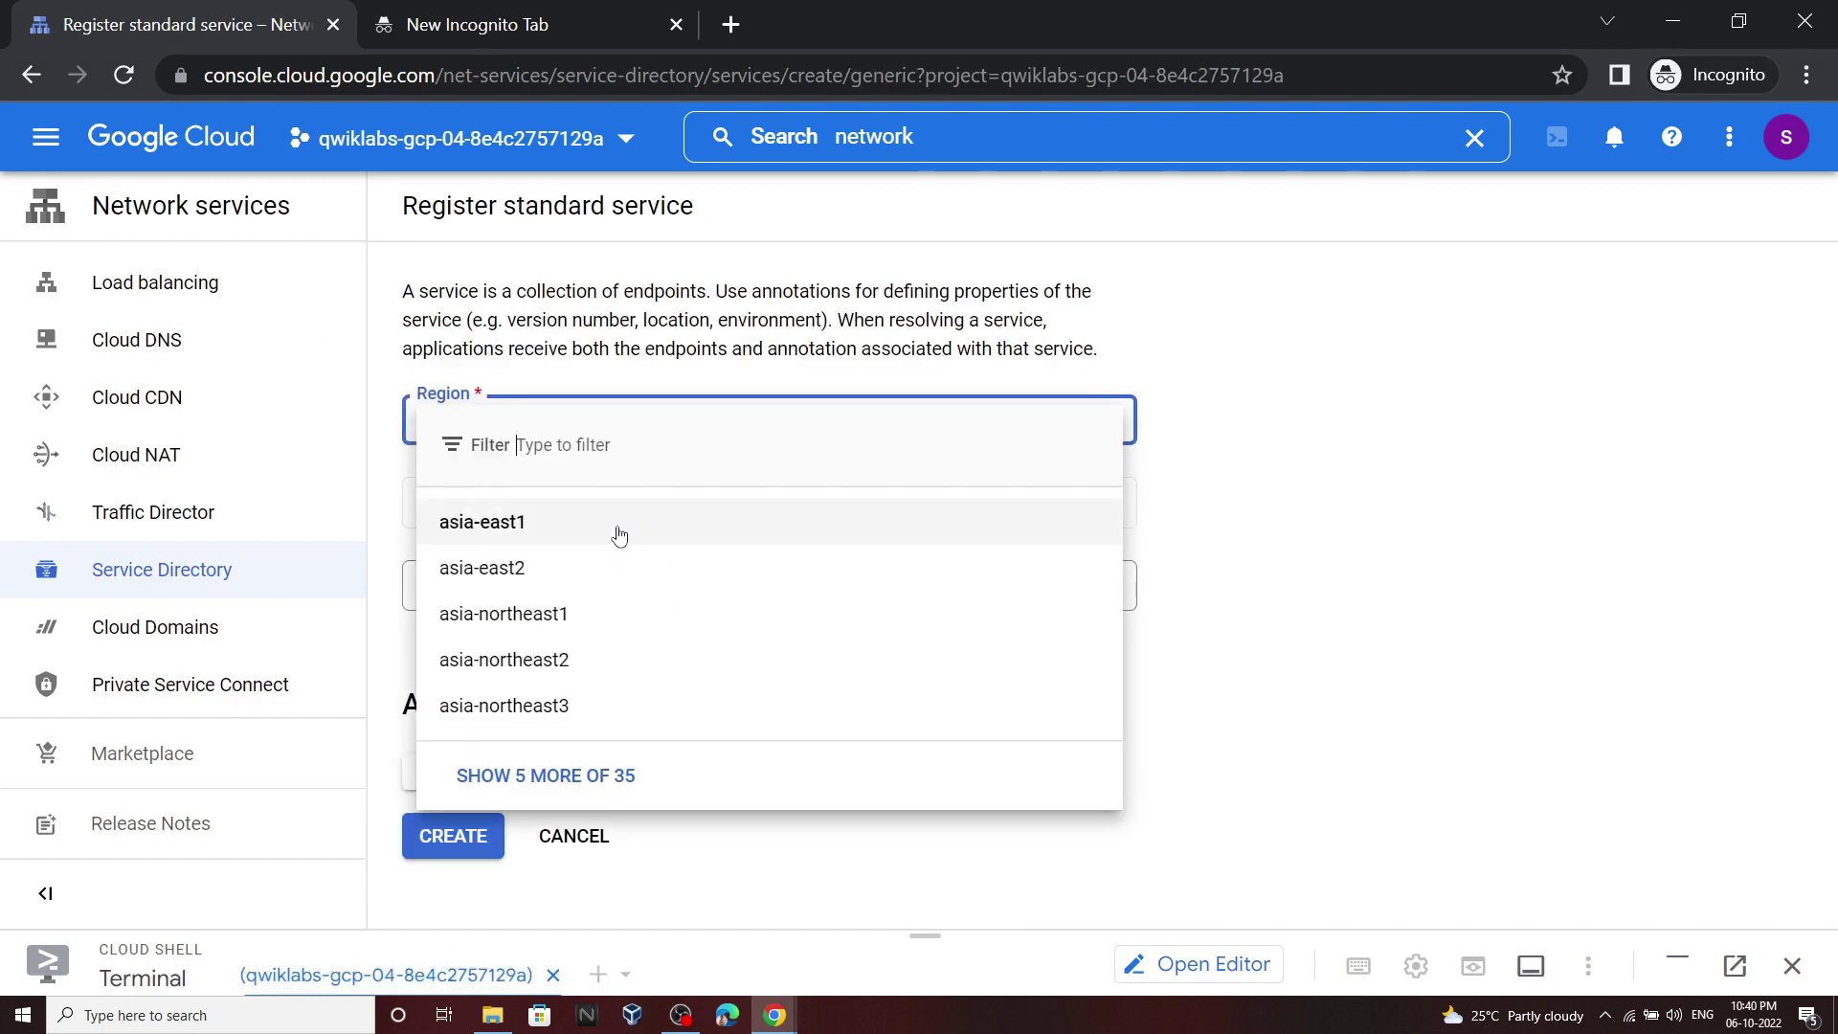
left_click(620, 458)
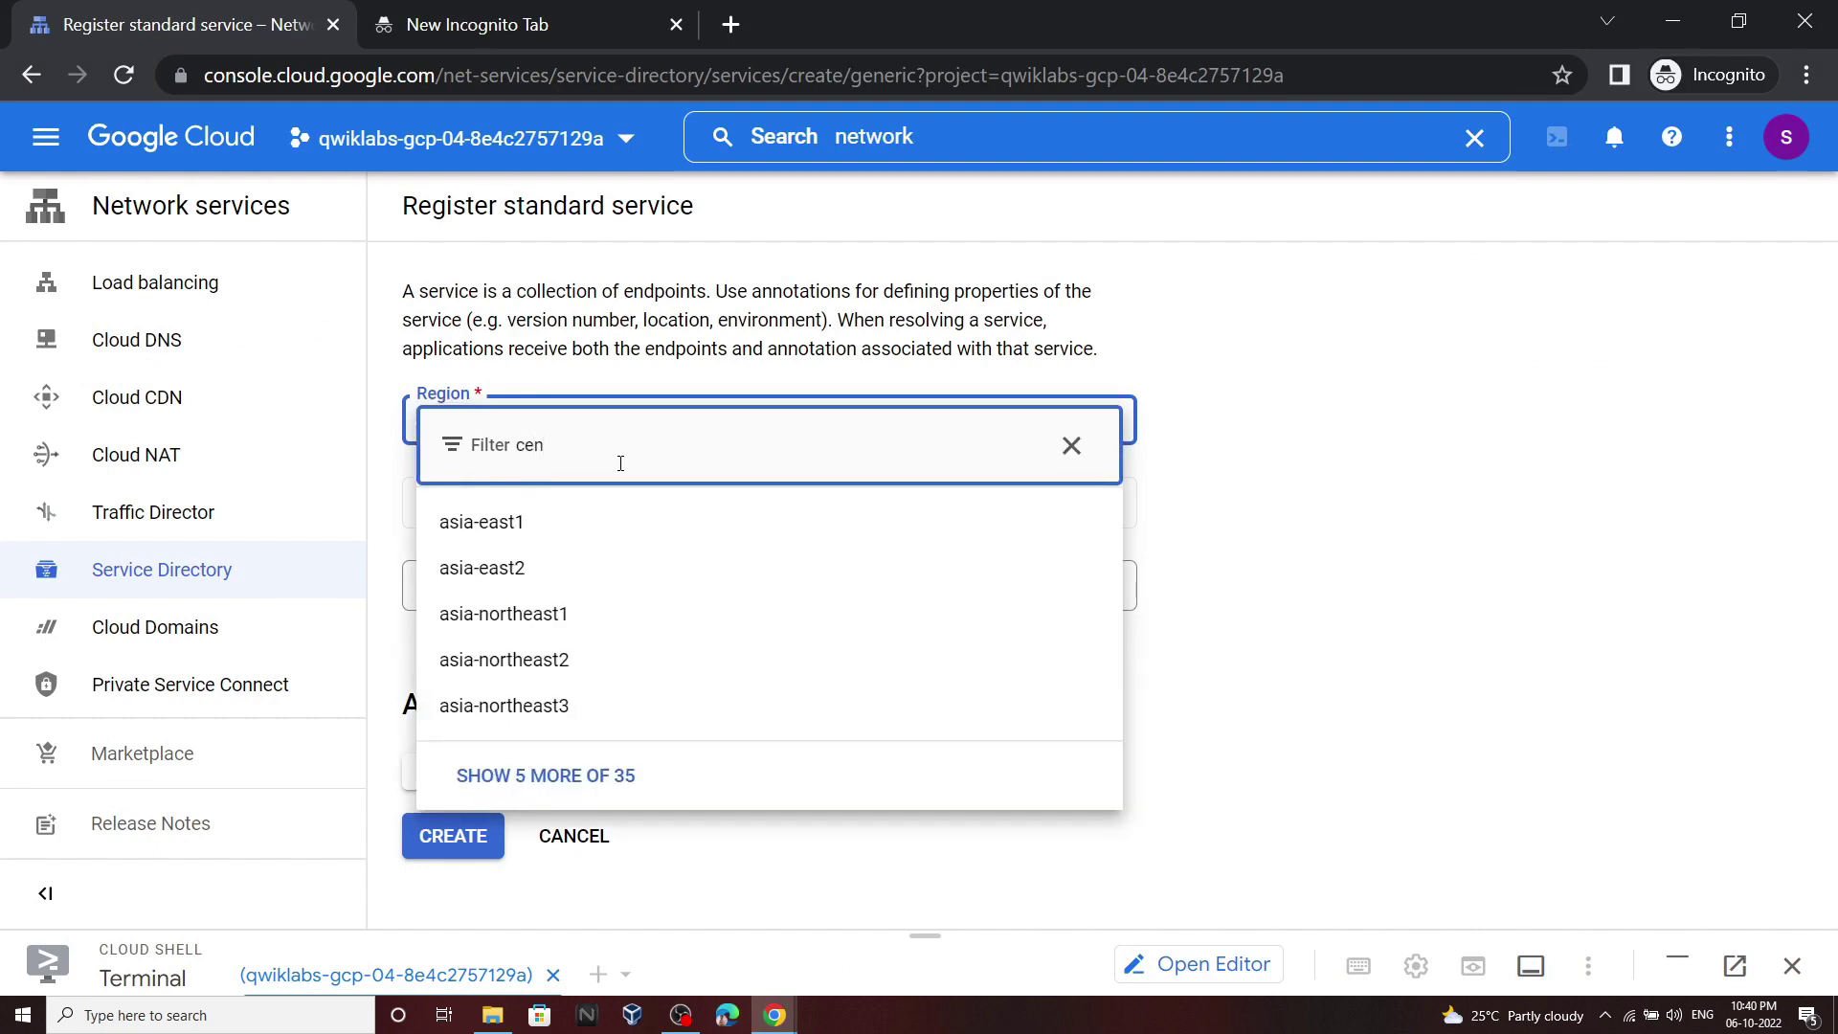
left_click(511, 572)
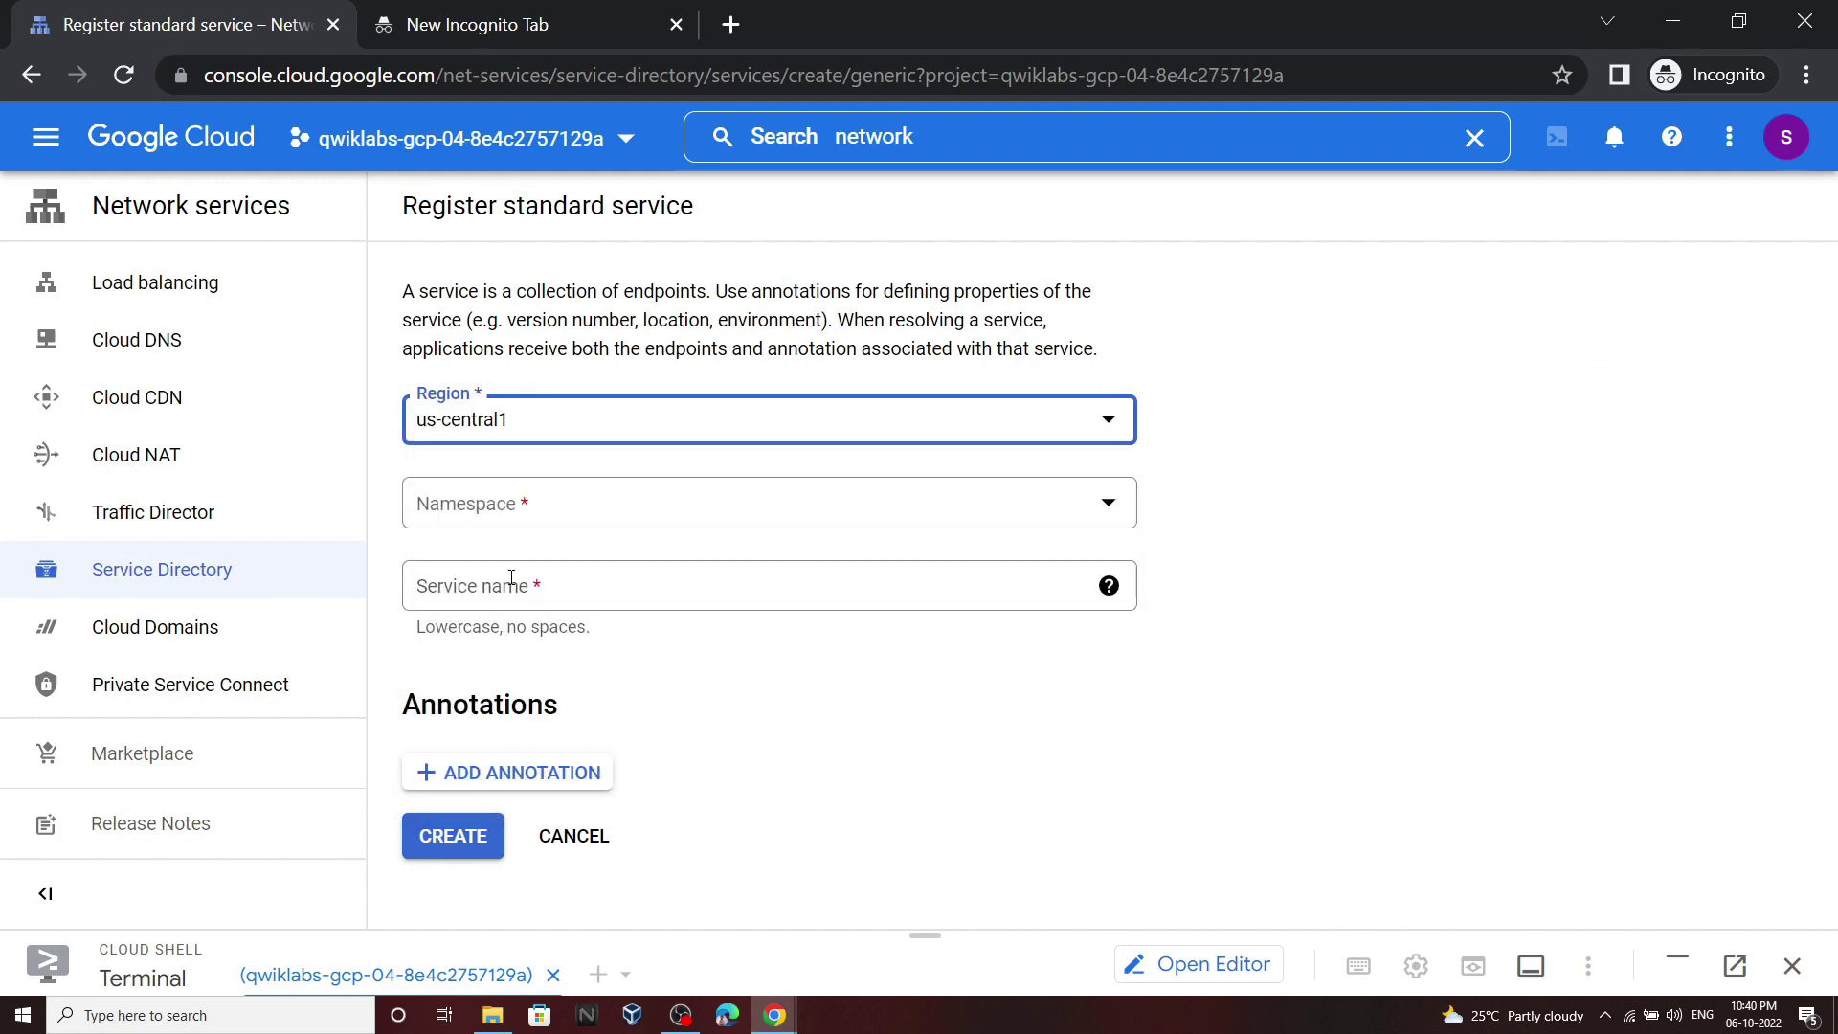
Copy the namespace name cloud-hub-lab from the Task 2 lab instructions
mouse_move(777, 1023)
left_click(661, 919)
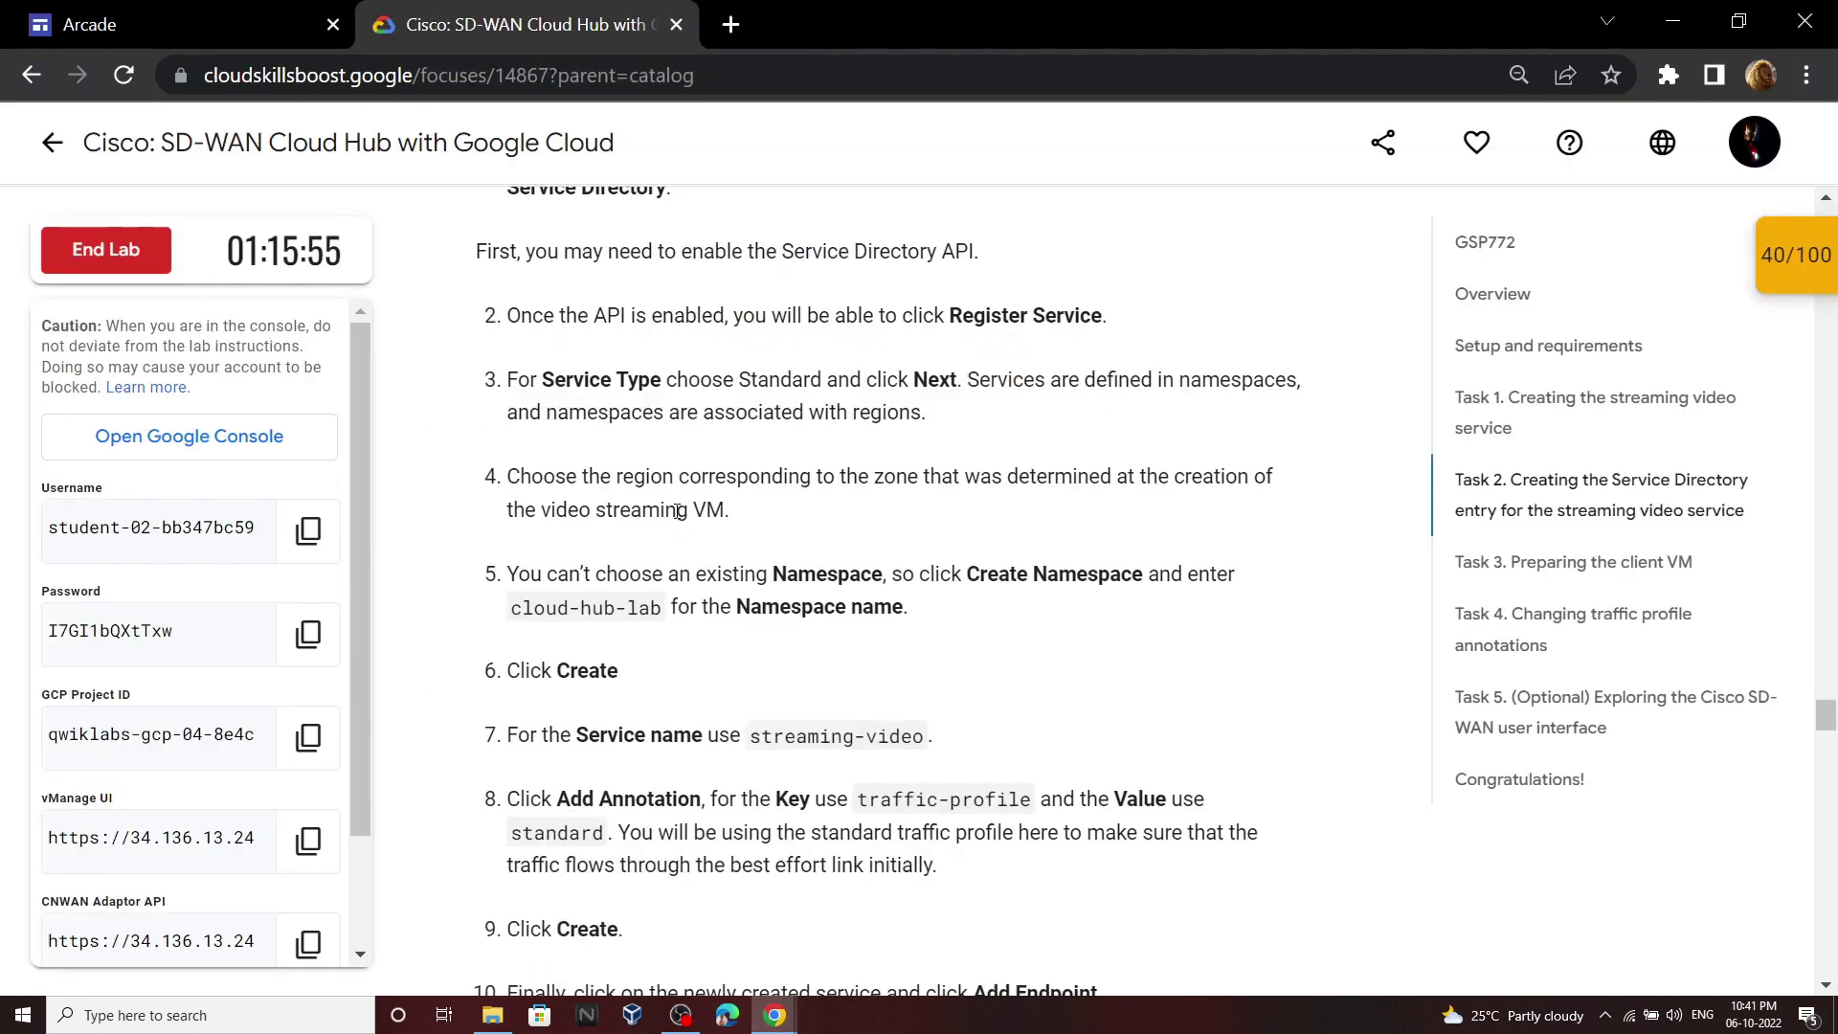
scroll(526, 569, "down", 1)
left_click_drag(513, 566, 665, 575)
key("ctrl+c")
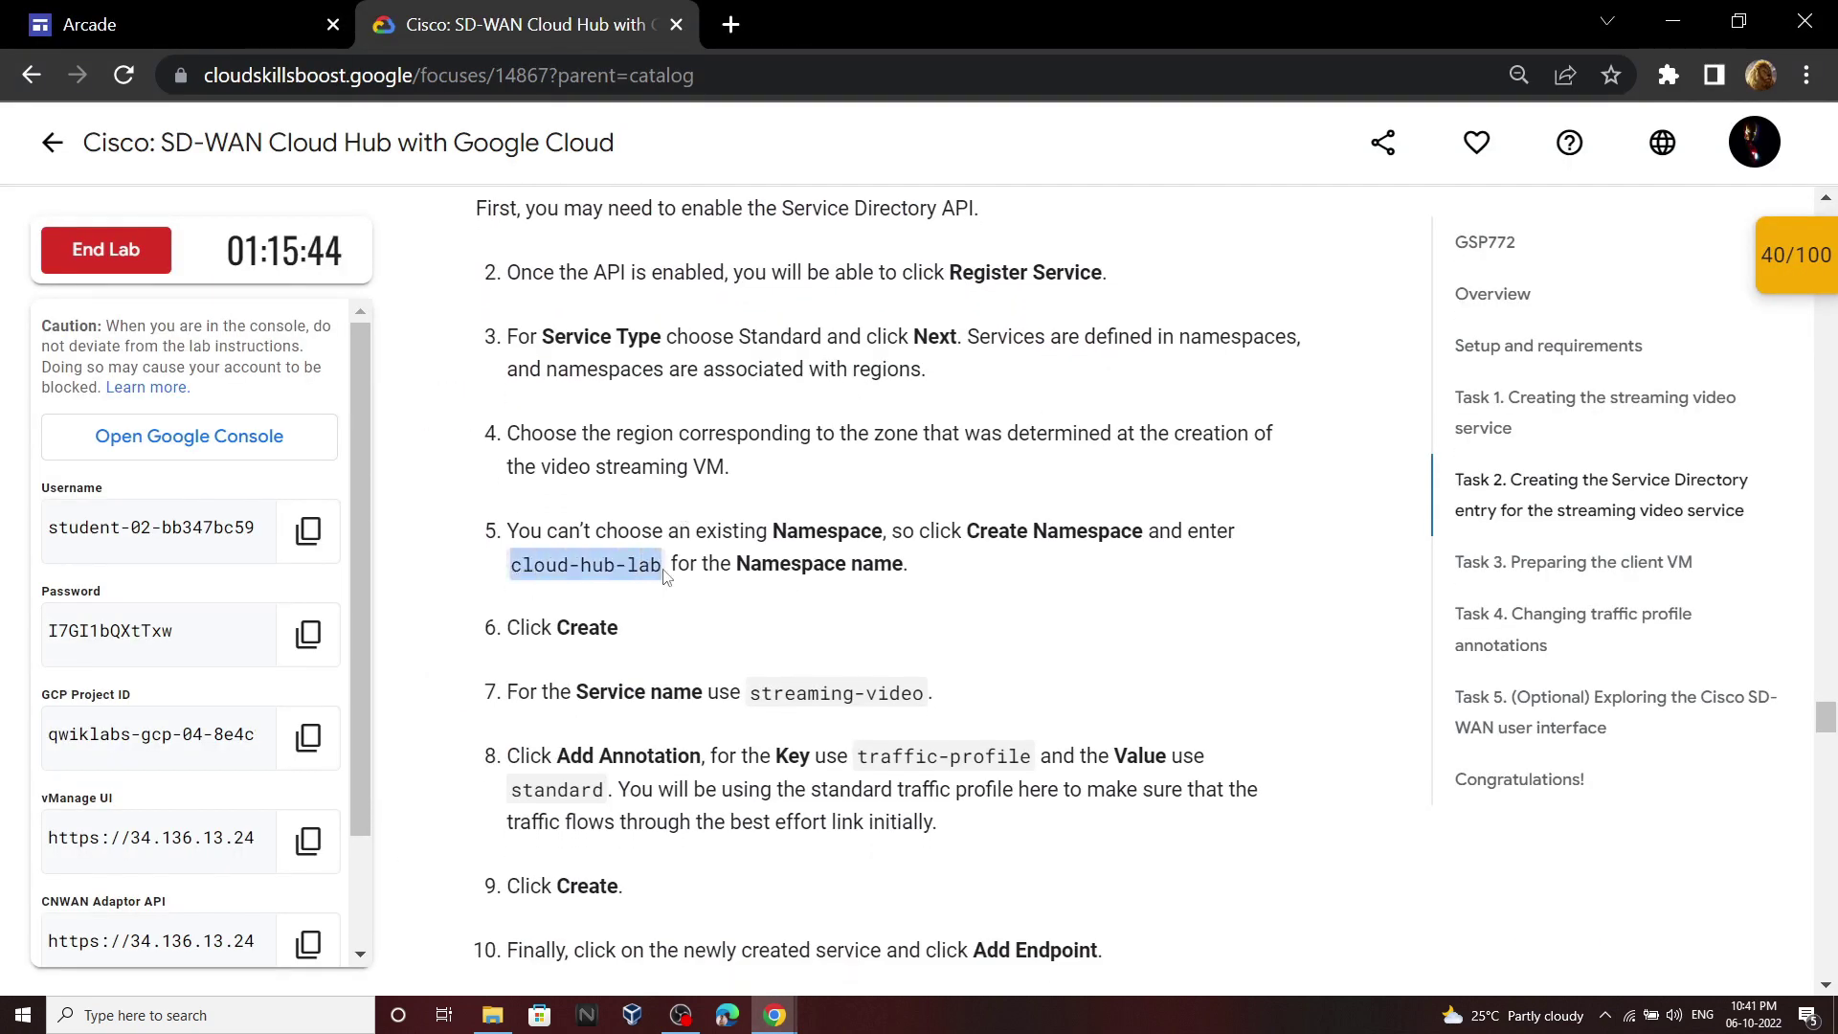
Create a namespace named cloud-hub-lab for the standard service in the console's registration form
mouse_move(774, 1023)
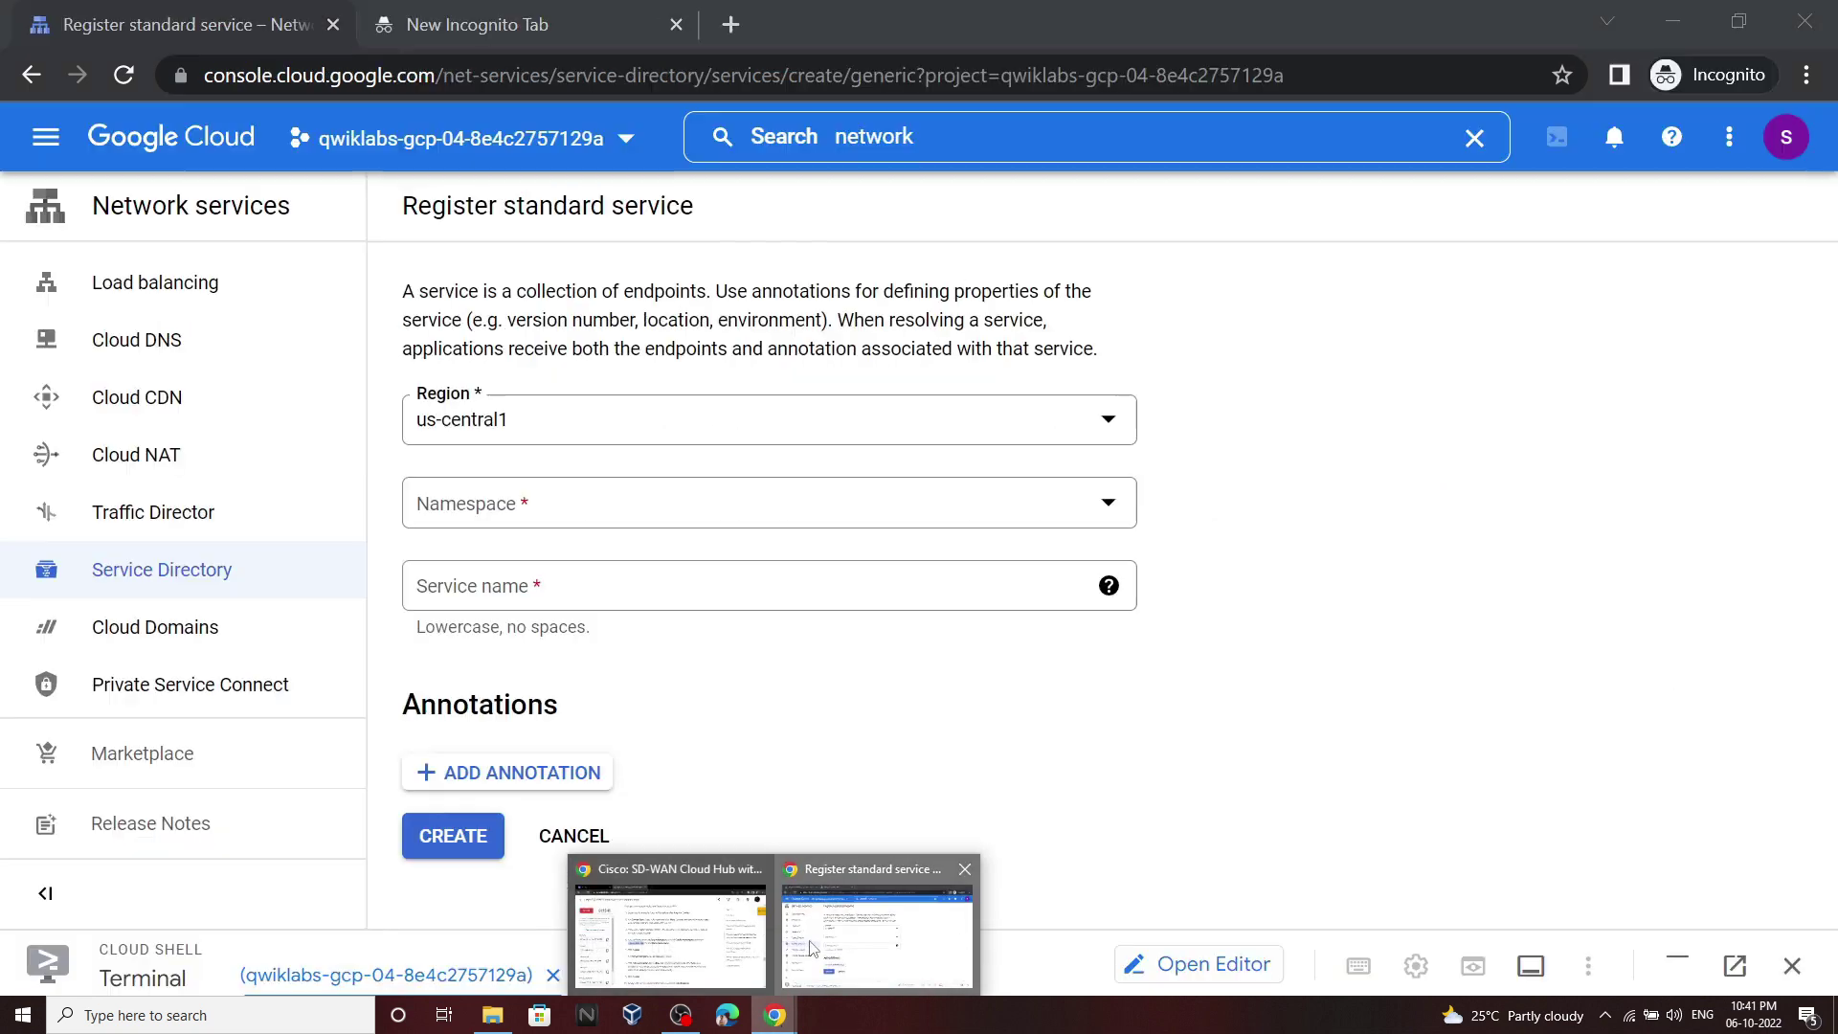
left_click(894, 923)
left_click(759, 501)
left_click(761, 500)
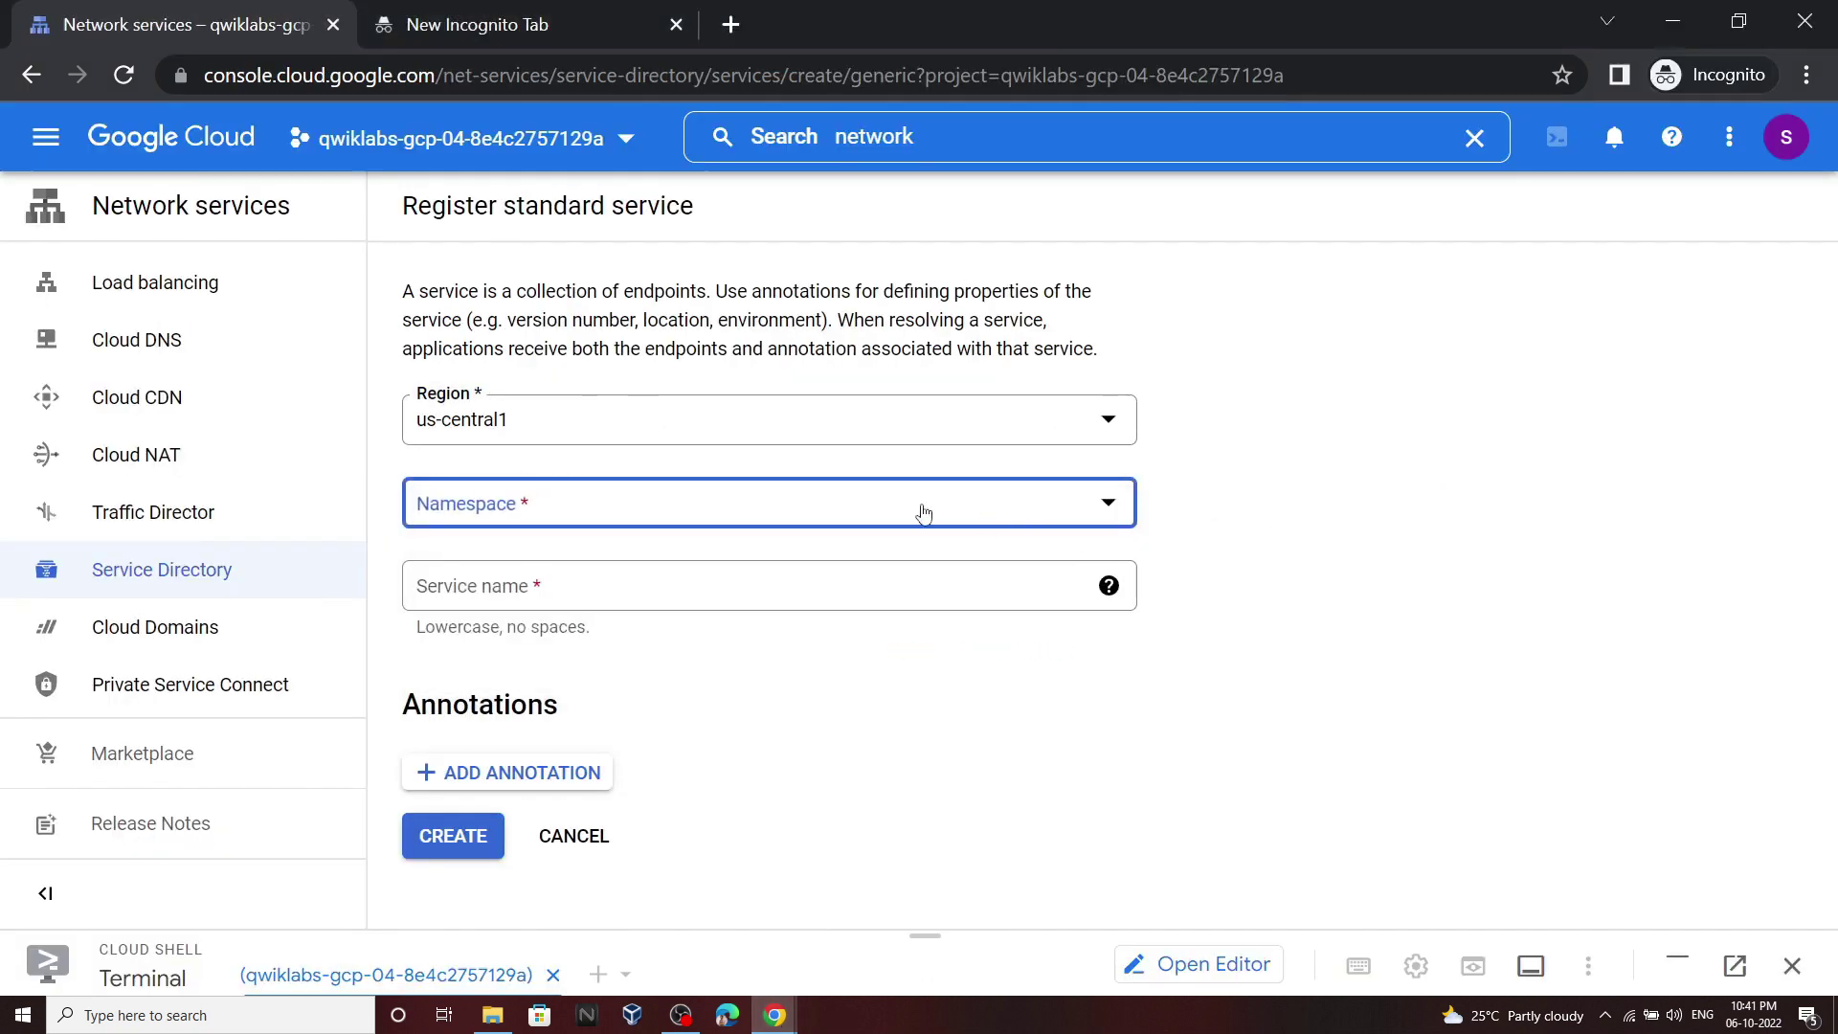
left_click(923, 513)
left_click(980, 652)
left_click(1235, 378)
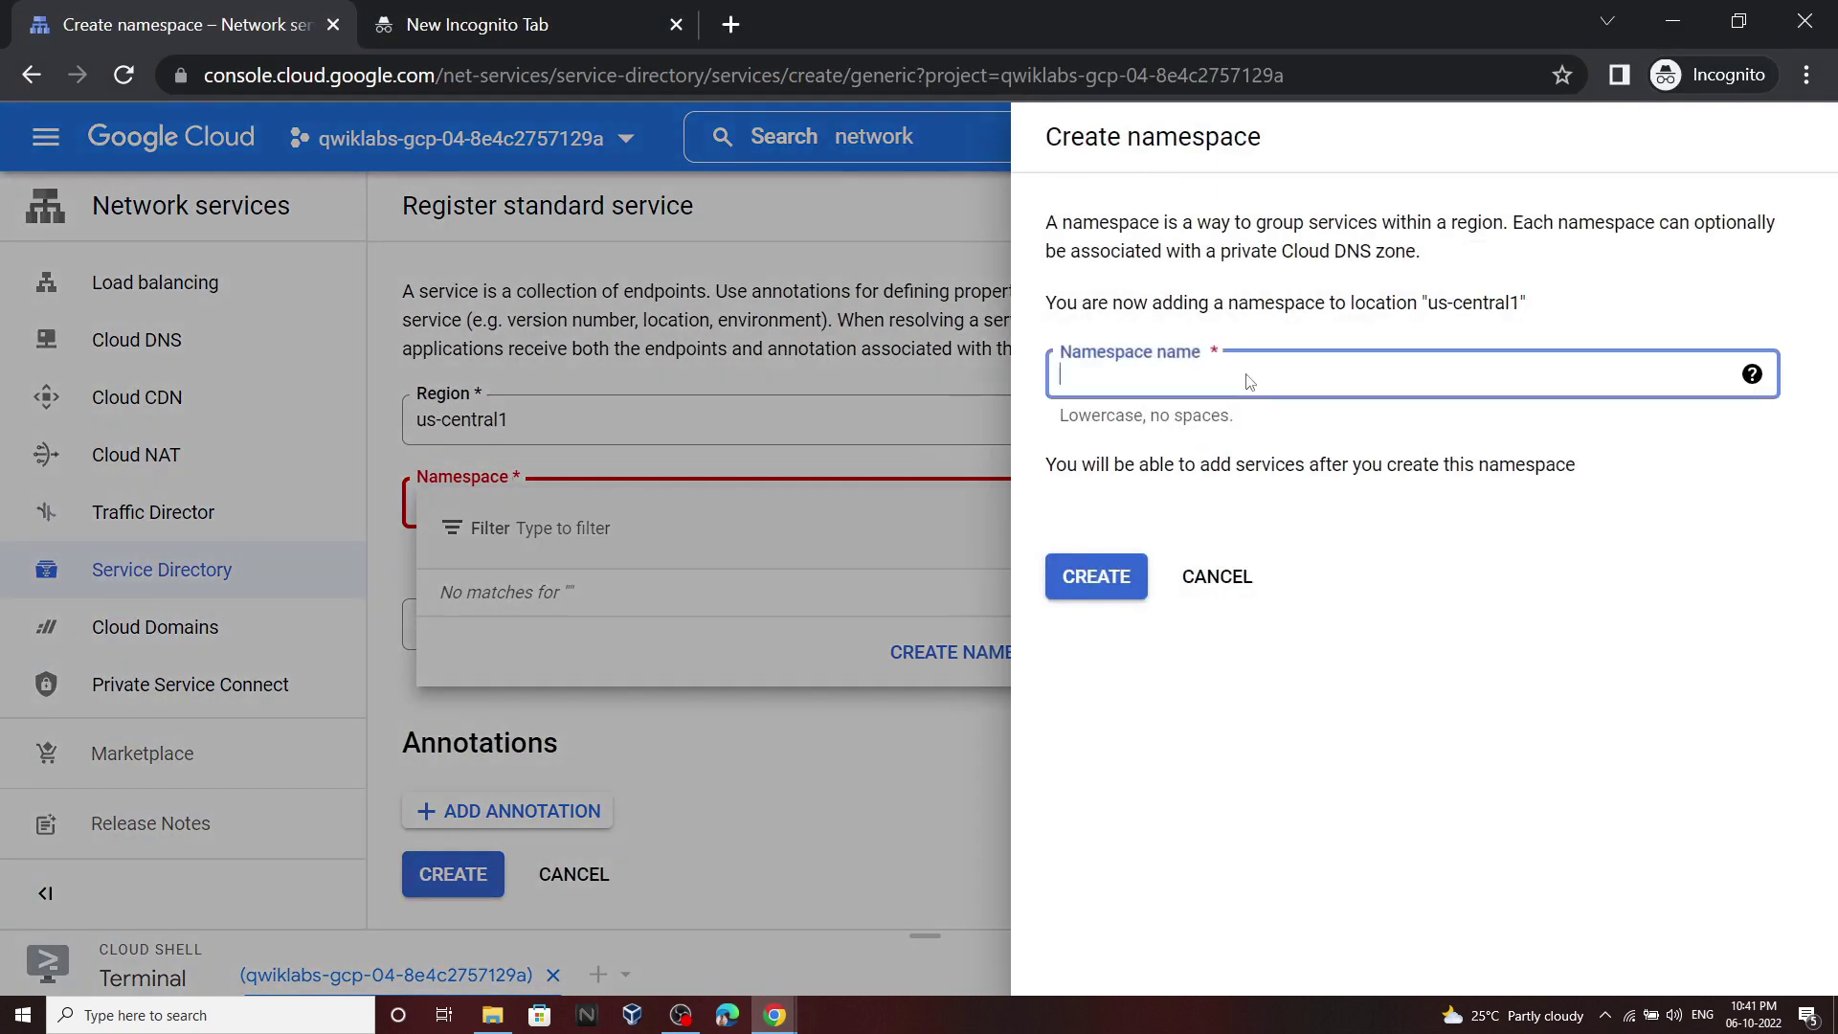
key("ctrl+v")
left_click(1094, 575)
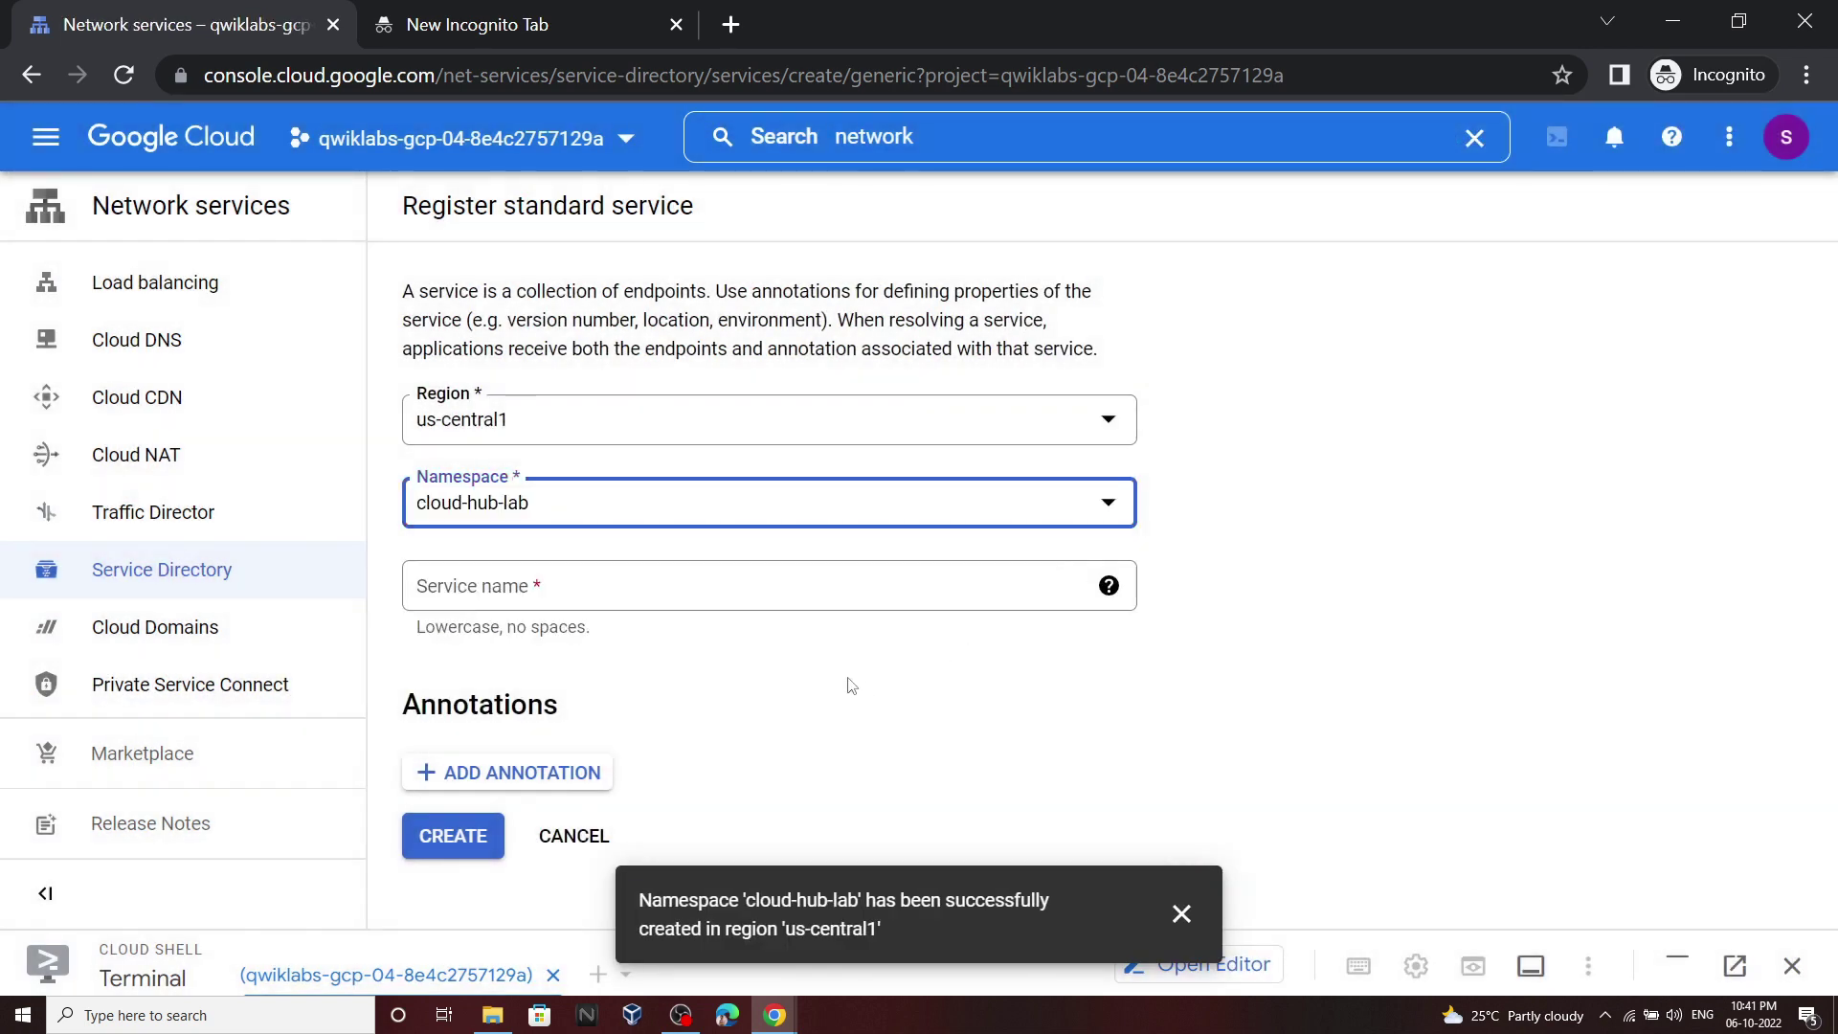
Copy streaming-video from the lab instructions and enter it as the service name in the console
left_click(759, 1022)
left_click(673, 919)
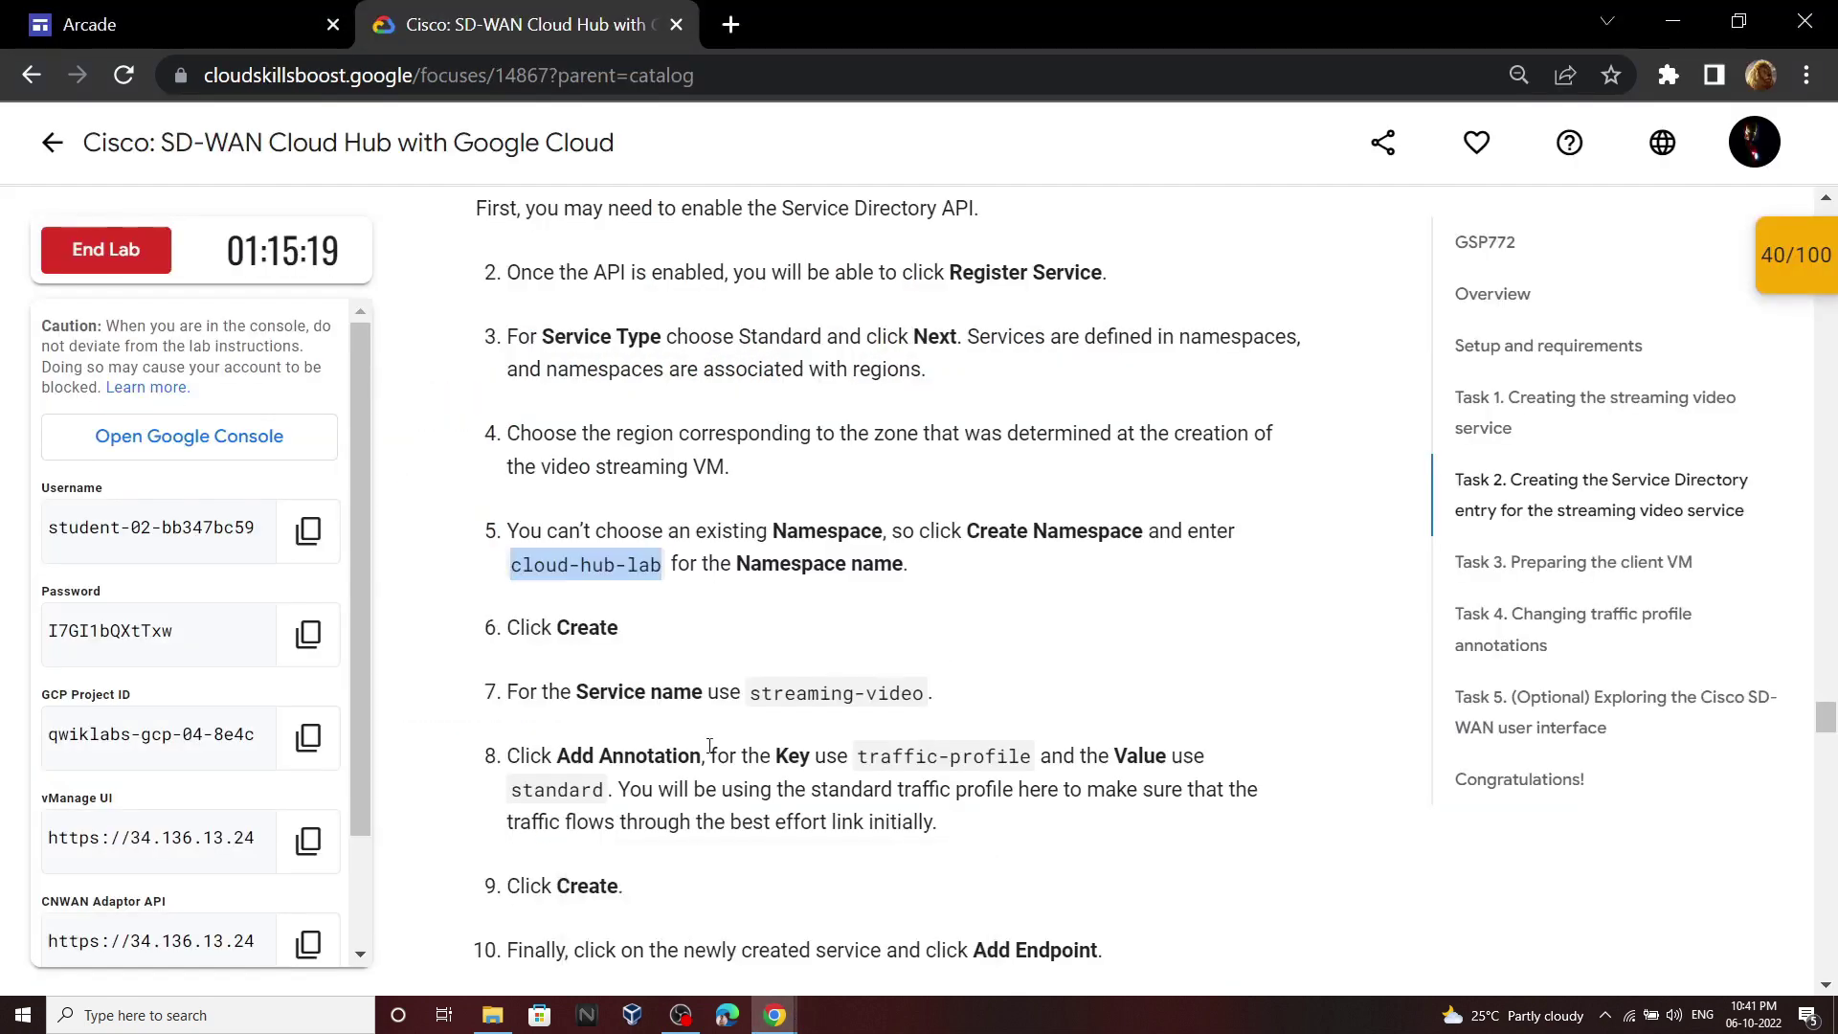
scroll(765, 634, "down", 1)
left_click_drag(759, 594, 927, 595)
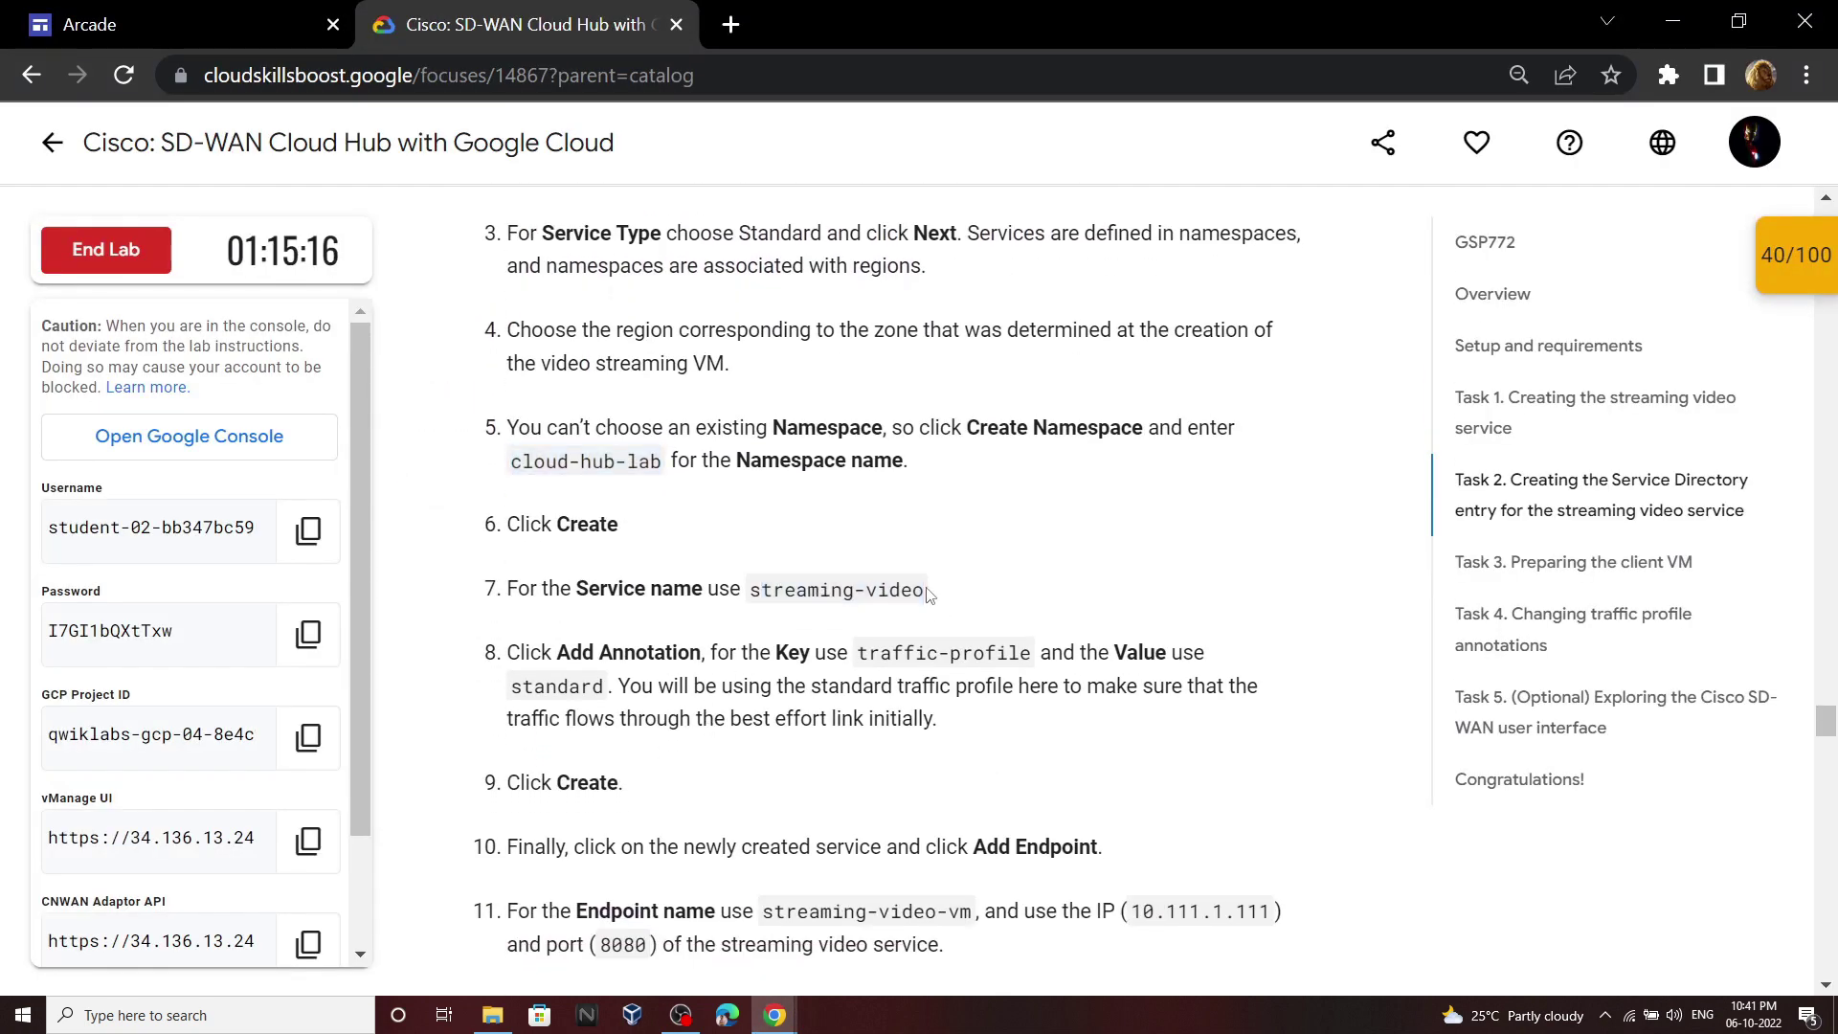
left_click_drag(754, 594, 922, 587)
key("ctrl+c")
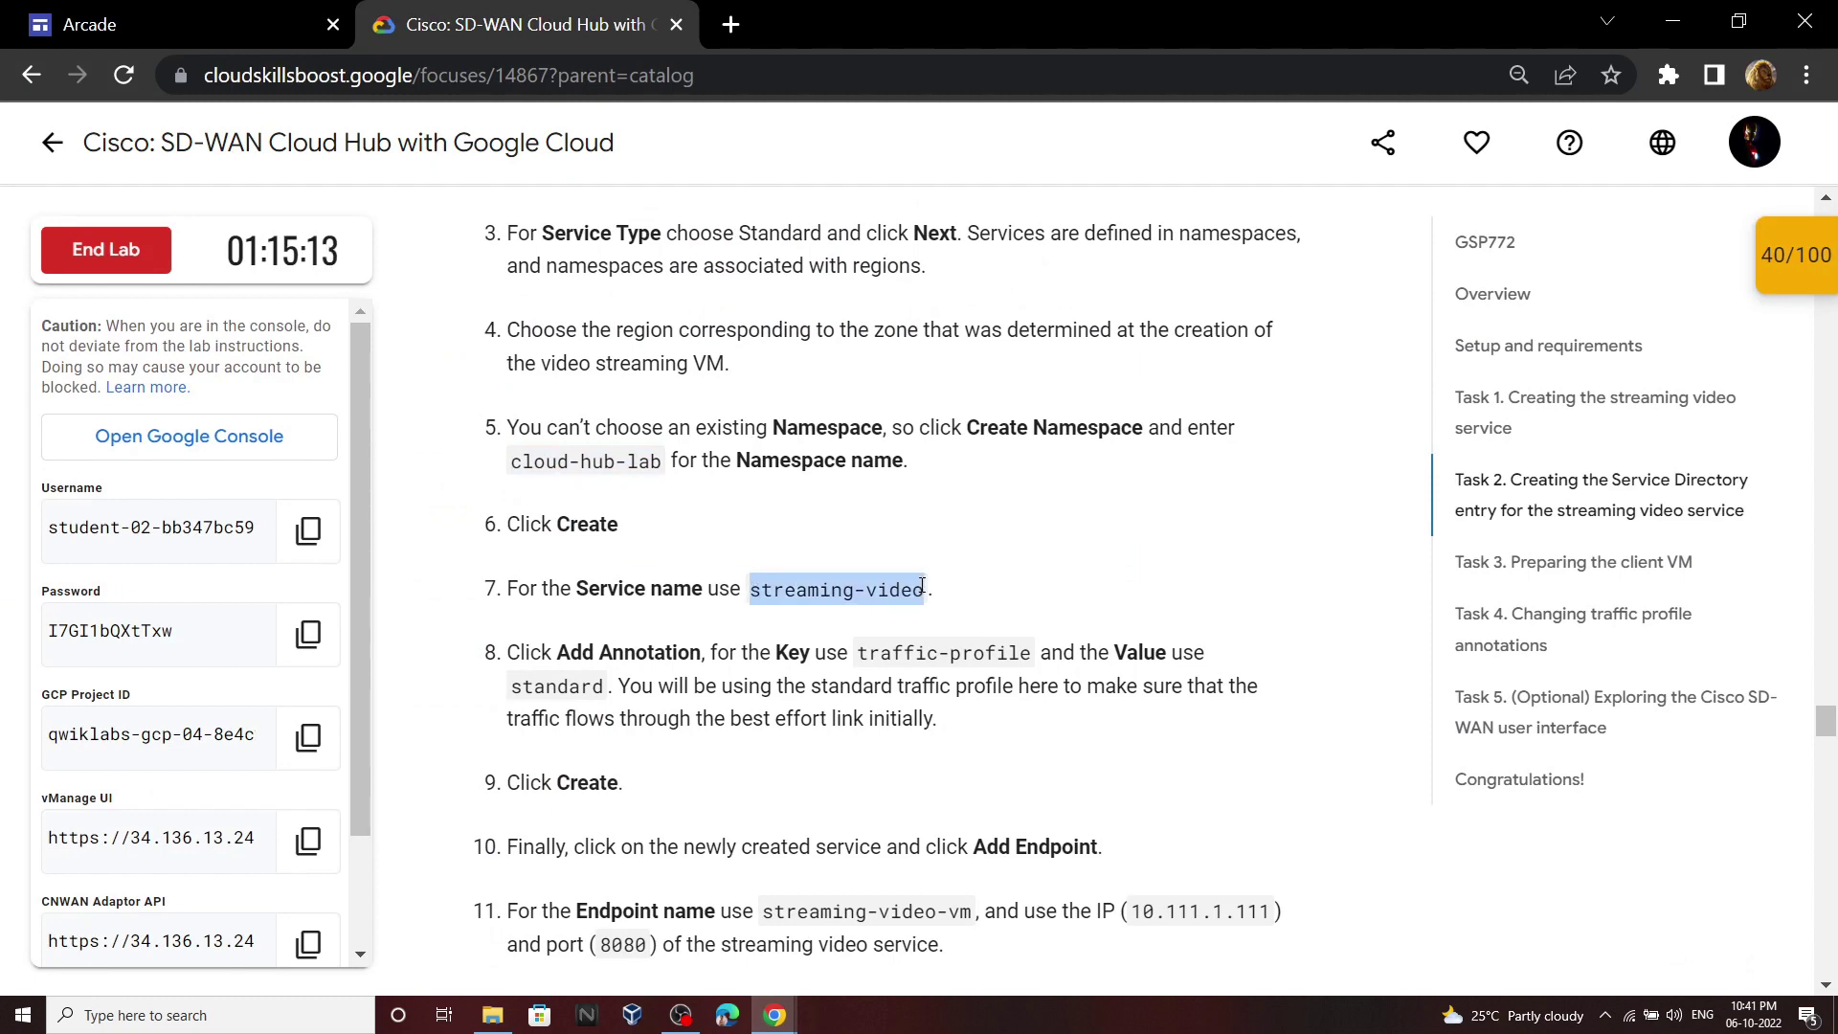
left_click(777, 1016)
left_click(967, 933)
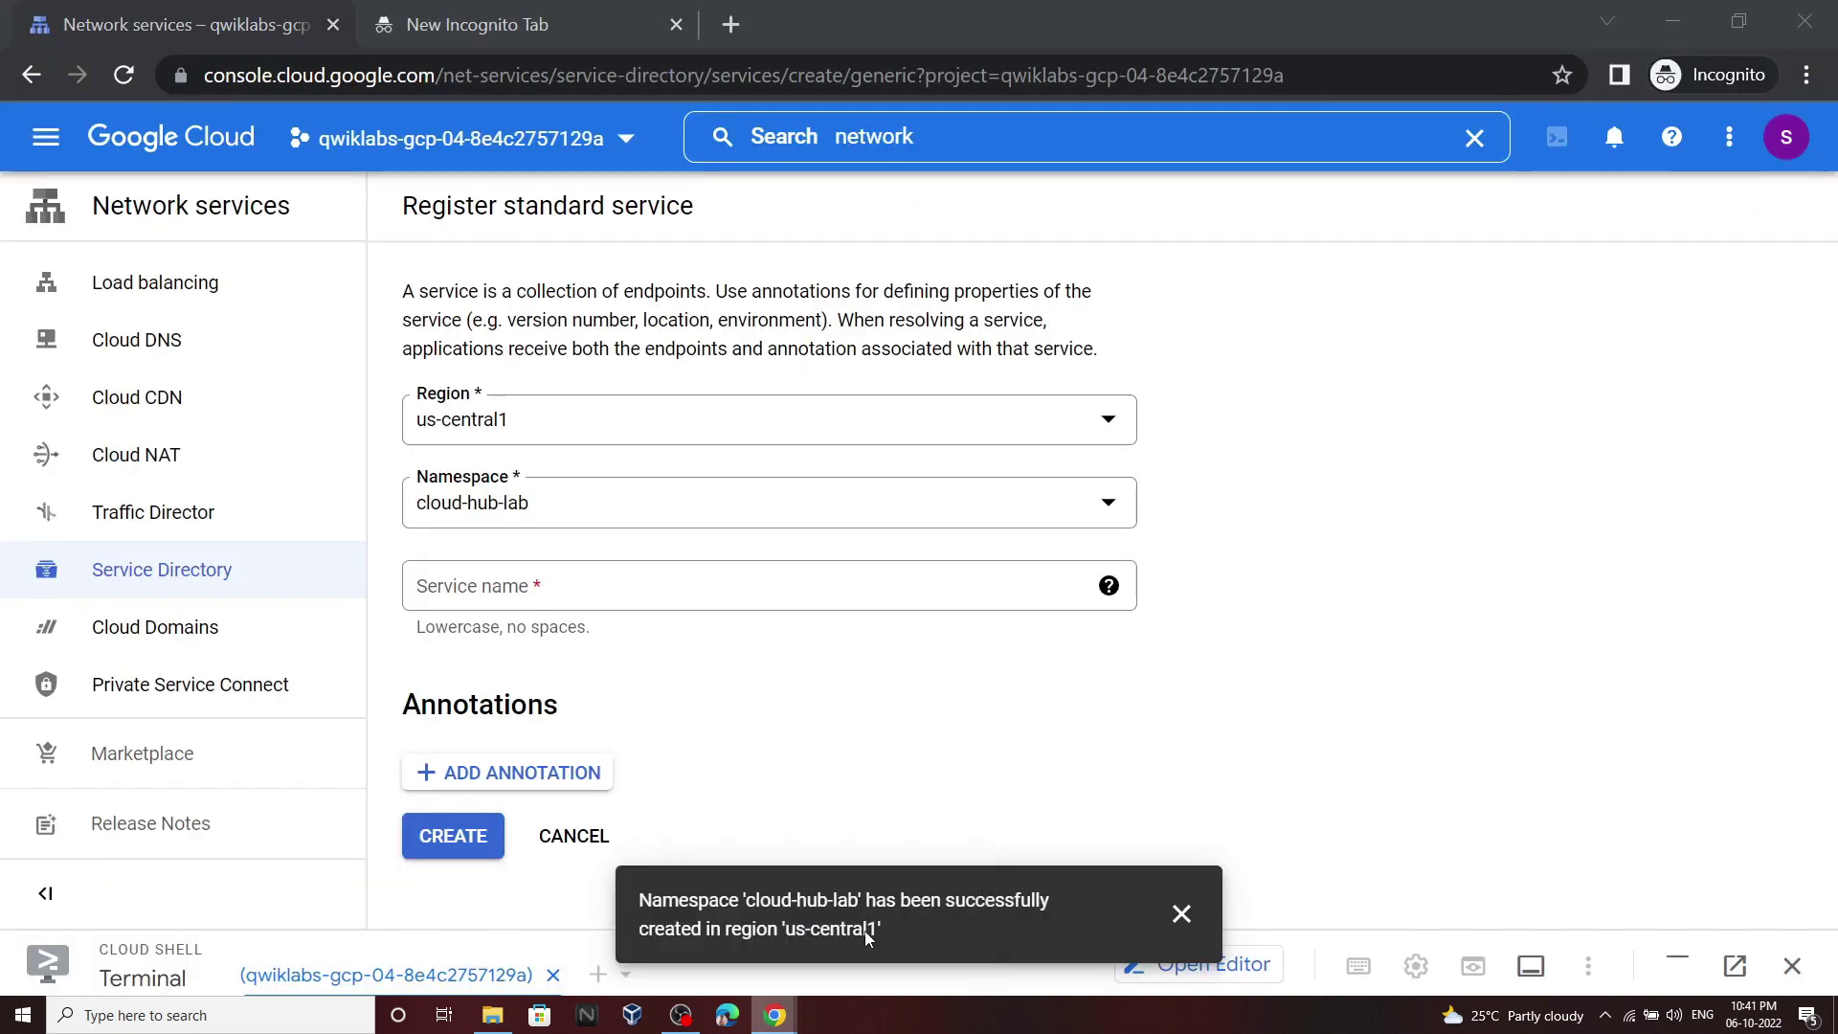
left_click(829, 603)
key("ctrl+v")
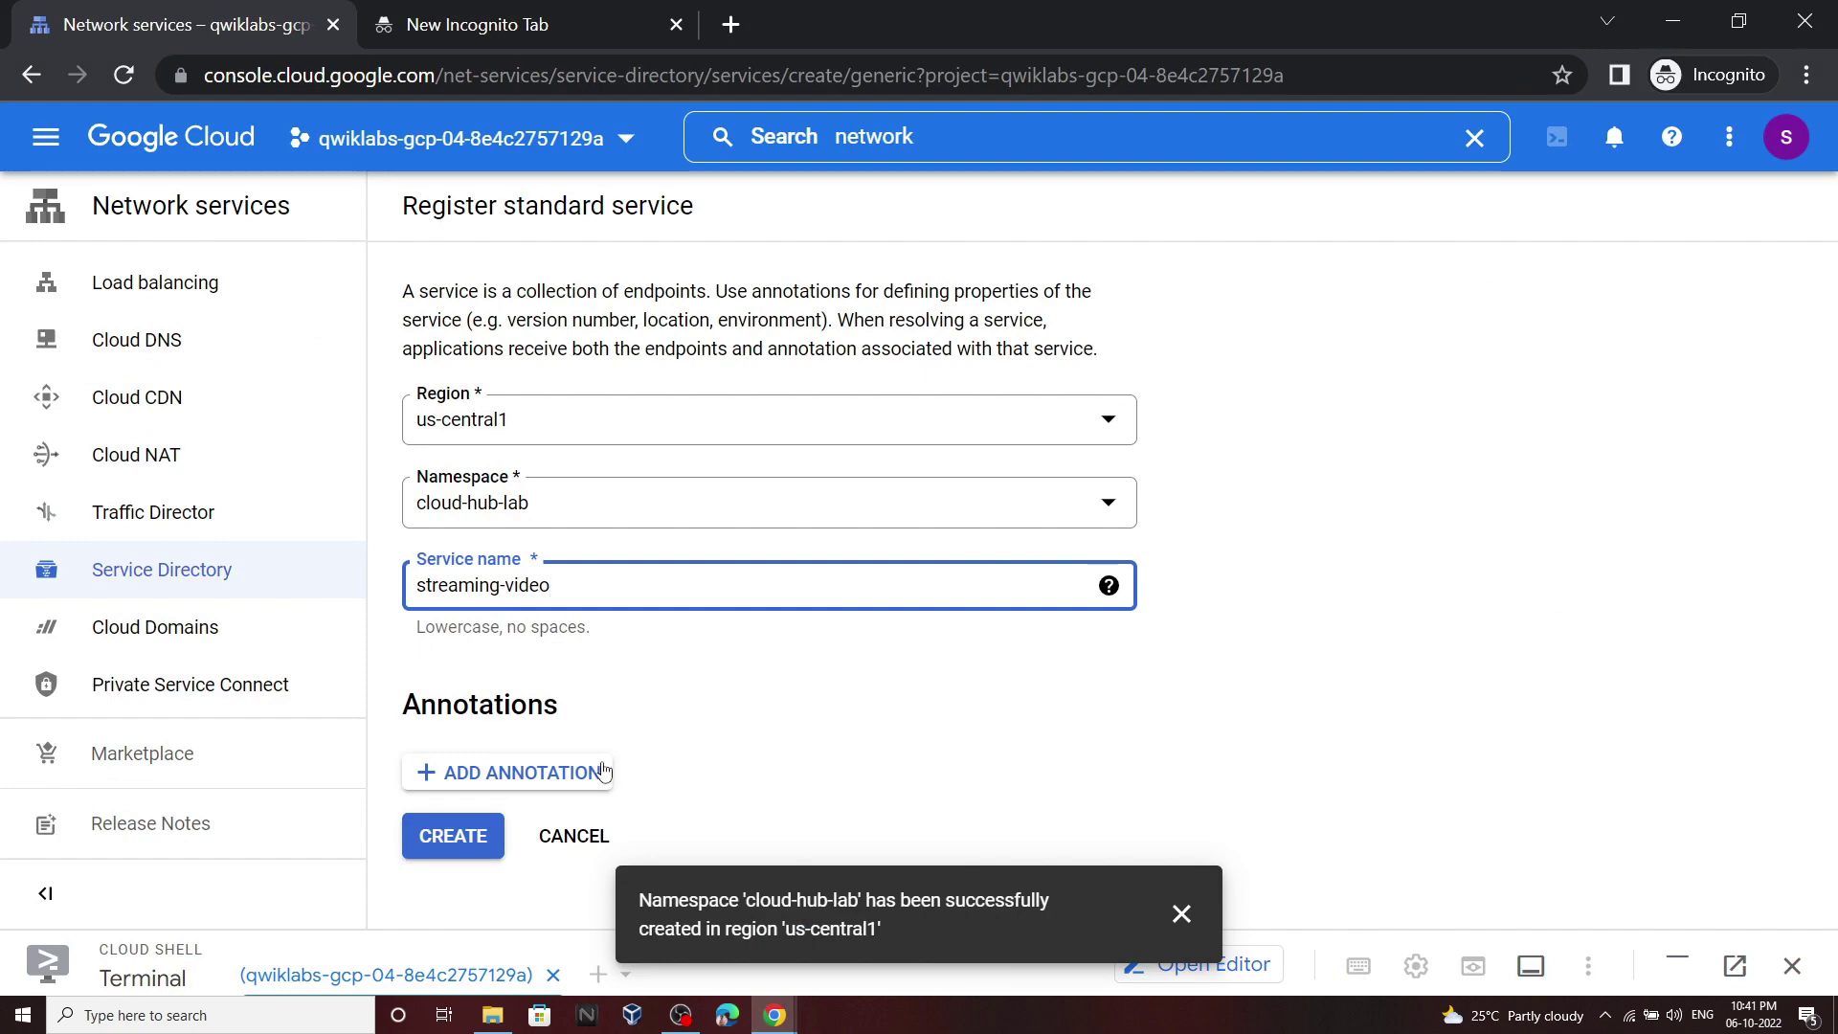
Add an annotation to the service and set its key to traffic-profile, copied from the lab instructions
left_click(603, 772)
left_click(1181, 913)
scroll(854, 690, "down", 1)
left_click(639, 651)
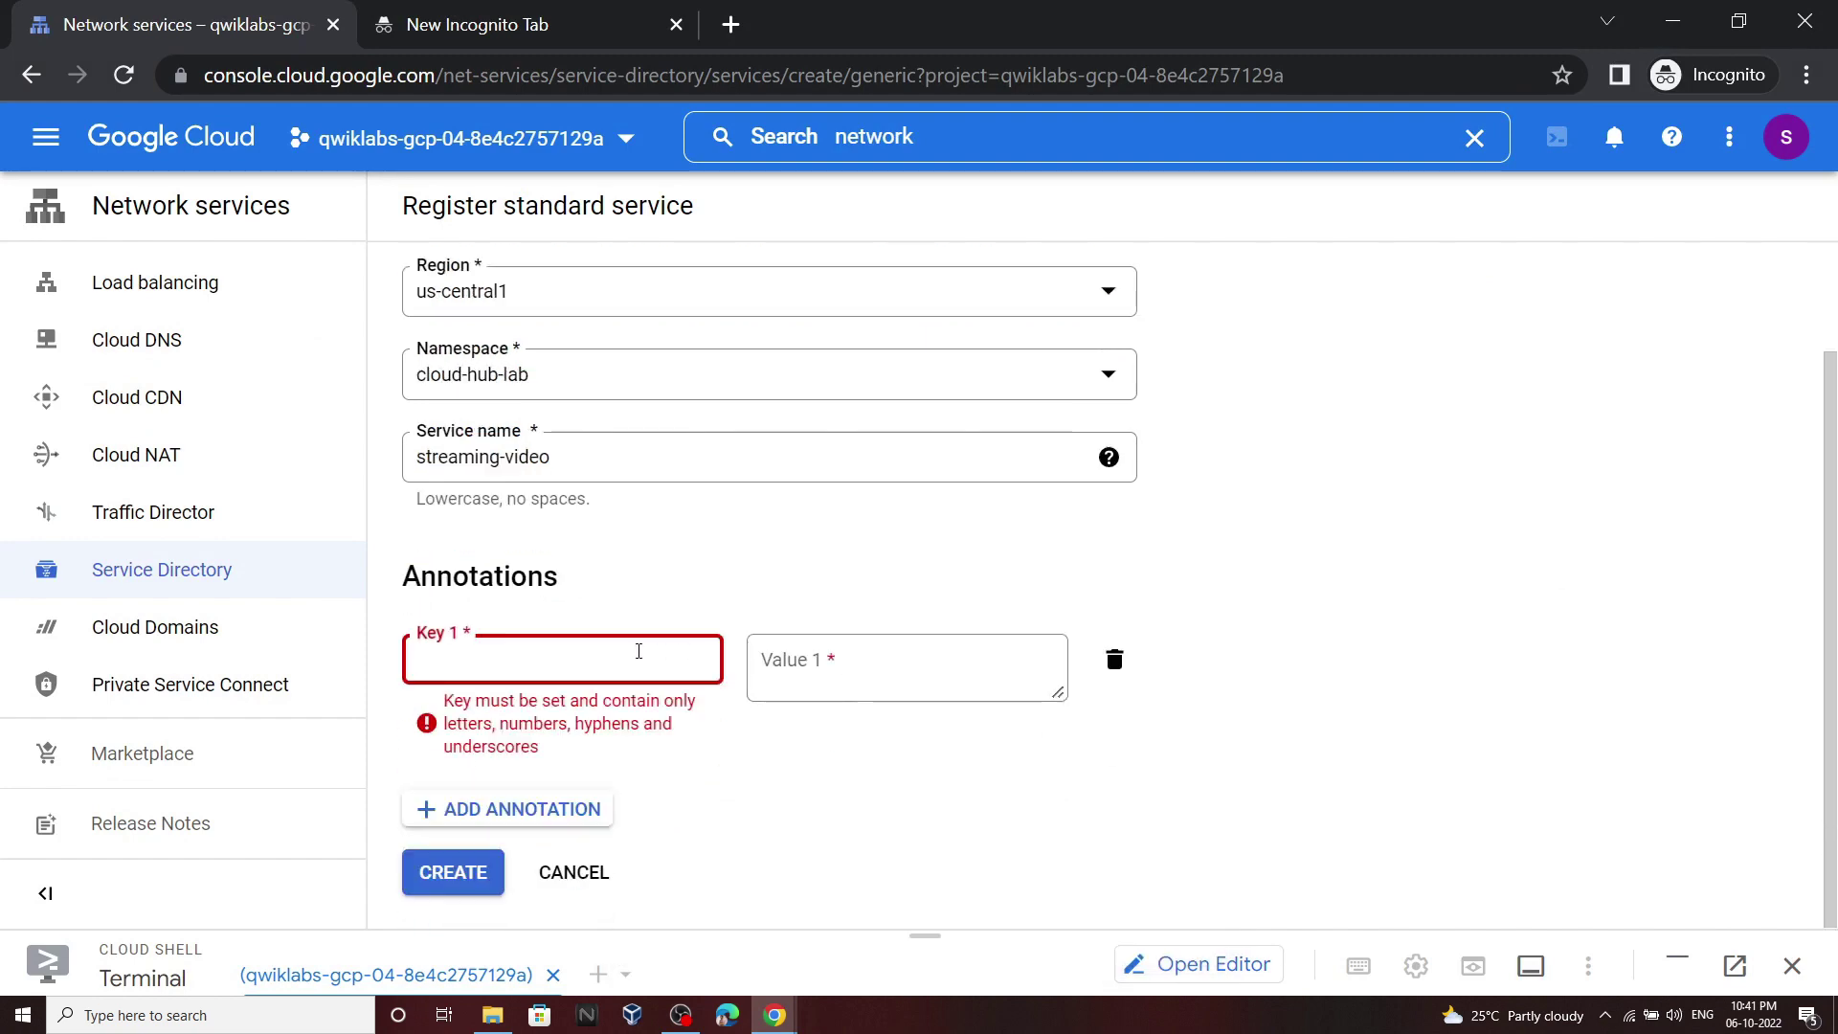
mouse_move(777, 1017)
left_click(677, 935)
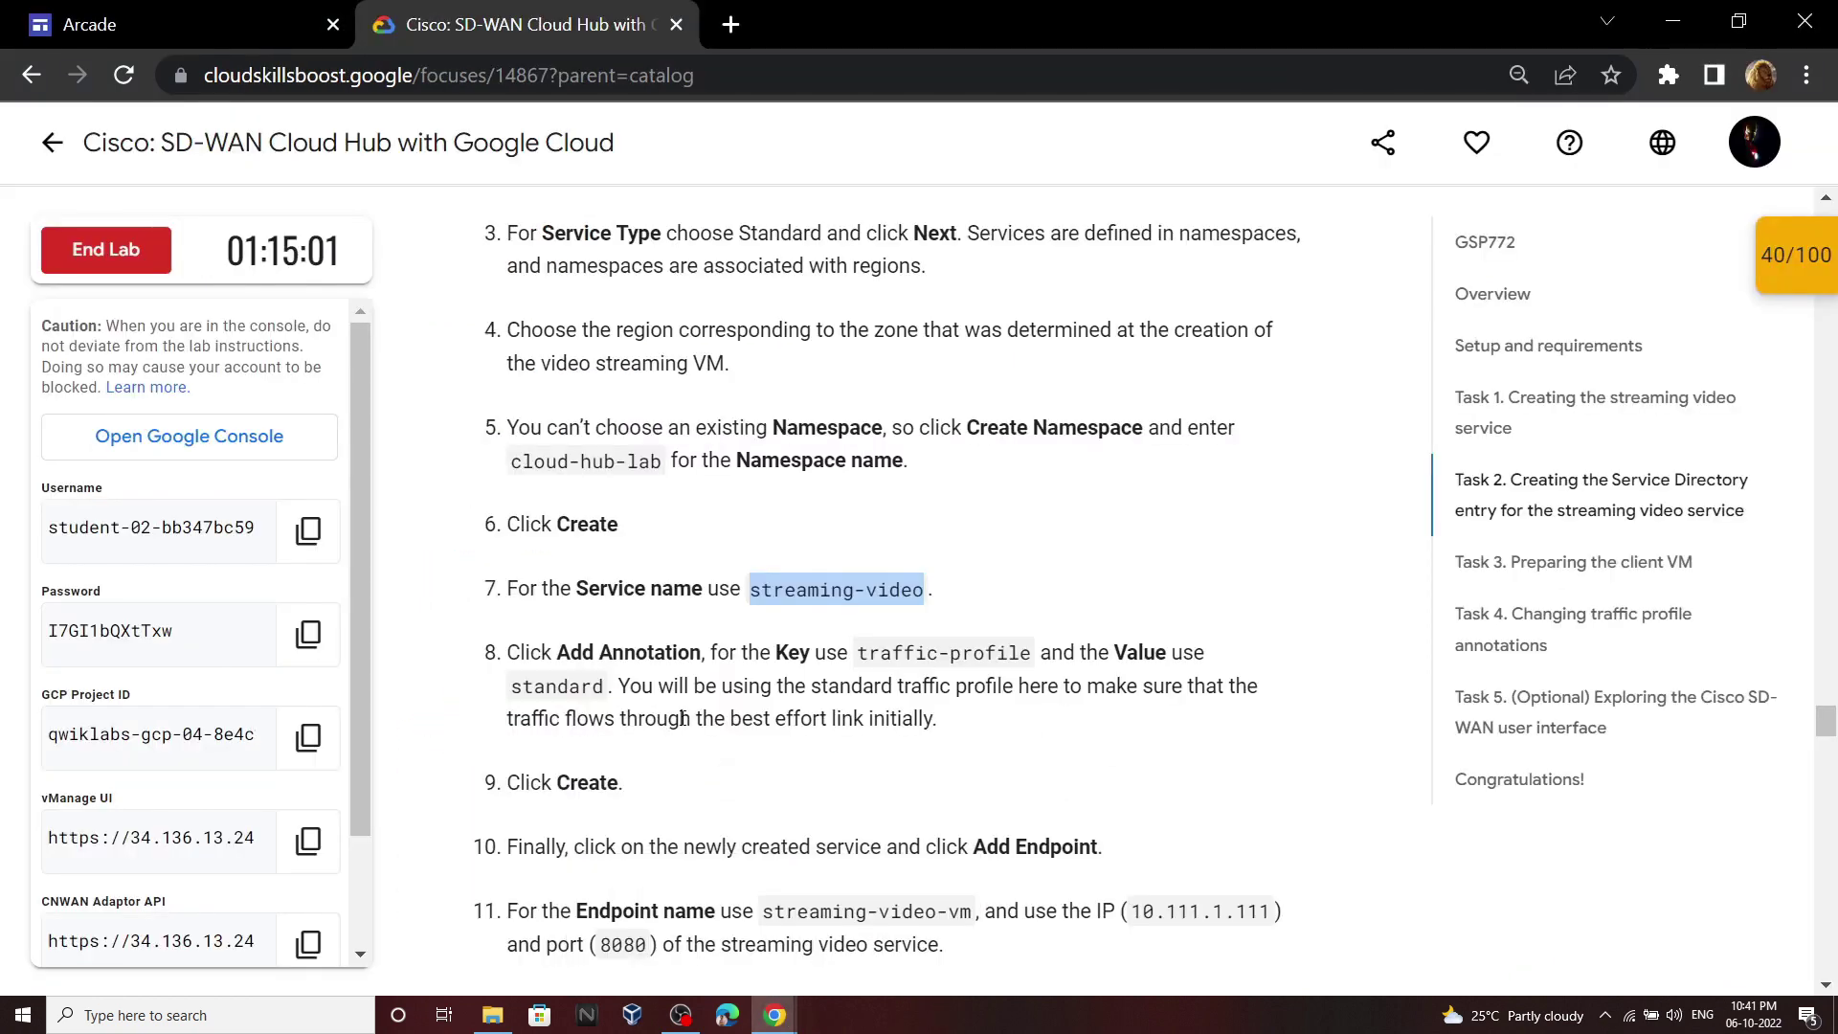
scroll(846, 538, "down", 1)
double_click(867, 515)
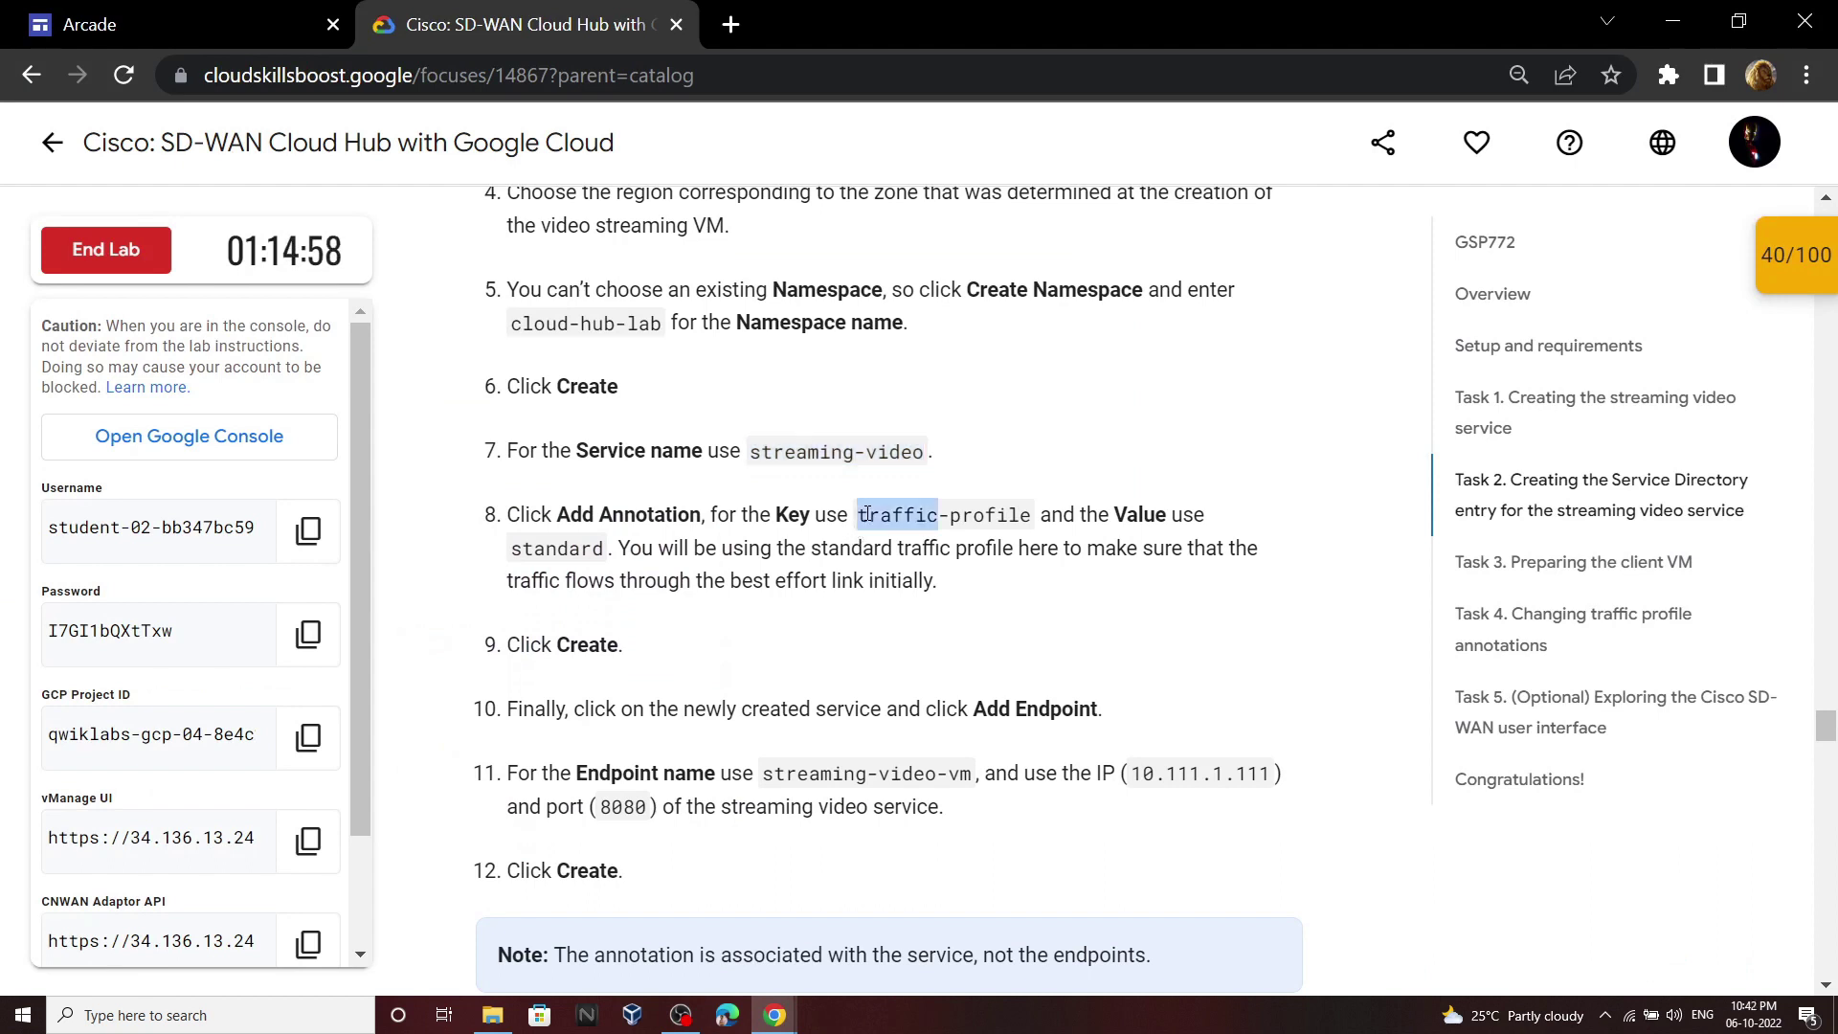
left_click(866, 515)
left_click_drag(863, 517, 1024, 519)
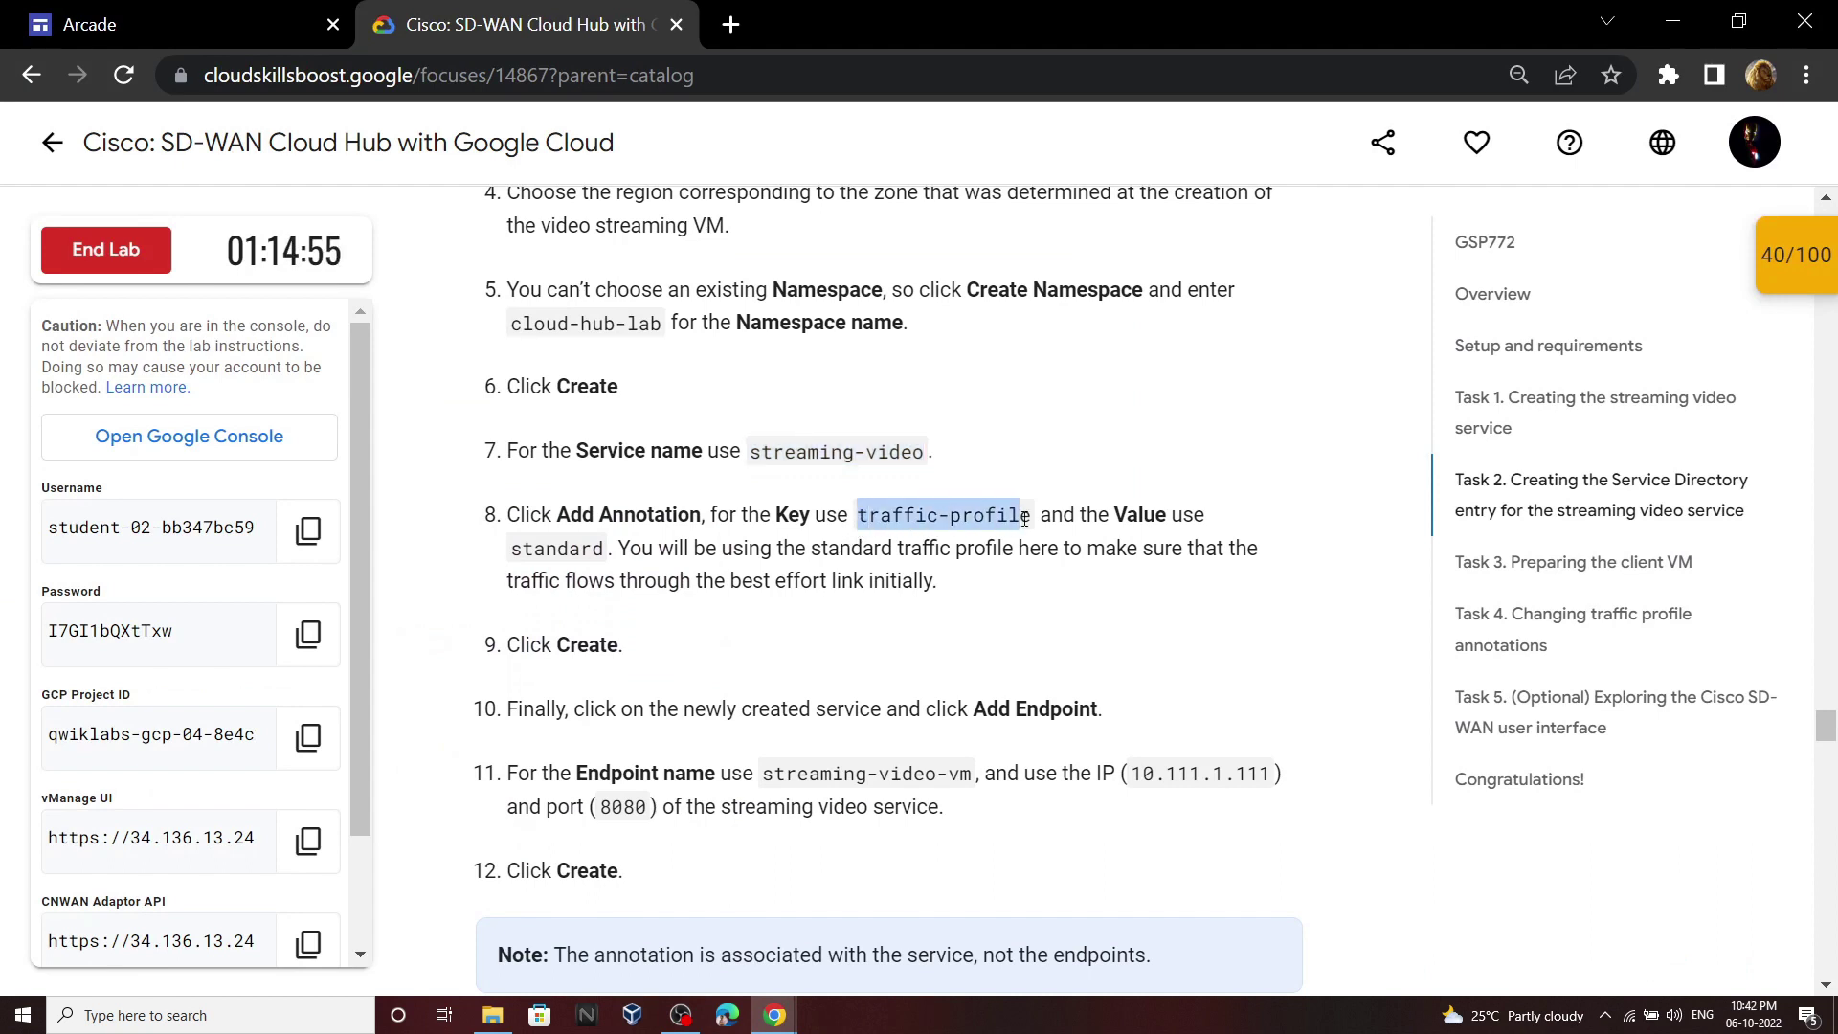
mouse_move(775, 1015)
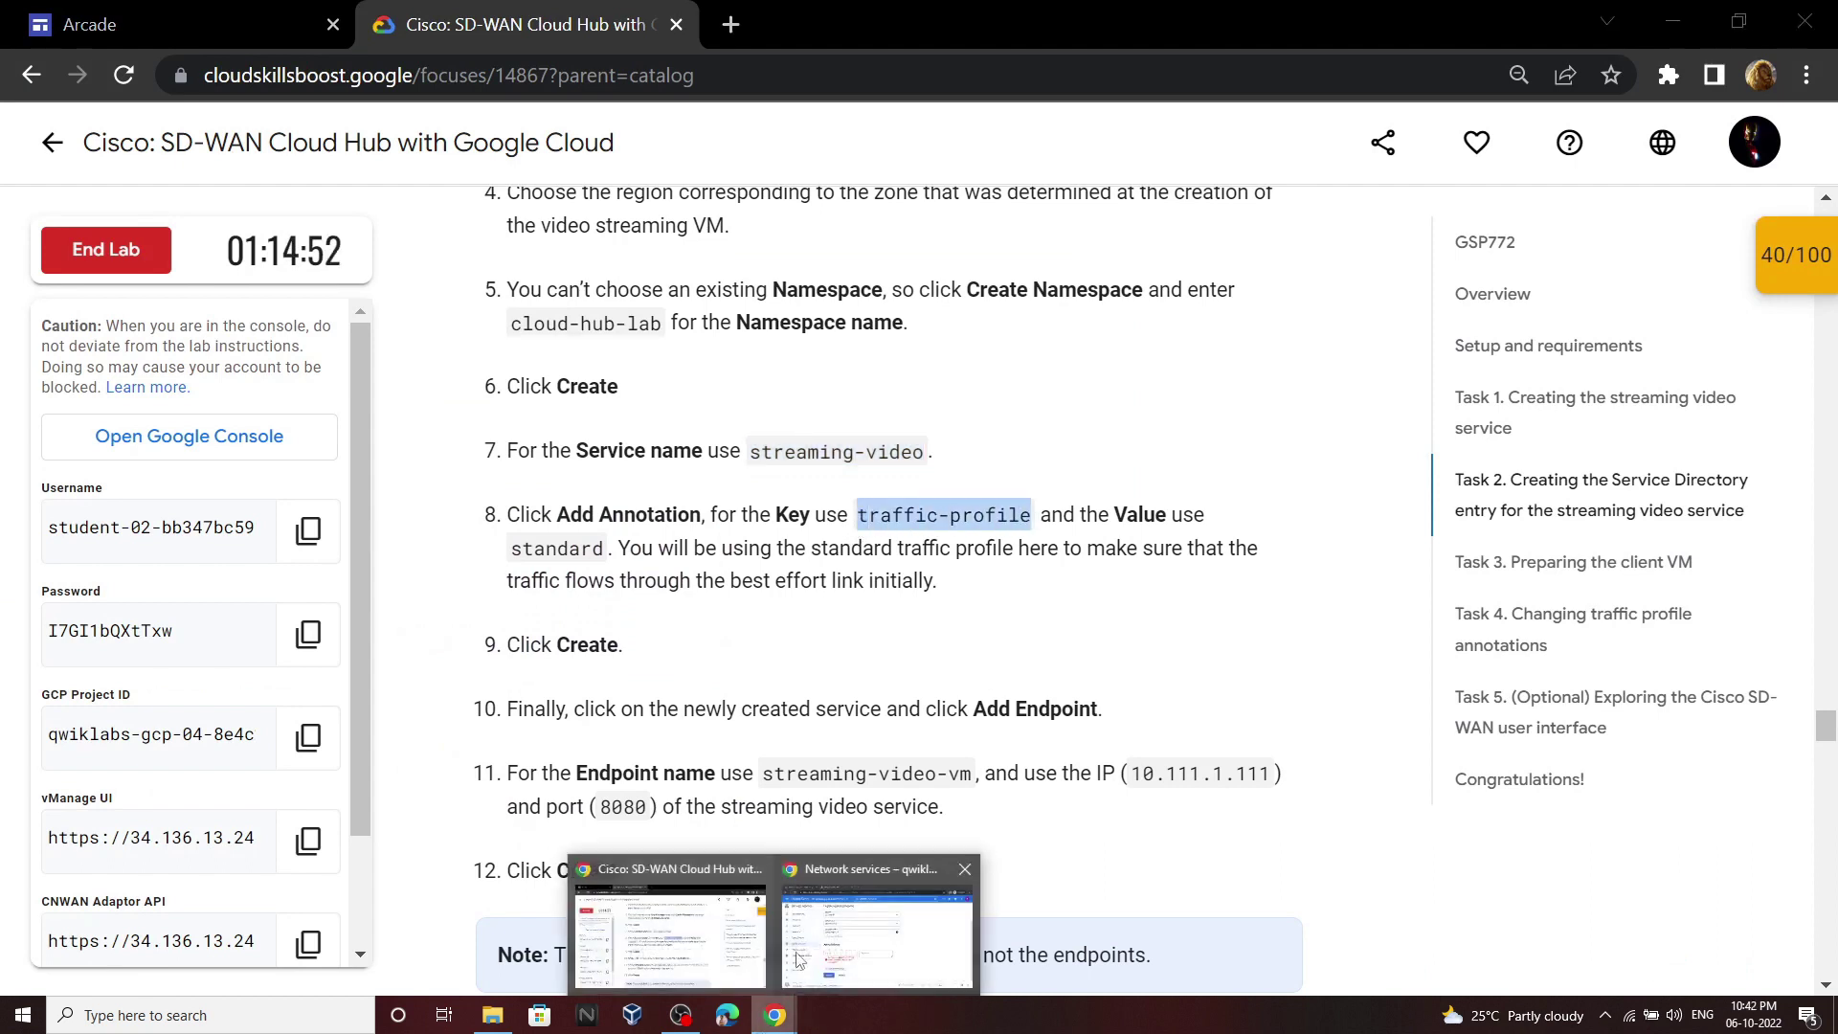
left_click(884, 919)
type("traffic-profile")
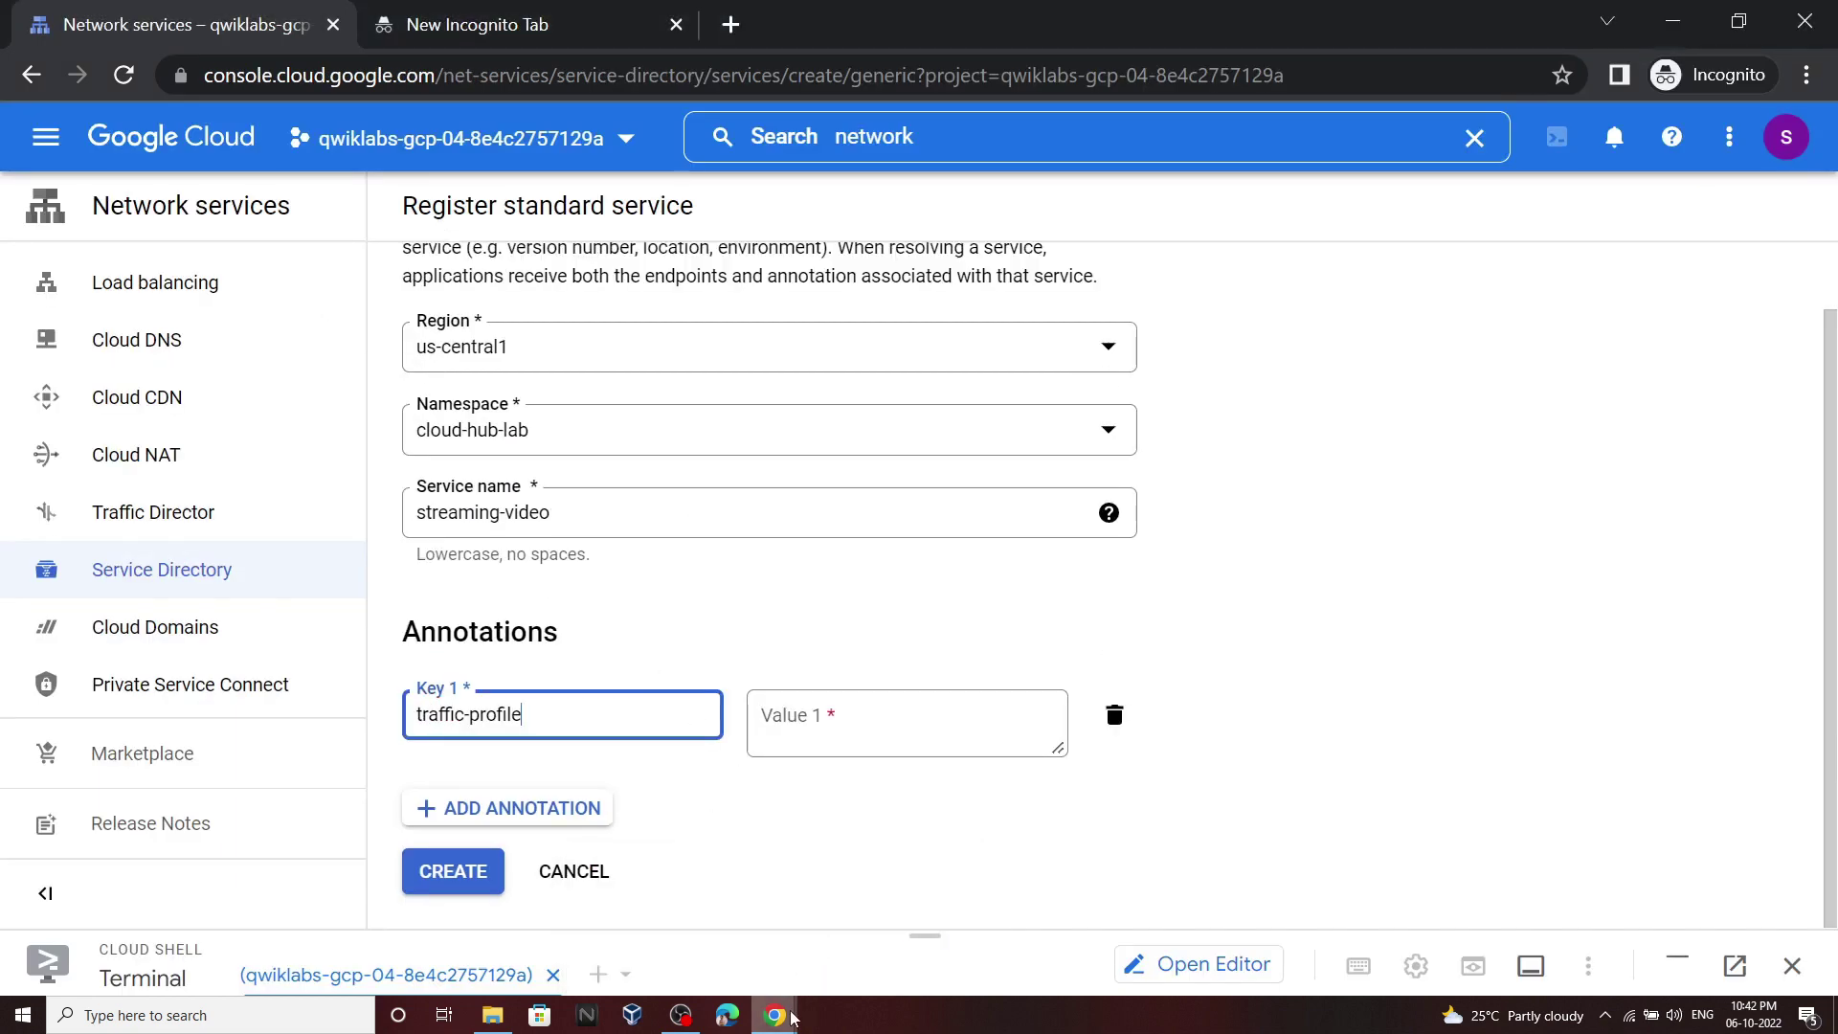
Set the traffic-profile annotation's value to standard, copied from the lab instructions, and create the service
left_click(709, 943)
left_click_drag(512, 556, 596, 551)
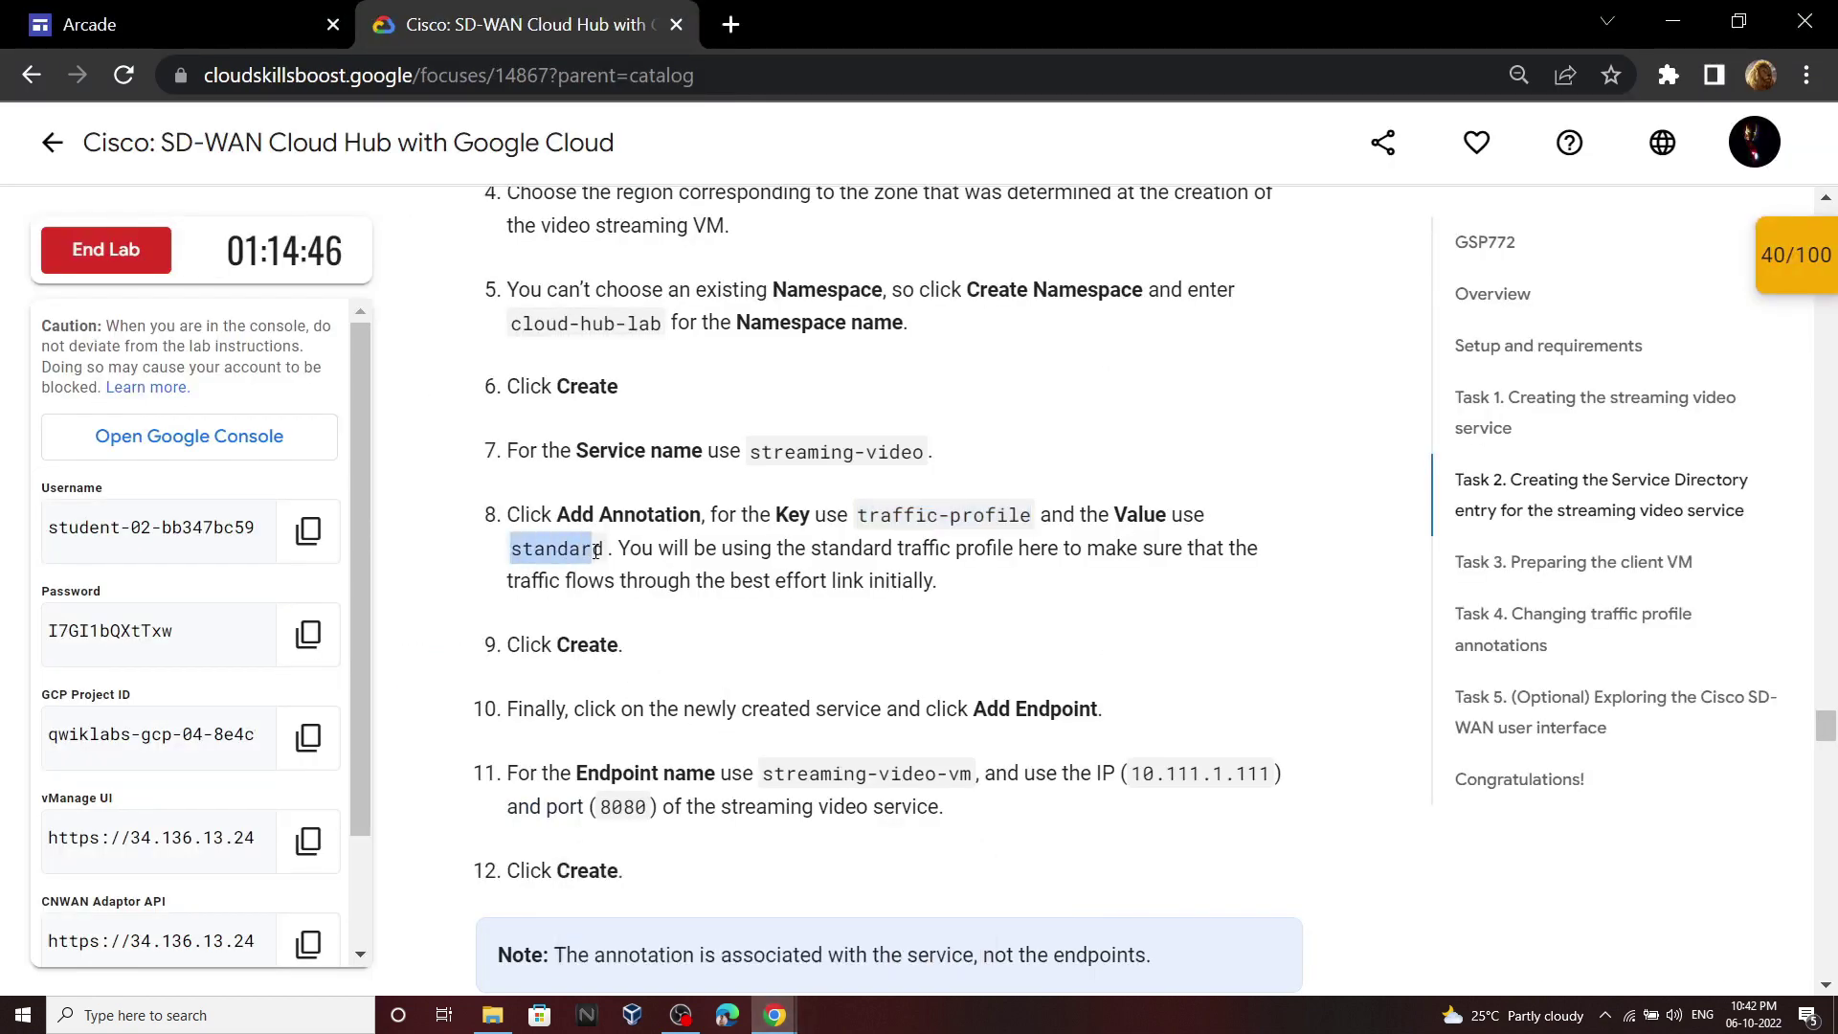
mouse_move(775, 1015)
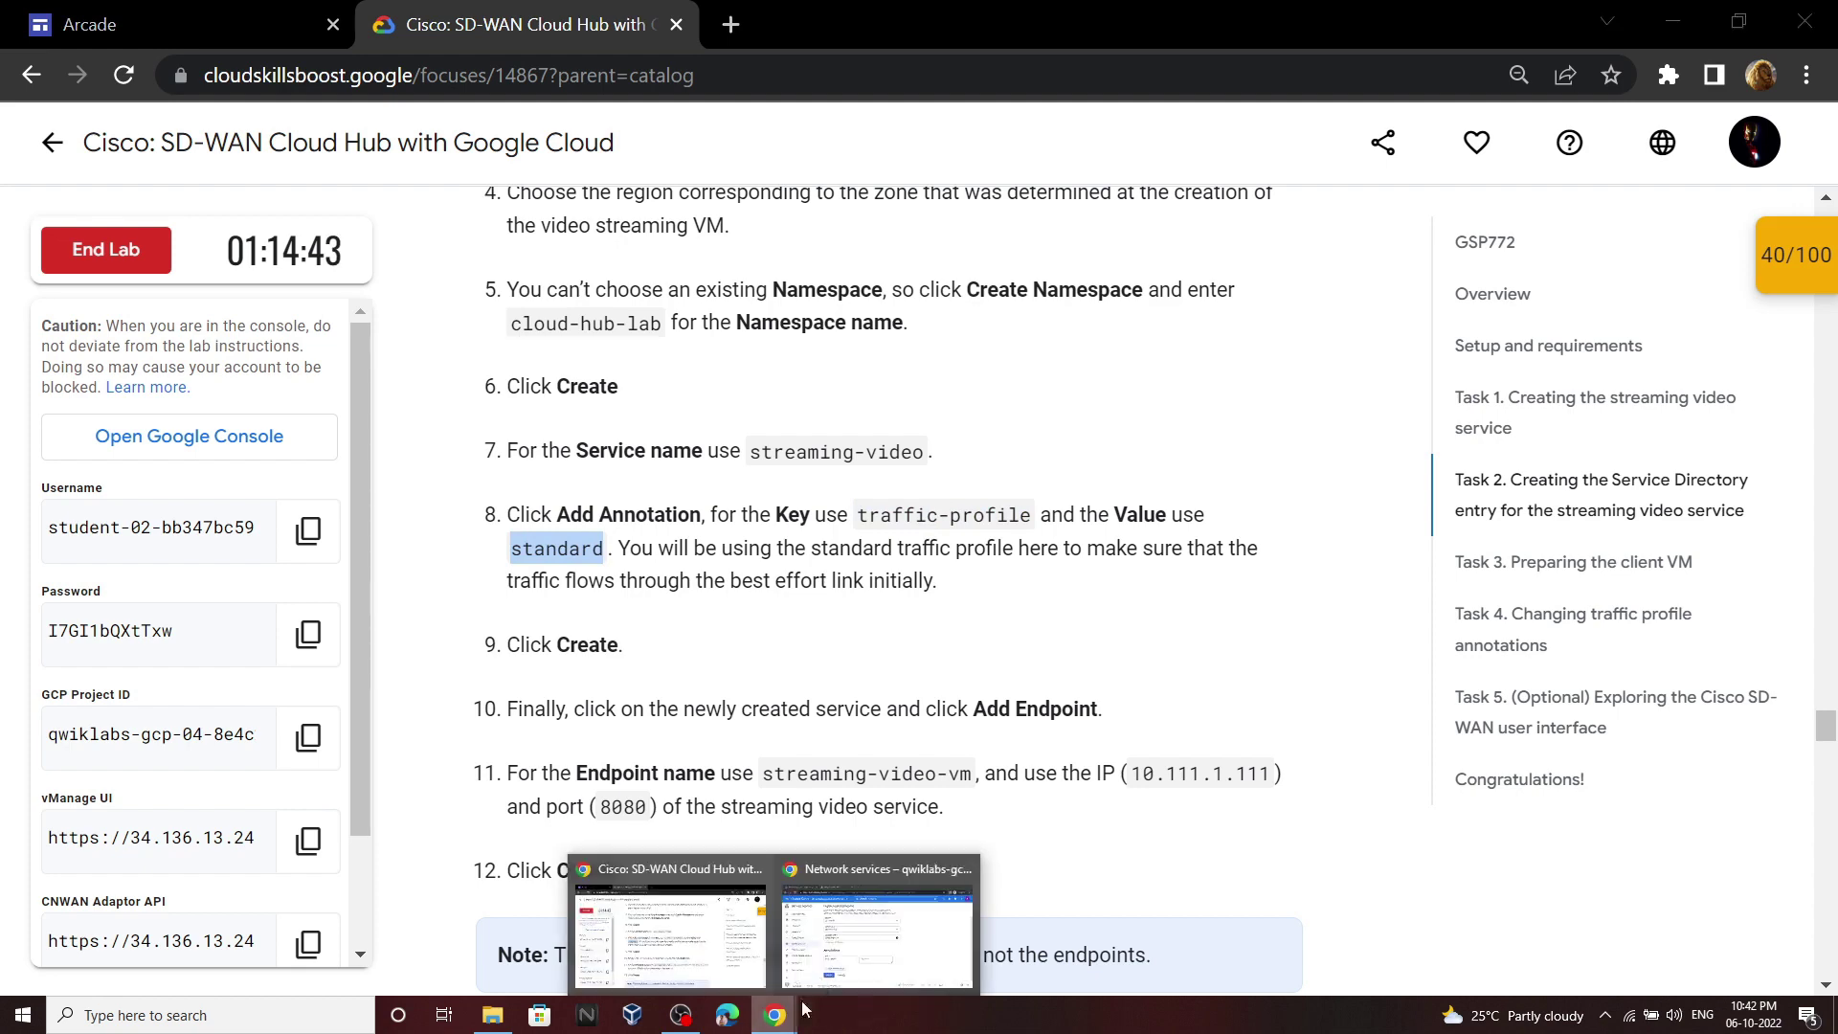
left_click(884, 919)
left_click(898, 753)
type("standard")
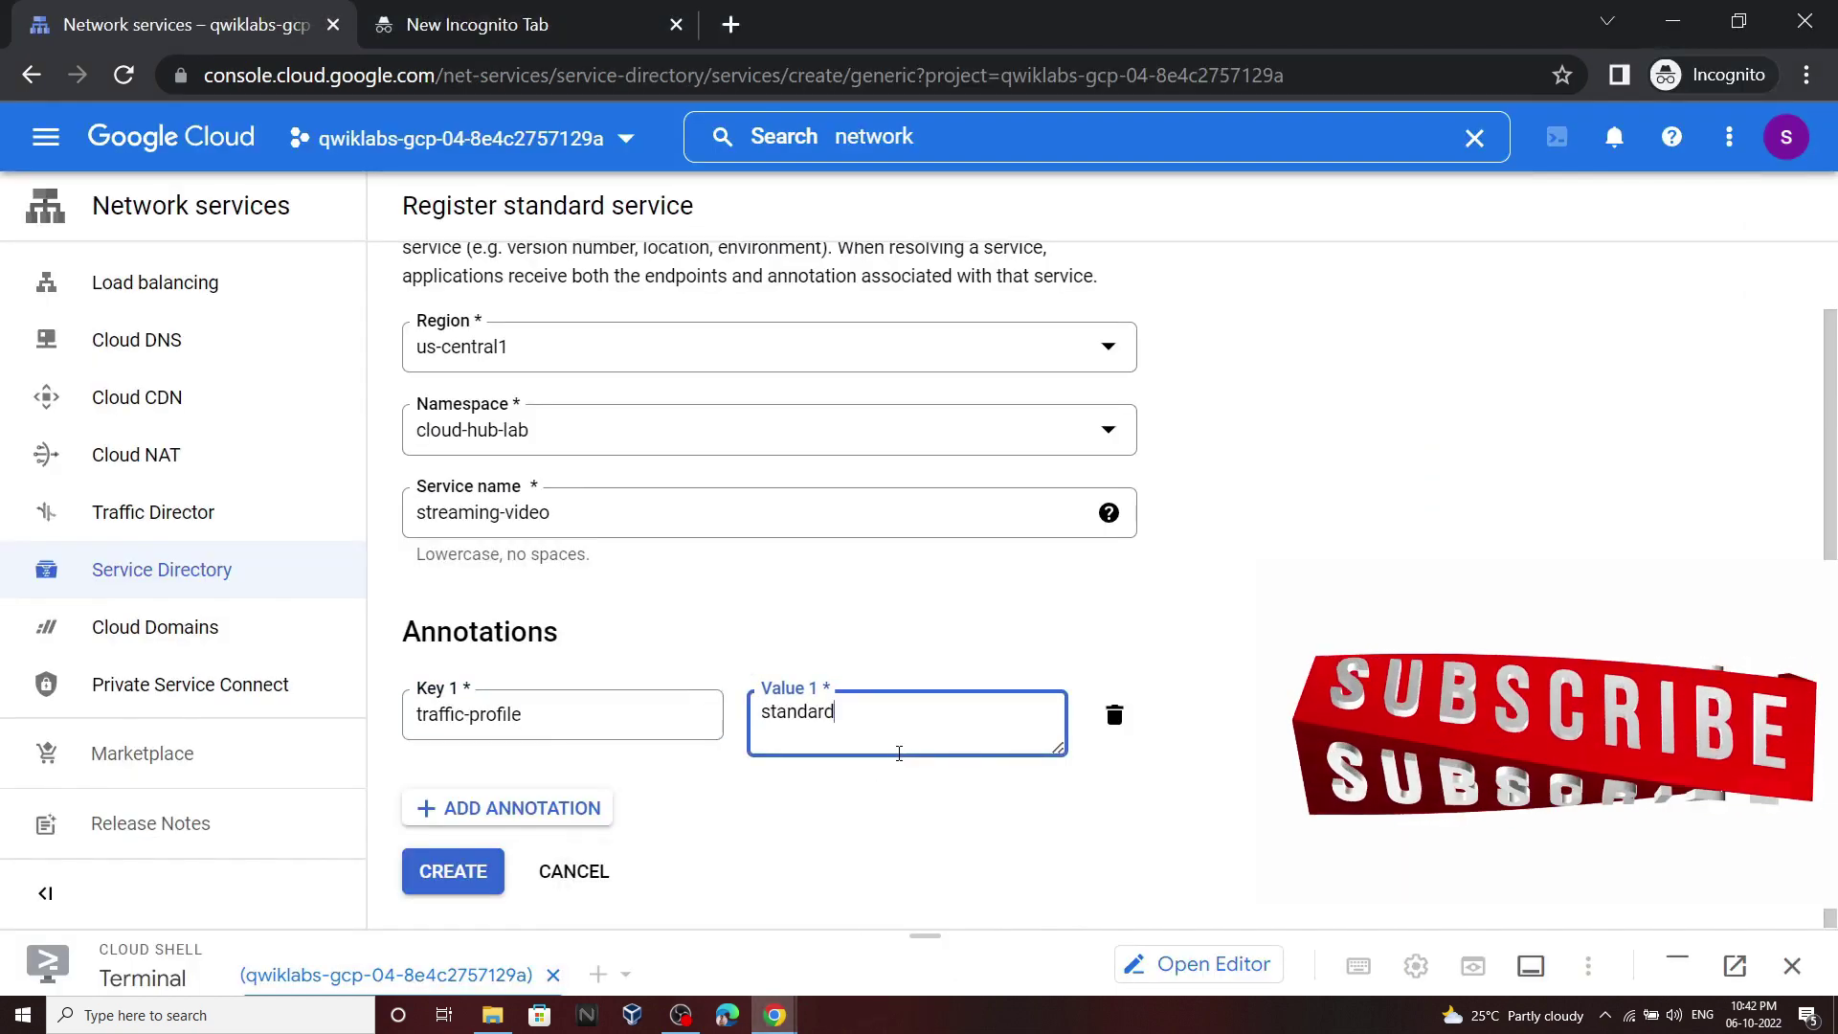
left_click(478, 873)
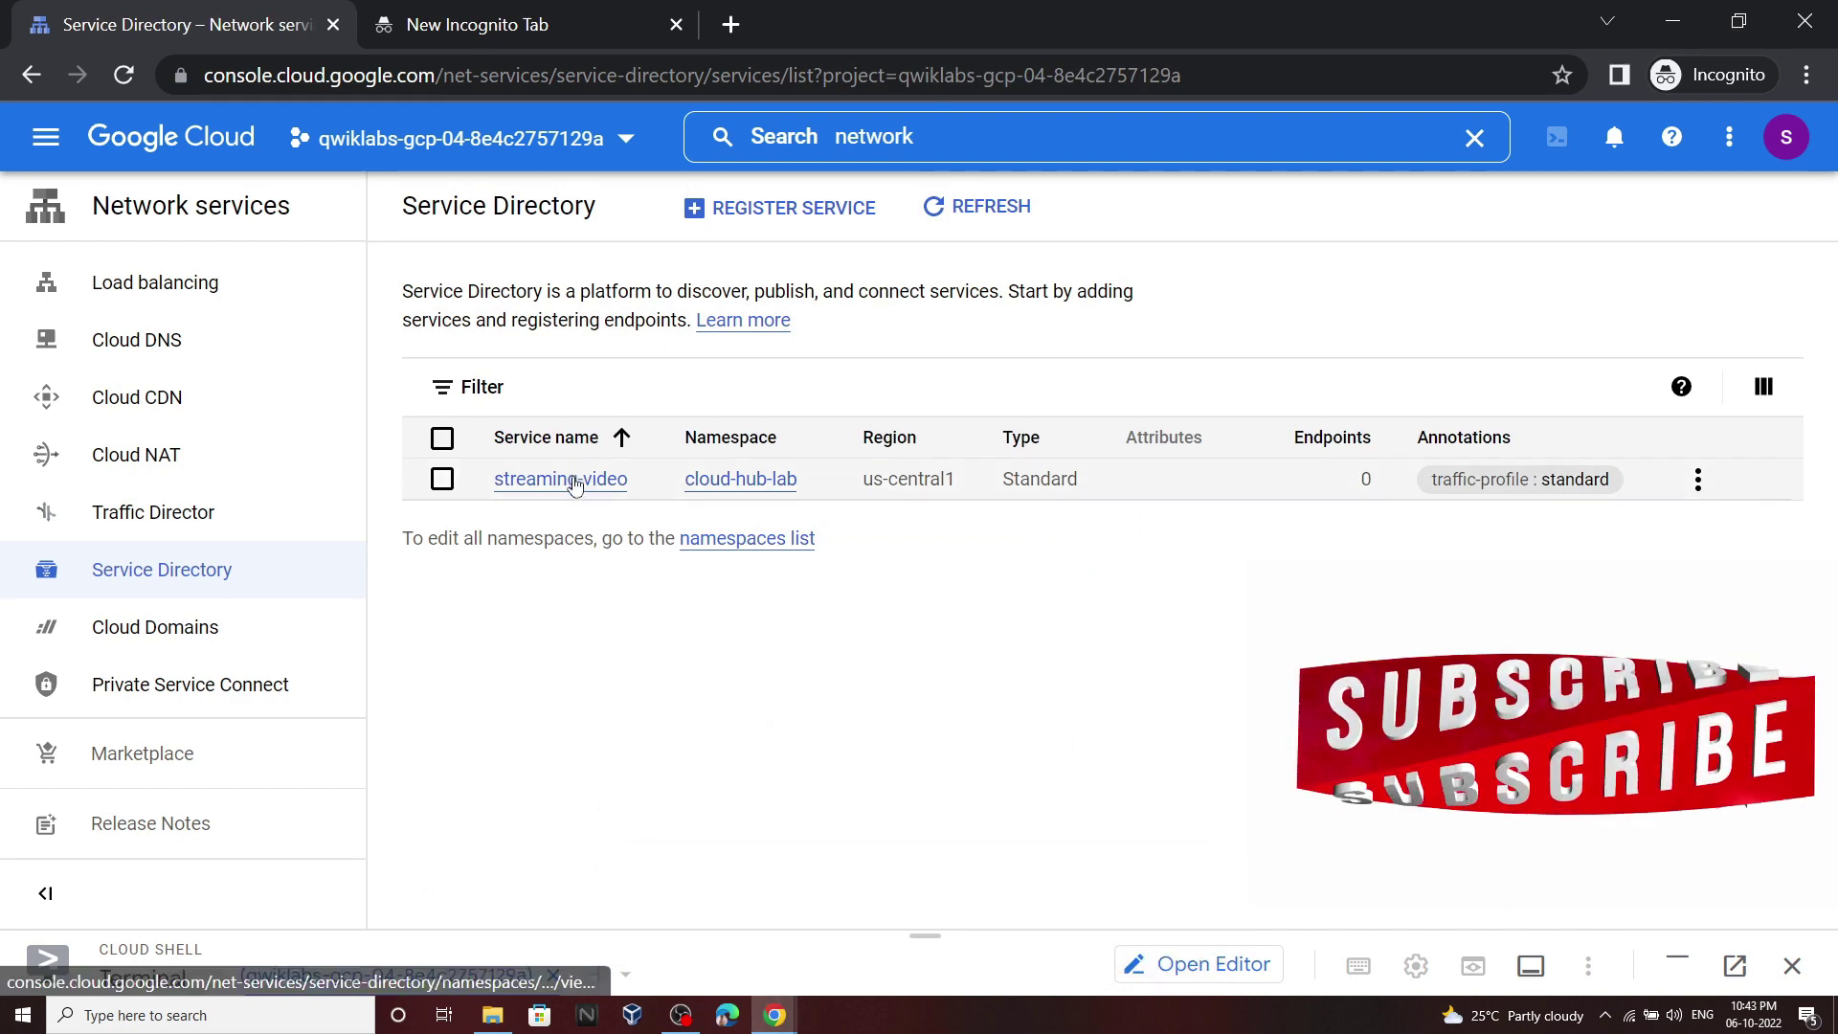
Start adding an endpoint to the streaming-video service and name it streaming-video-vm, copied from the lab instructions
left_click(580, 477)
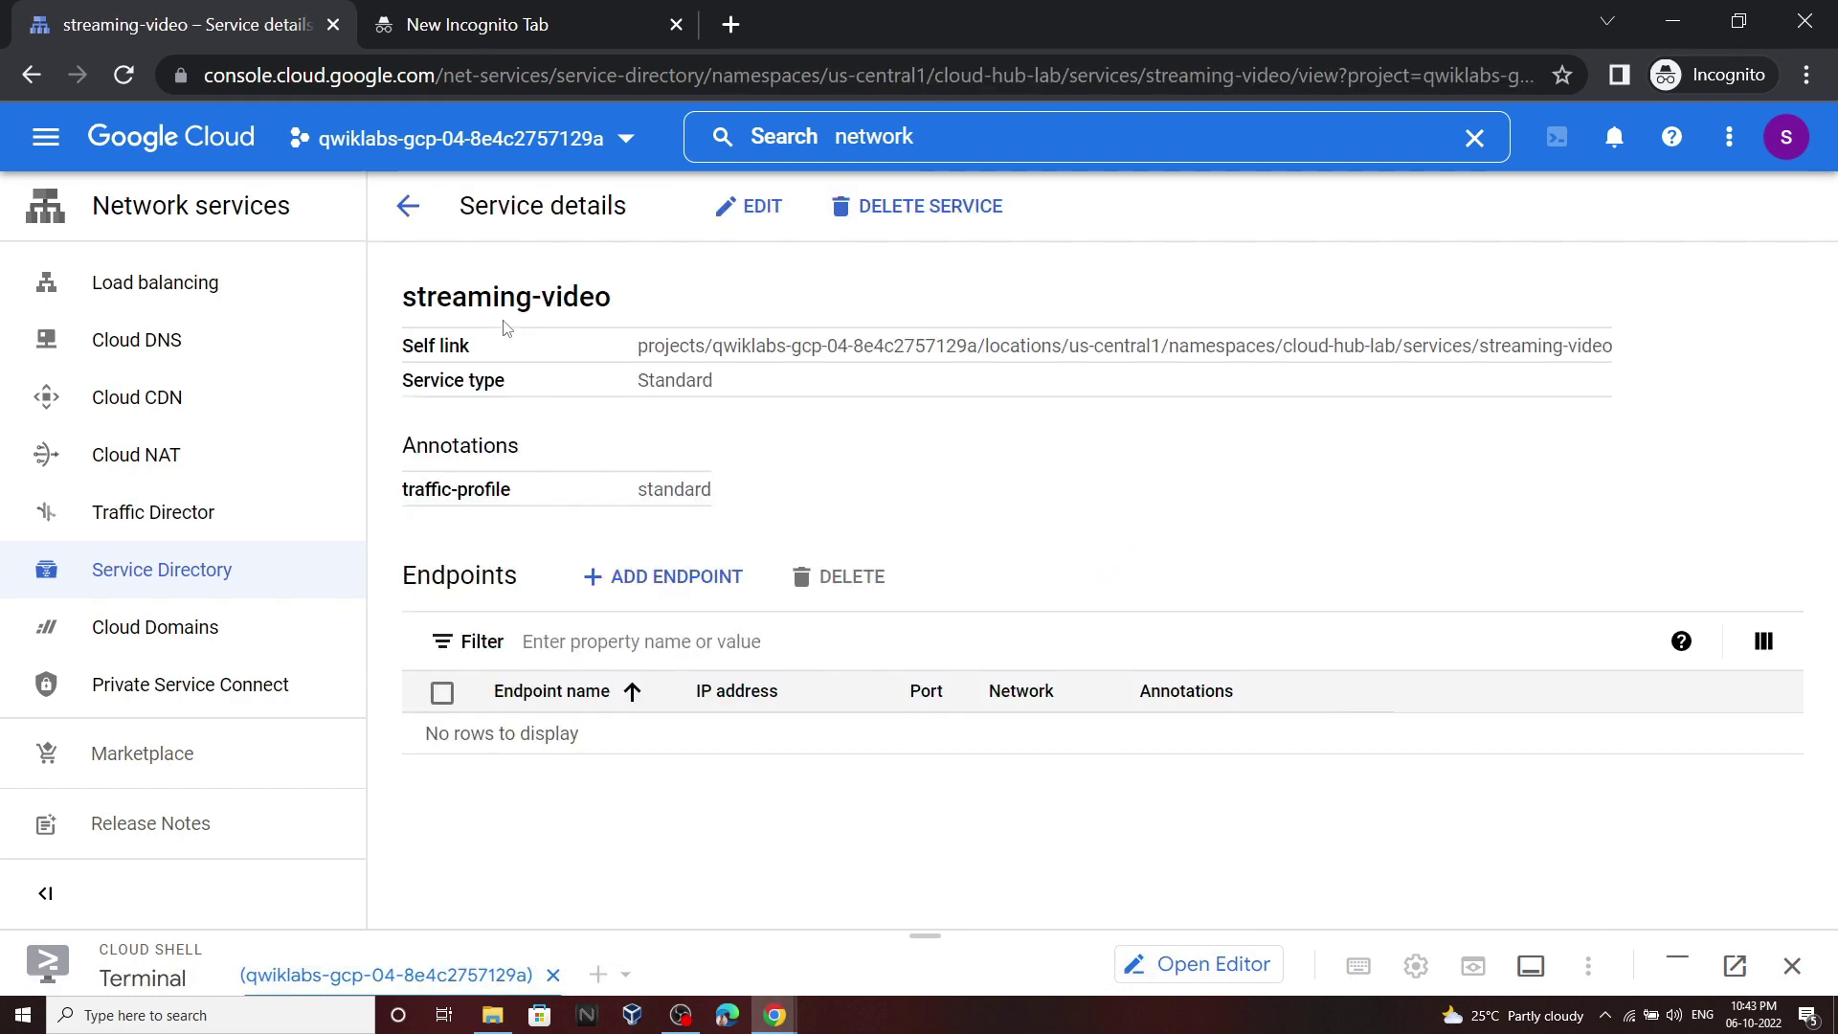
left_click(697, 576)
scroll(690, 566, "down", 1)
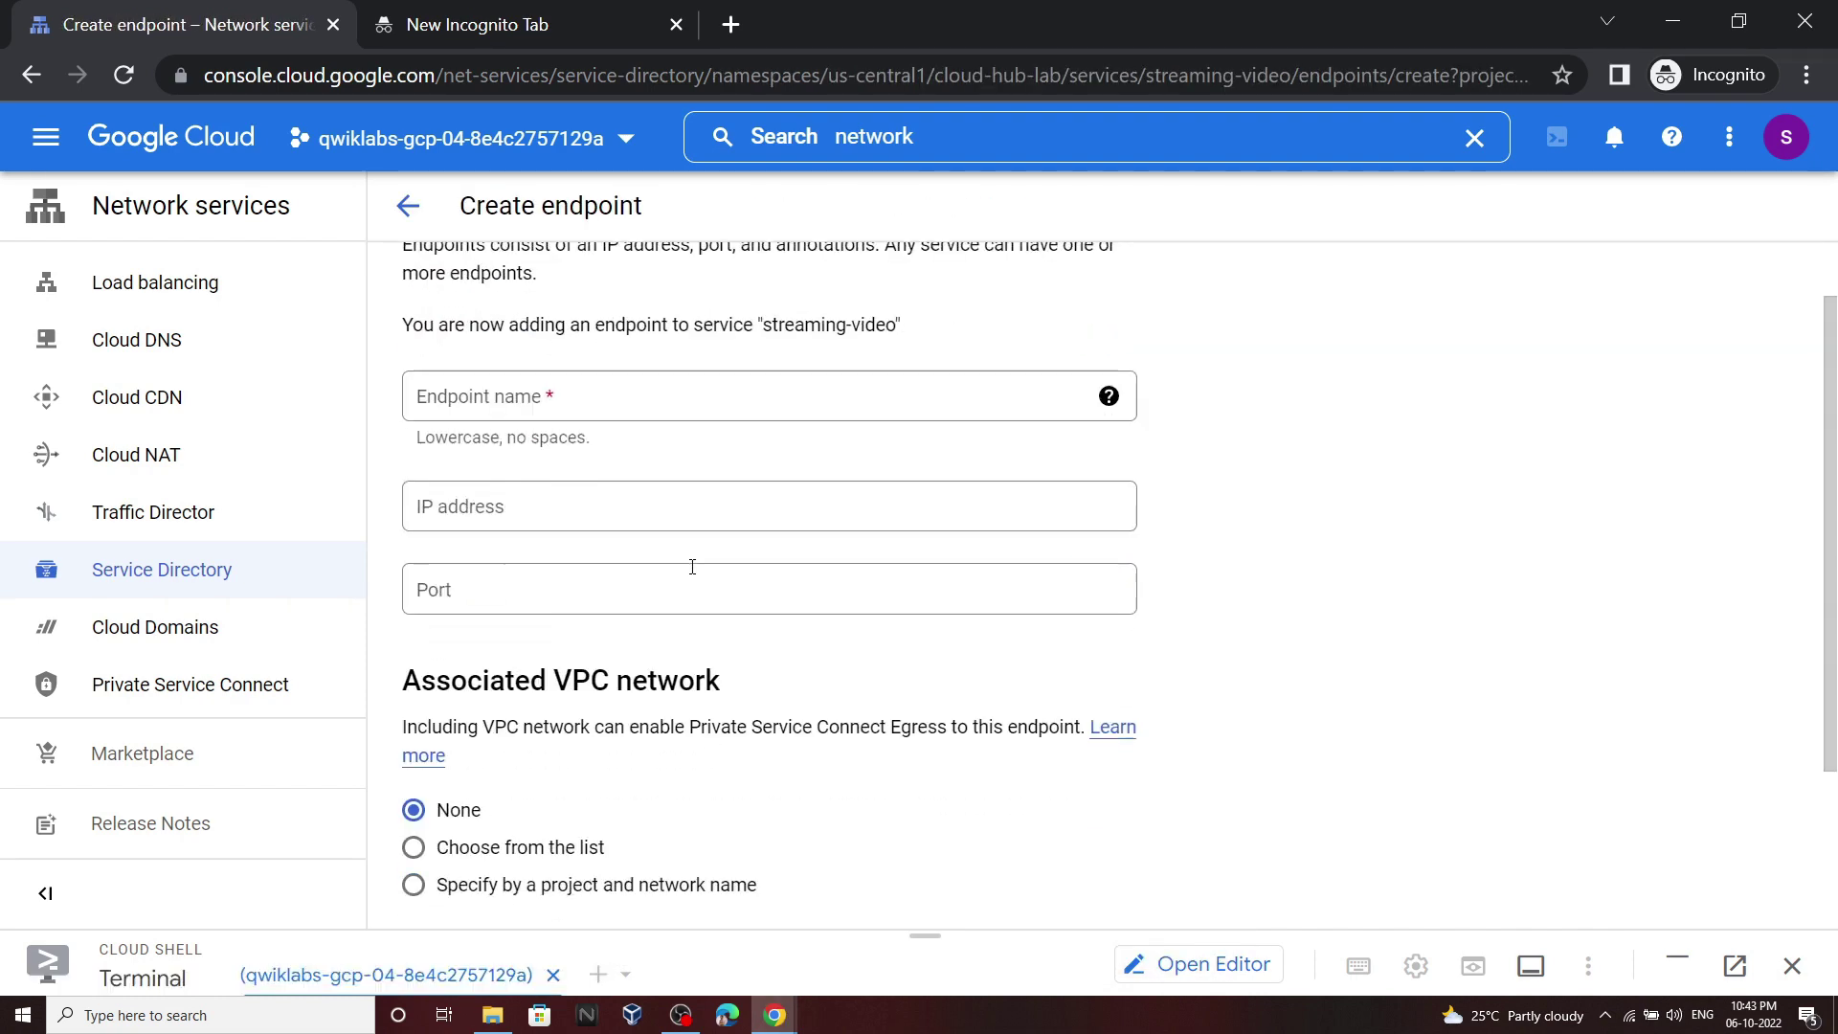
mouse_move(761, 1021)
left_click(699, 933)
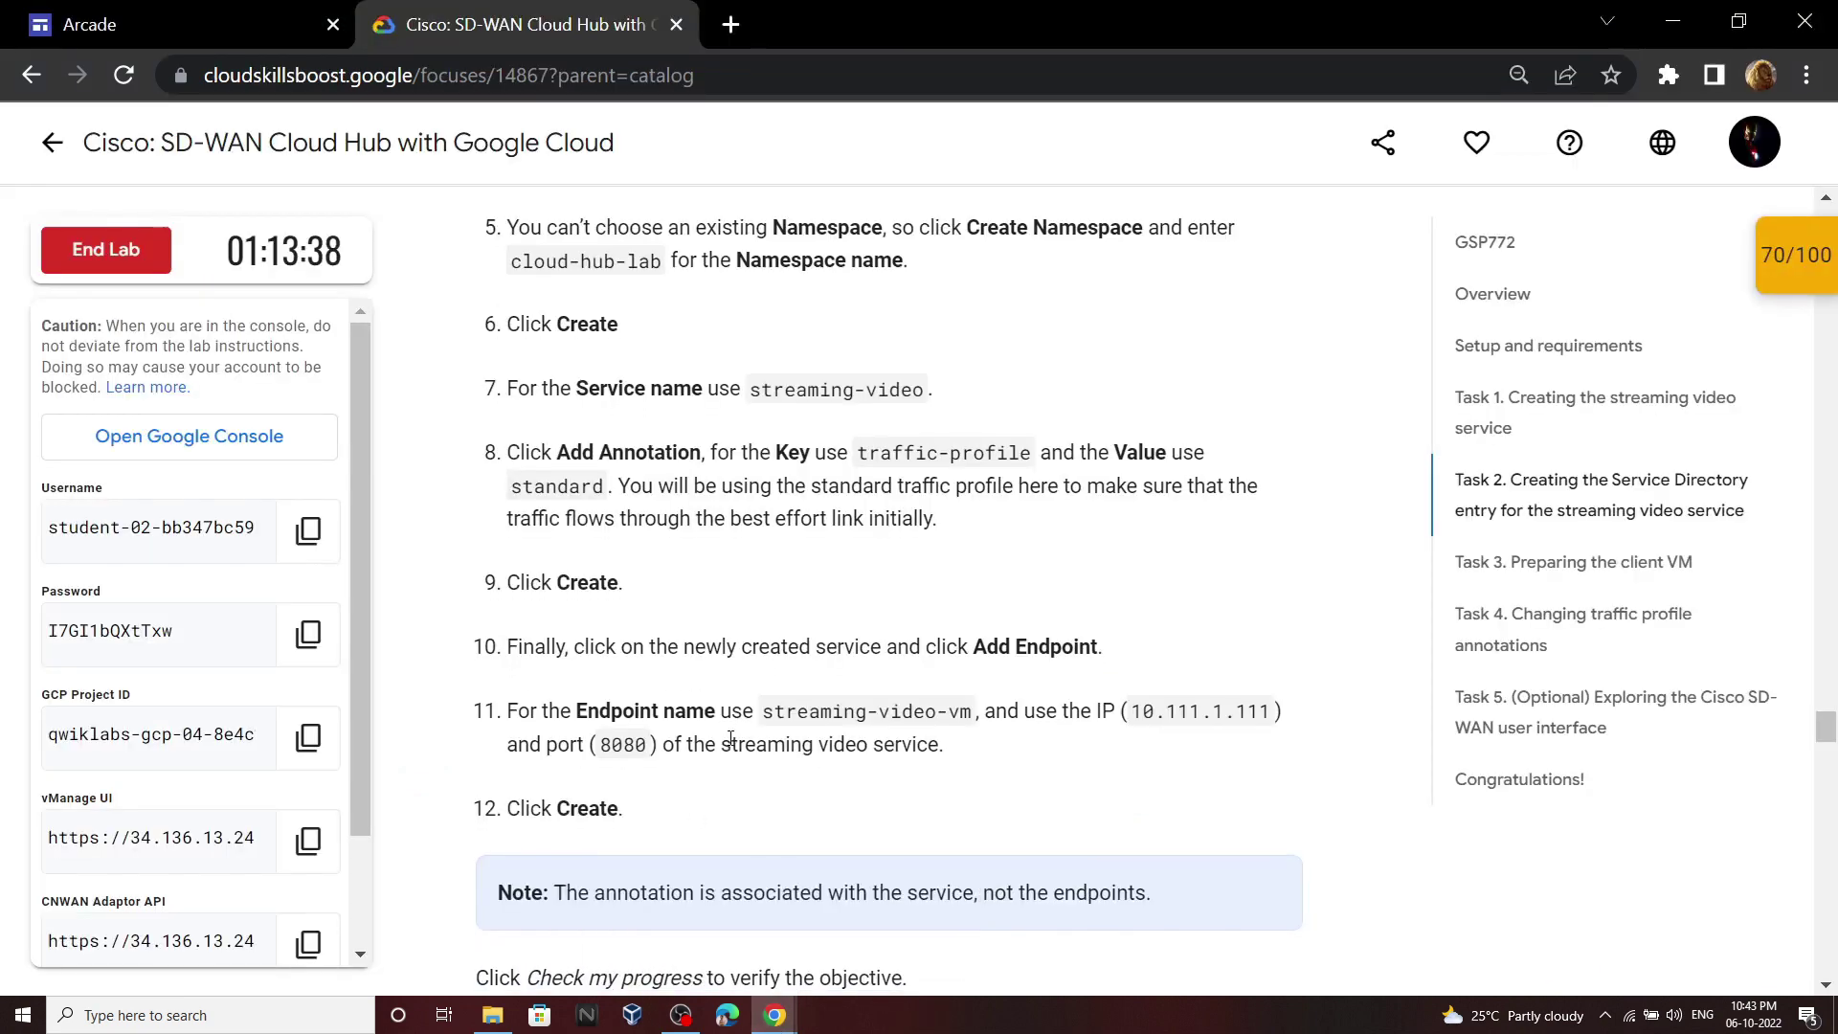
left_click_drag(764, 711, 966, 709)
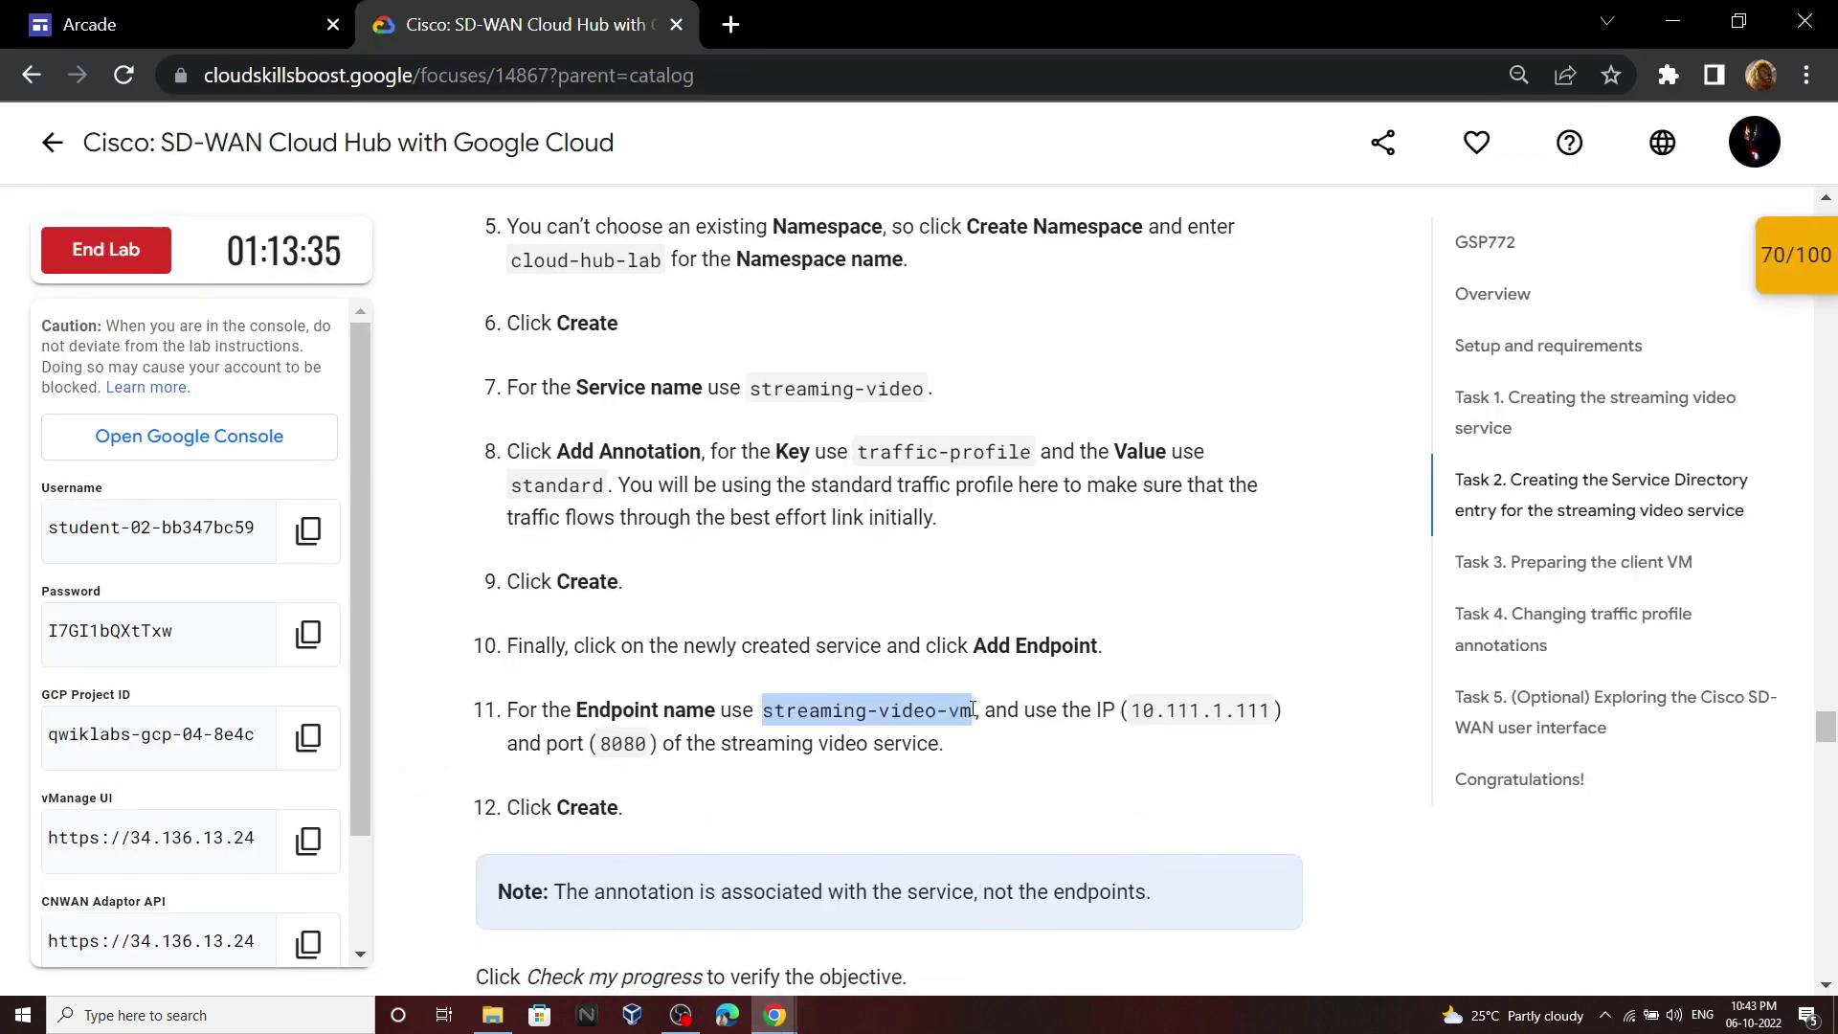
mouse_move(785, 1021)
left_click(919, 933)
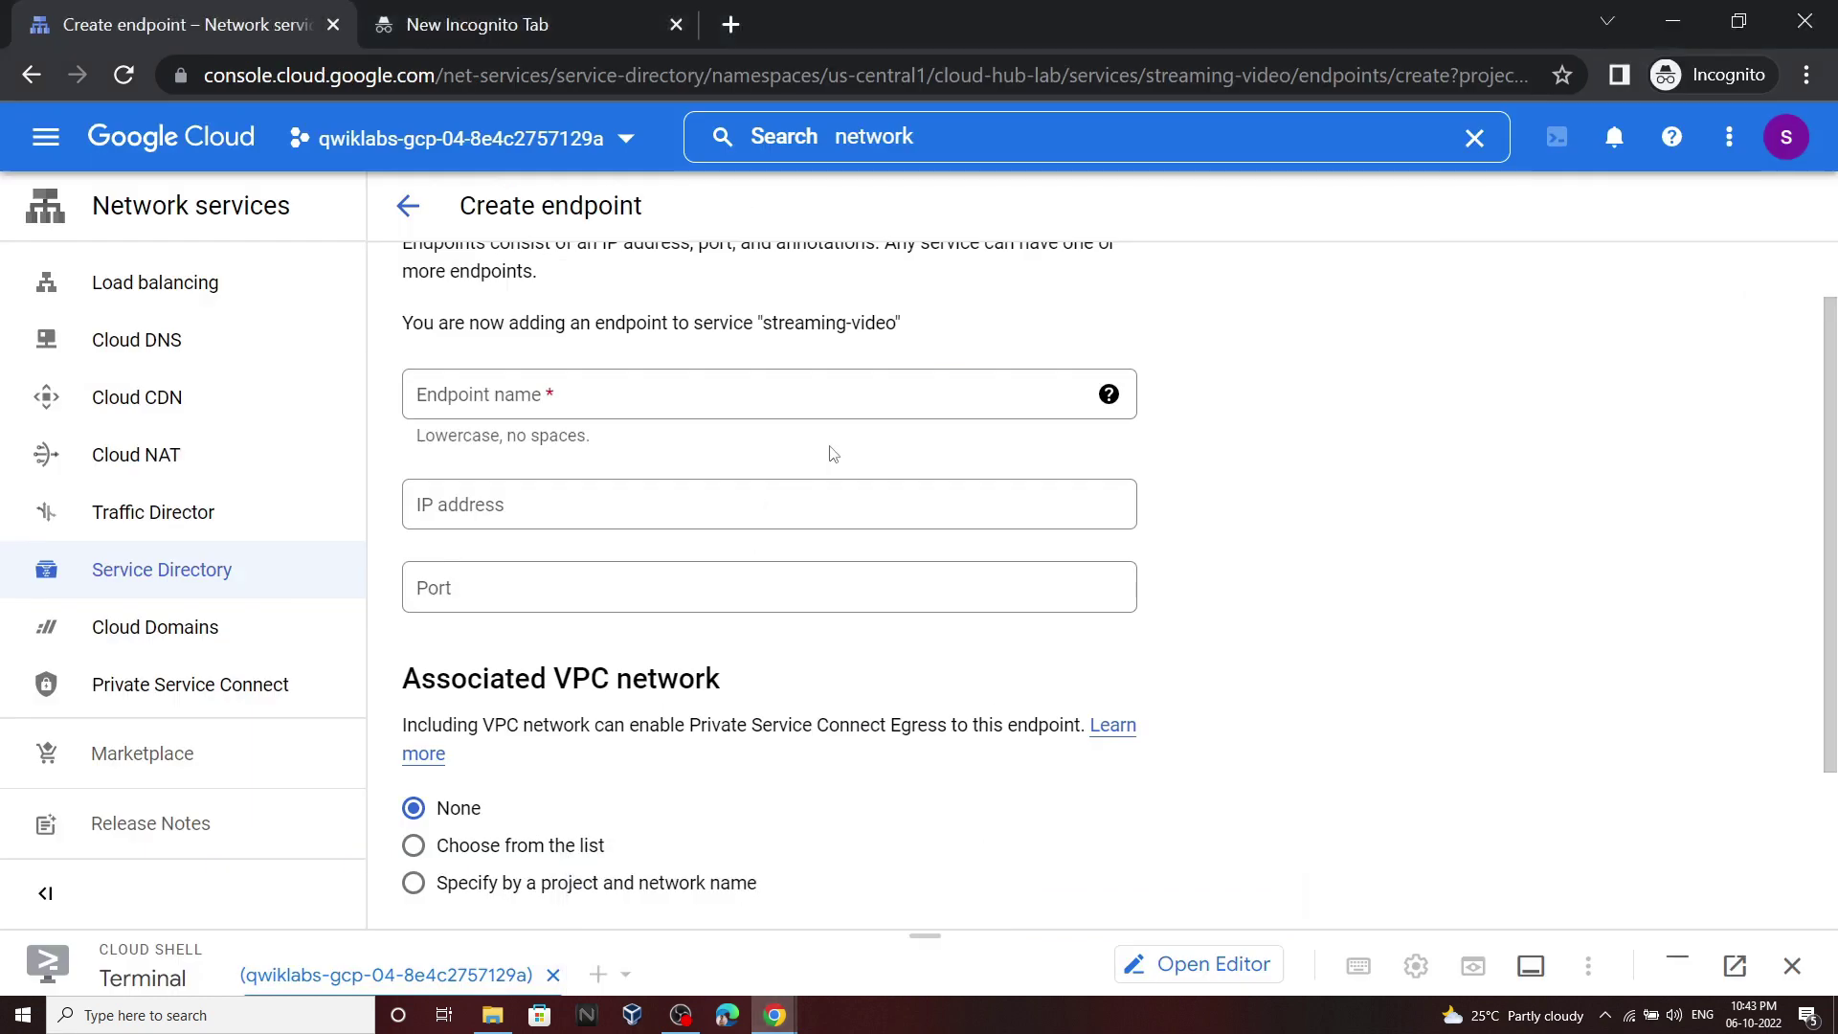
left_click(829, 397)
type("streaming-video-vm")
Set the endpoint's IP address to 10.111.1.111, copied from the lab instructions
left_click(699, 933)
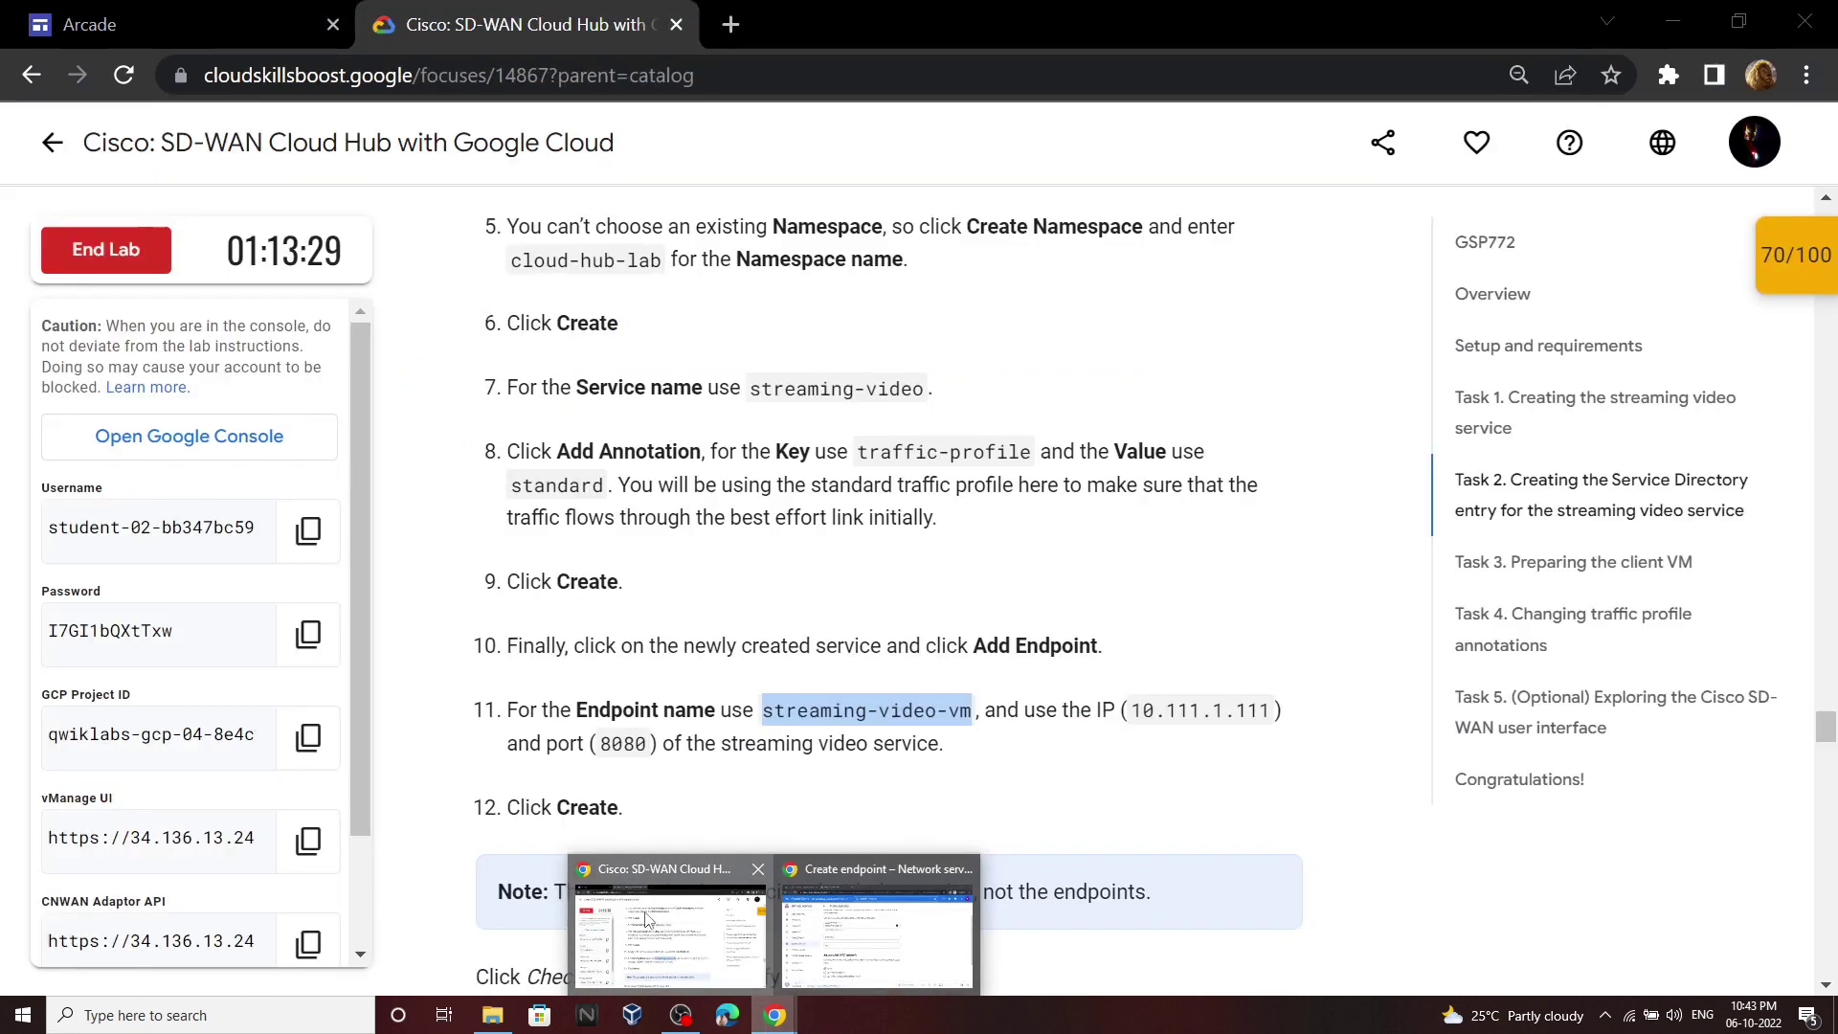
left_click_drag(1131, 720, 1247, 716)
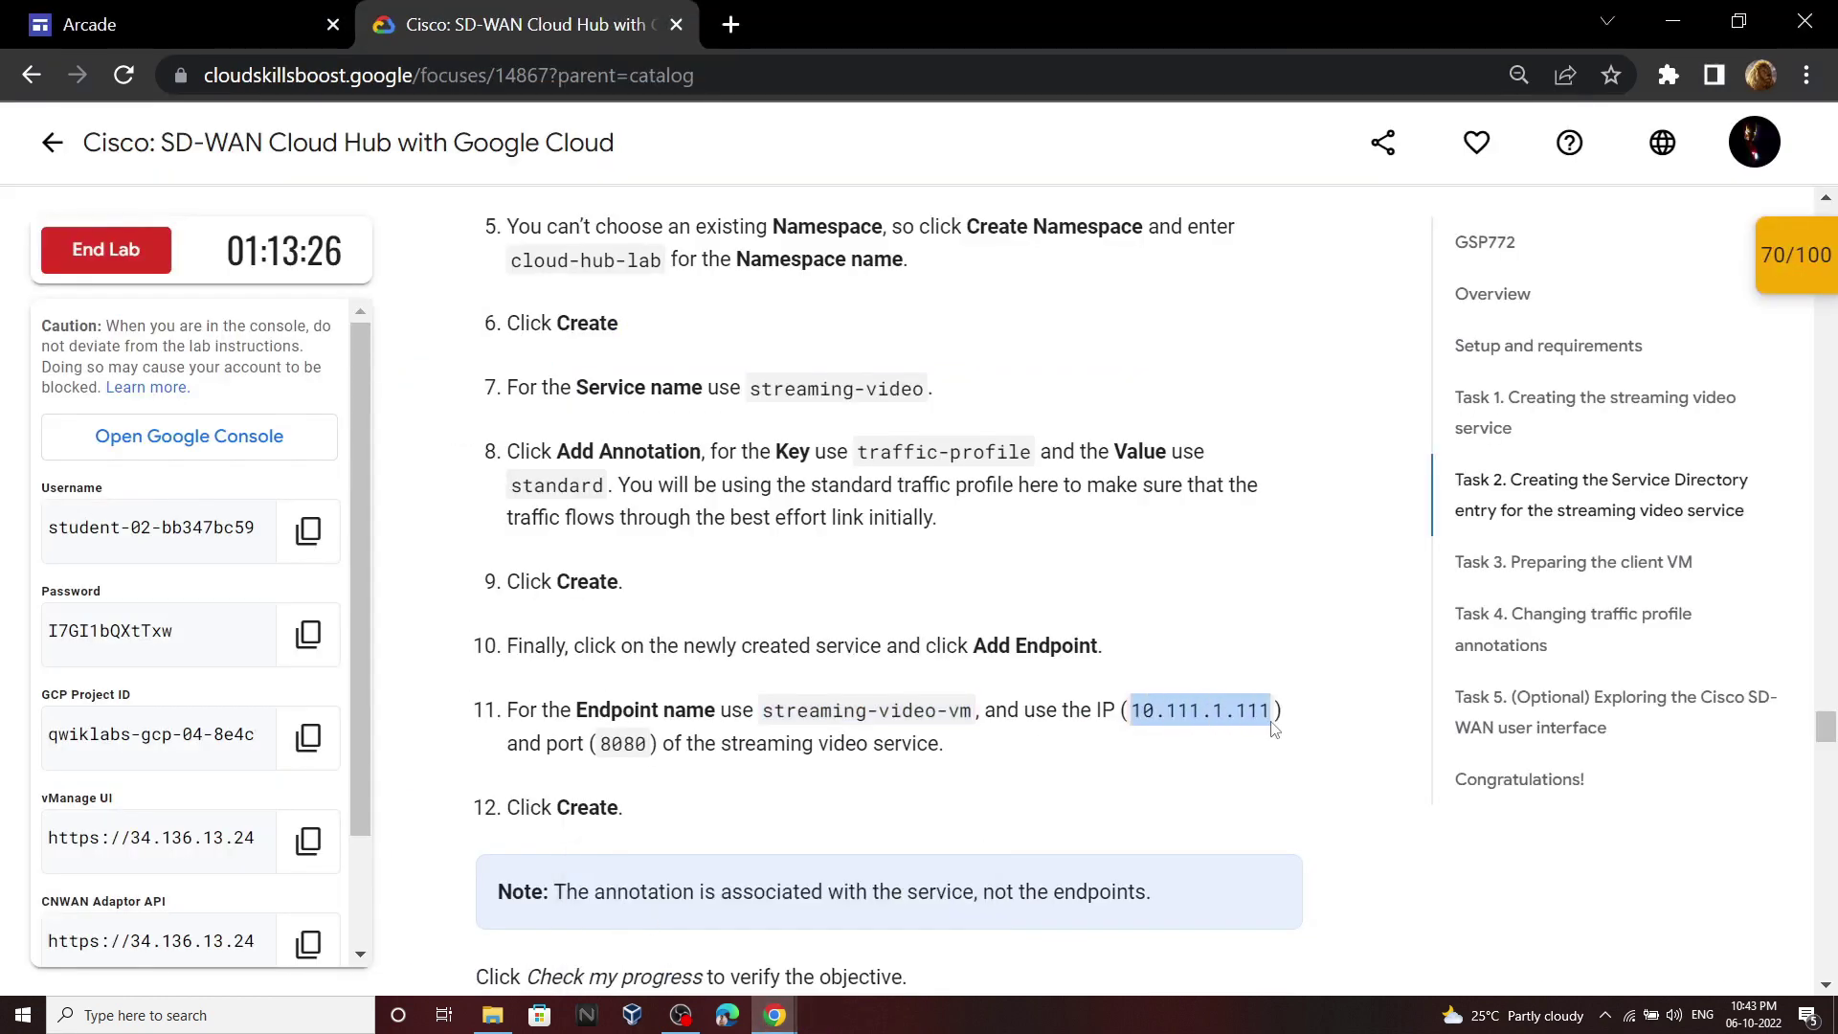
mouse_move(778, 1014)
left_click(919, 933)
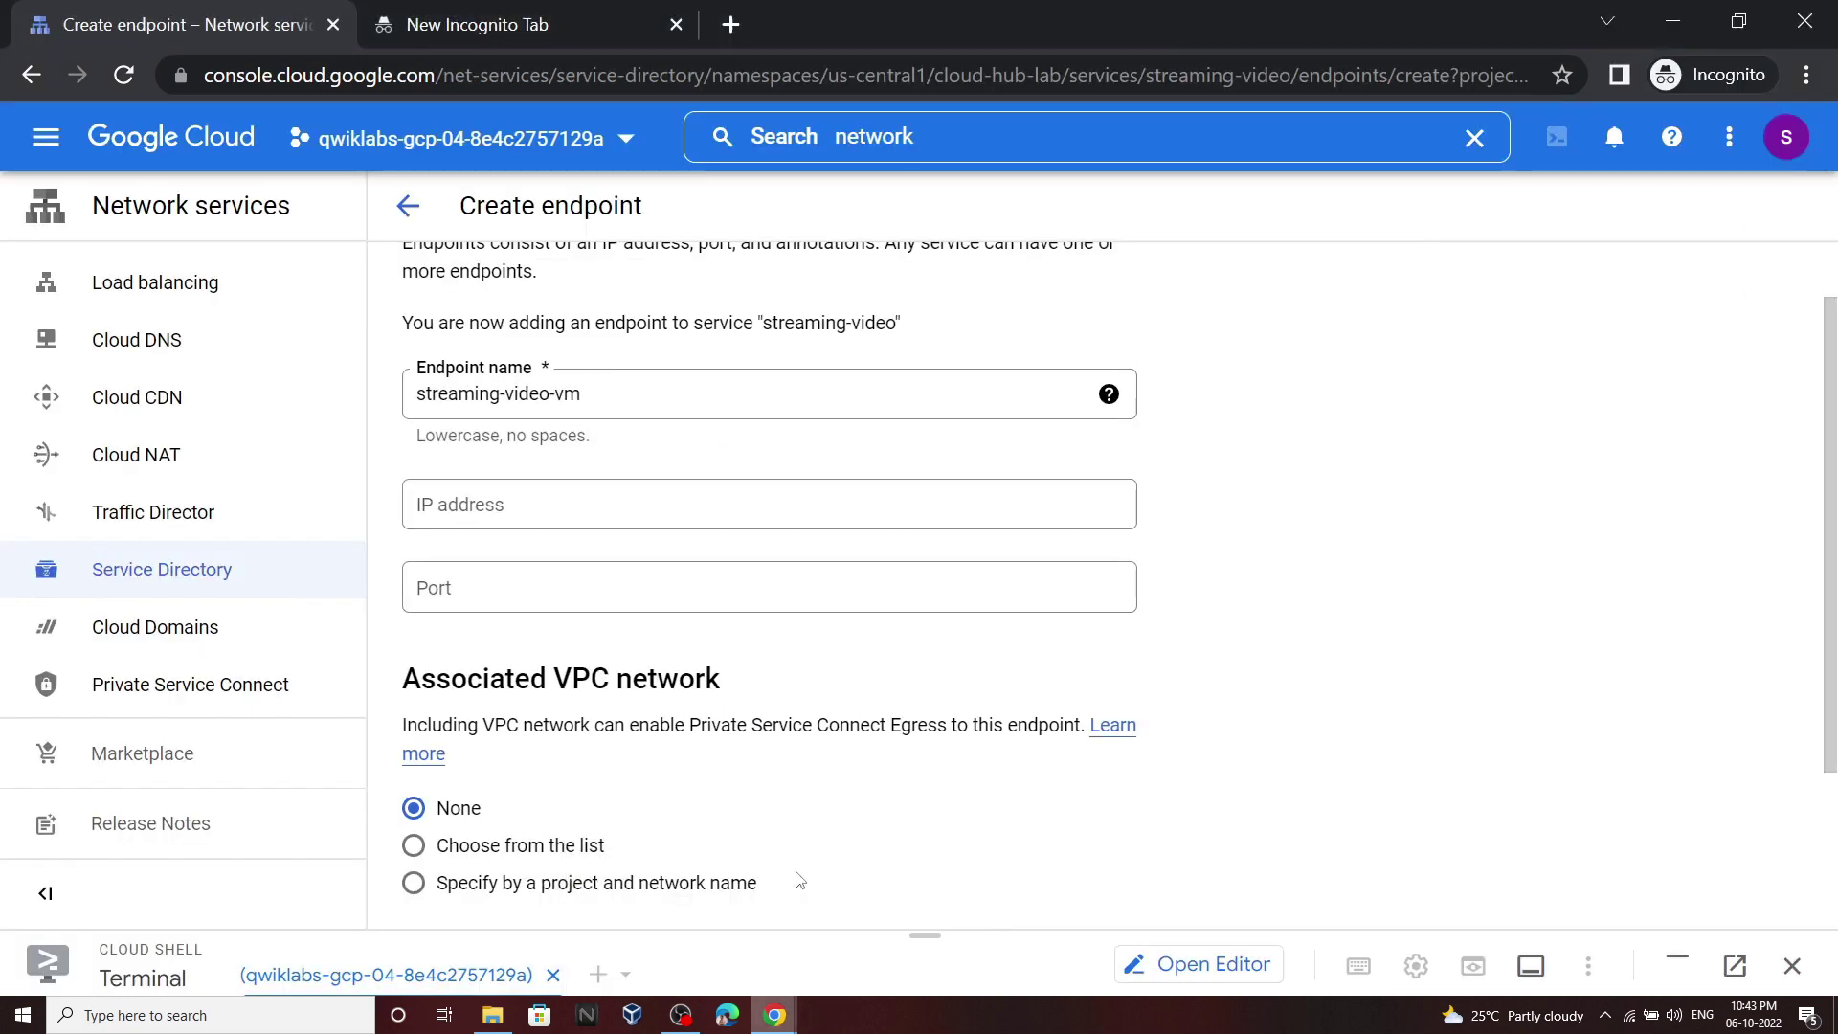
left_click(745, 518)
type("10.111.1.111")
Set the endpoint's port to 8080 and create the endpoint
left_click(696, 586)
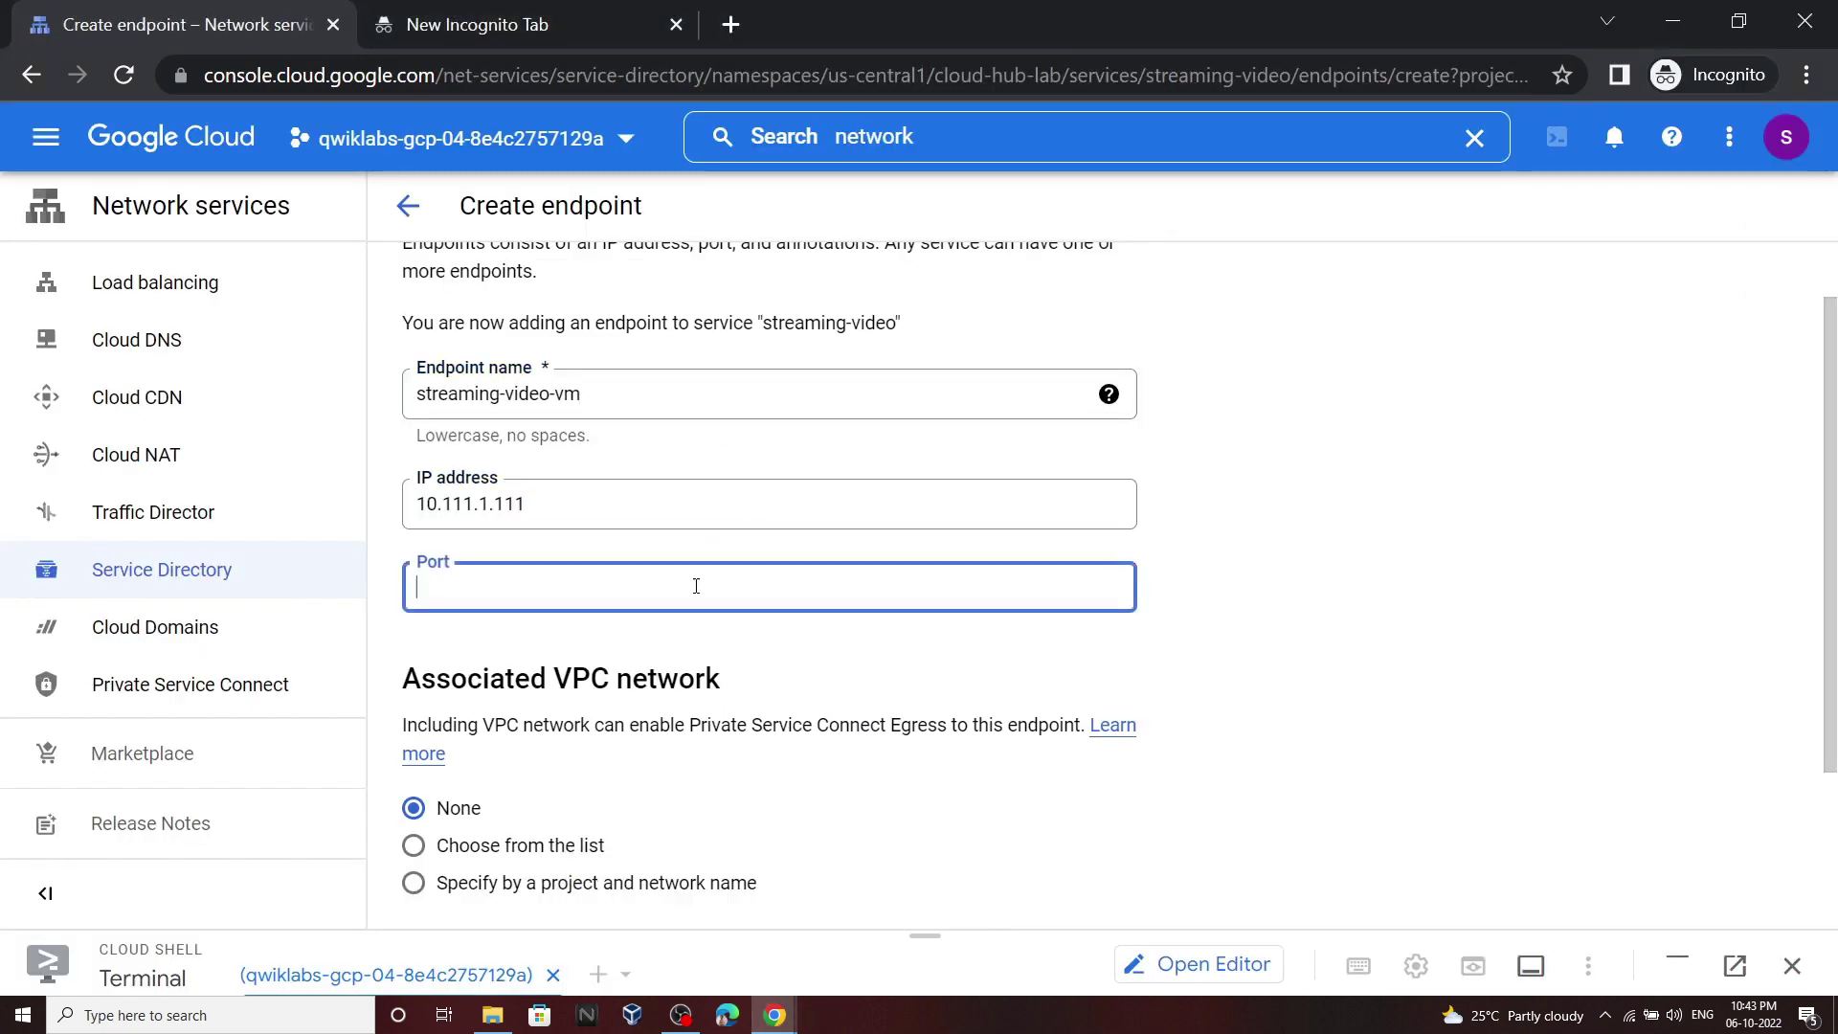
type("8080")
scroll(696, 586, "down", 3)
left_click(451, 872)
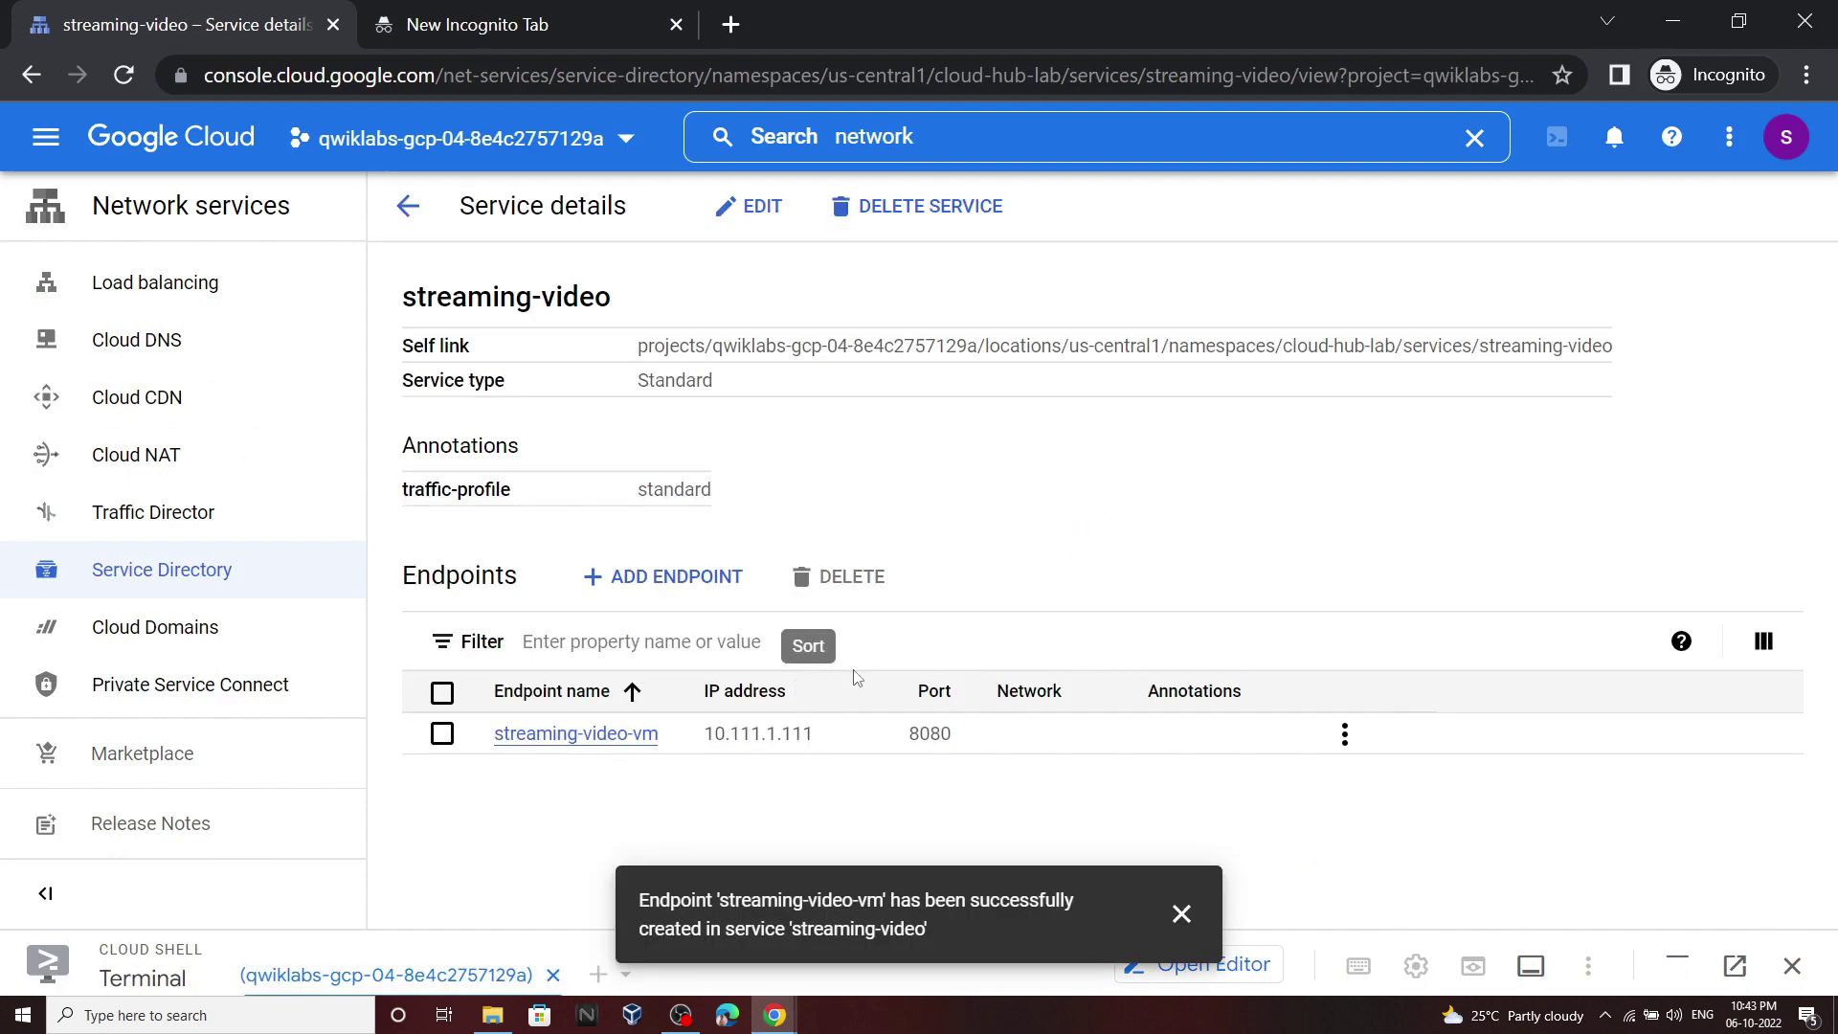
Return to the lab instructions, check progress for Configuring Service Directory namespace, and look over the Task 3 instructions
left_click(880, 924)
scroll(728, 670, "down", 5)
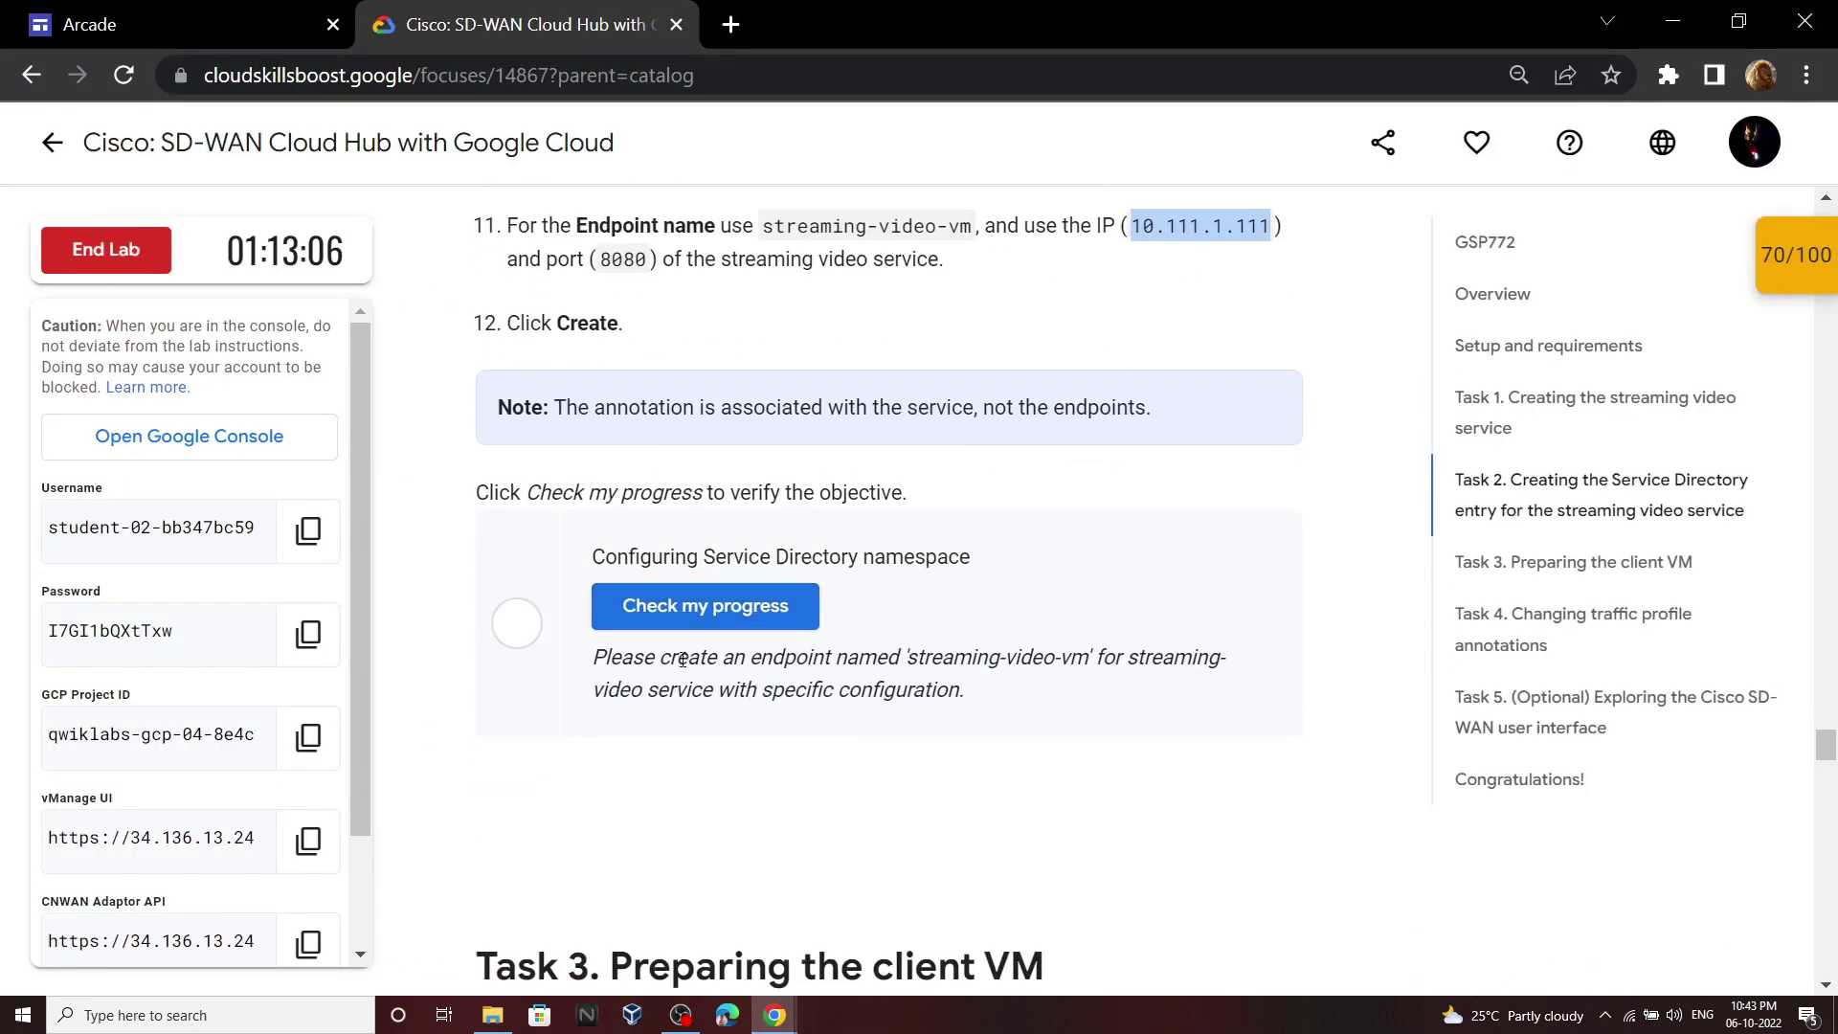
left_click(717, 607)
scroll(719, 613, "down", 1)
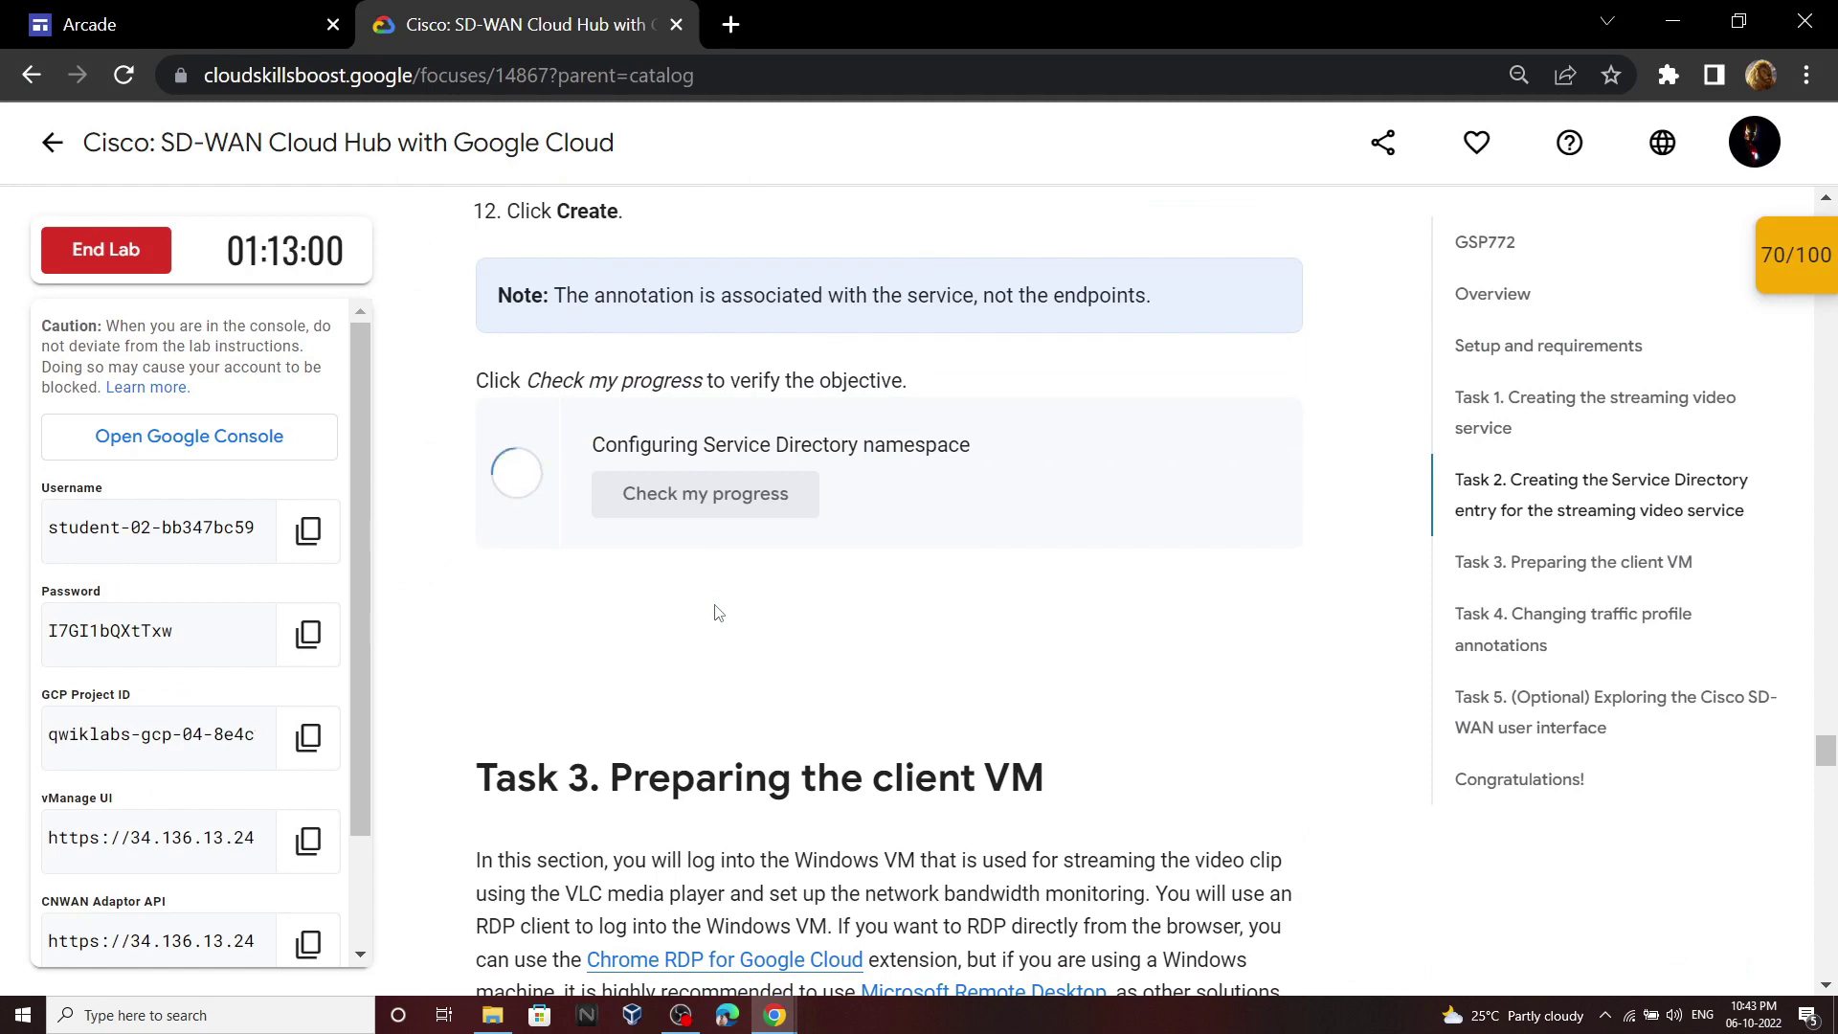
scroll(718, 613, "down", 4)
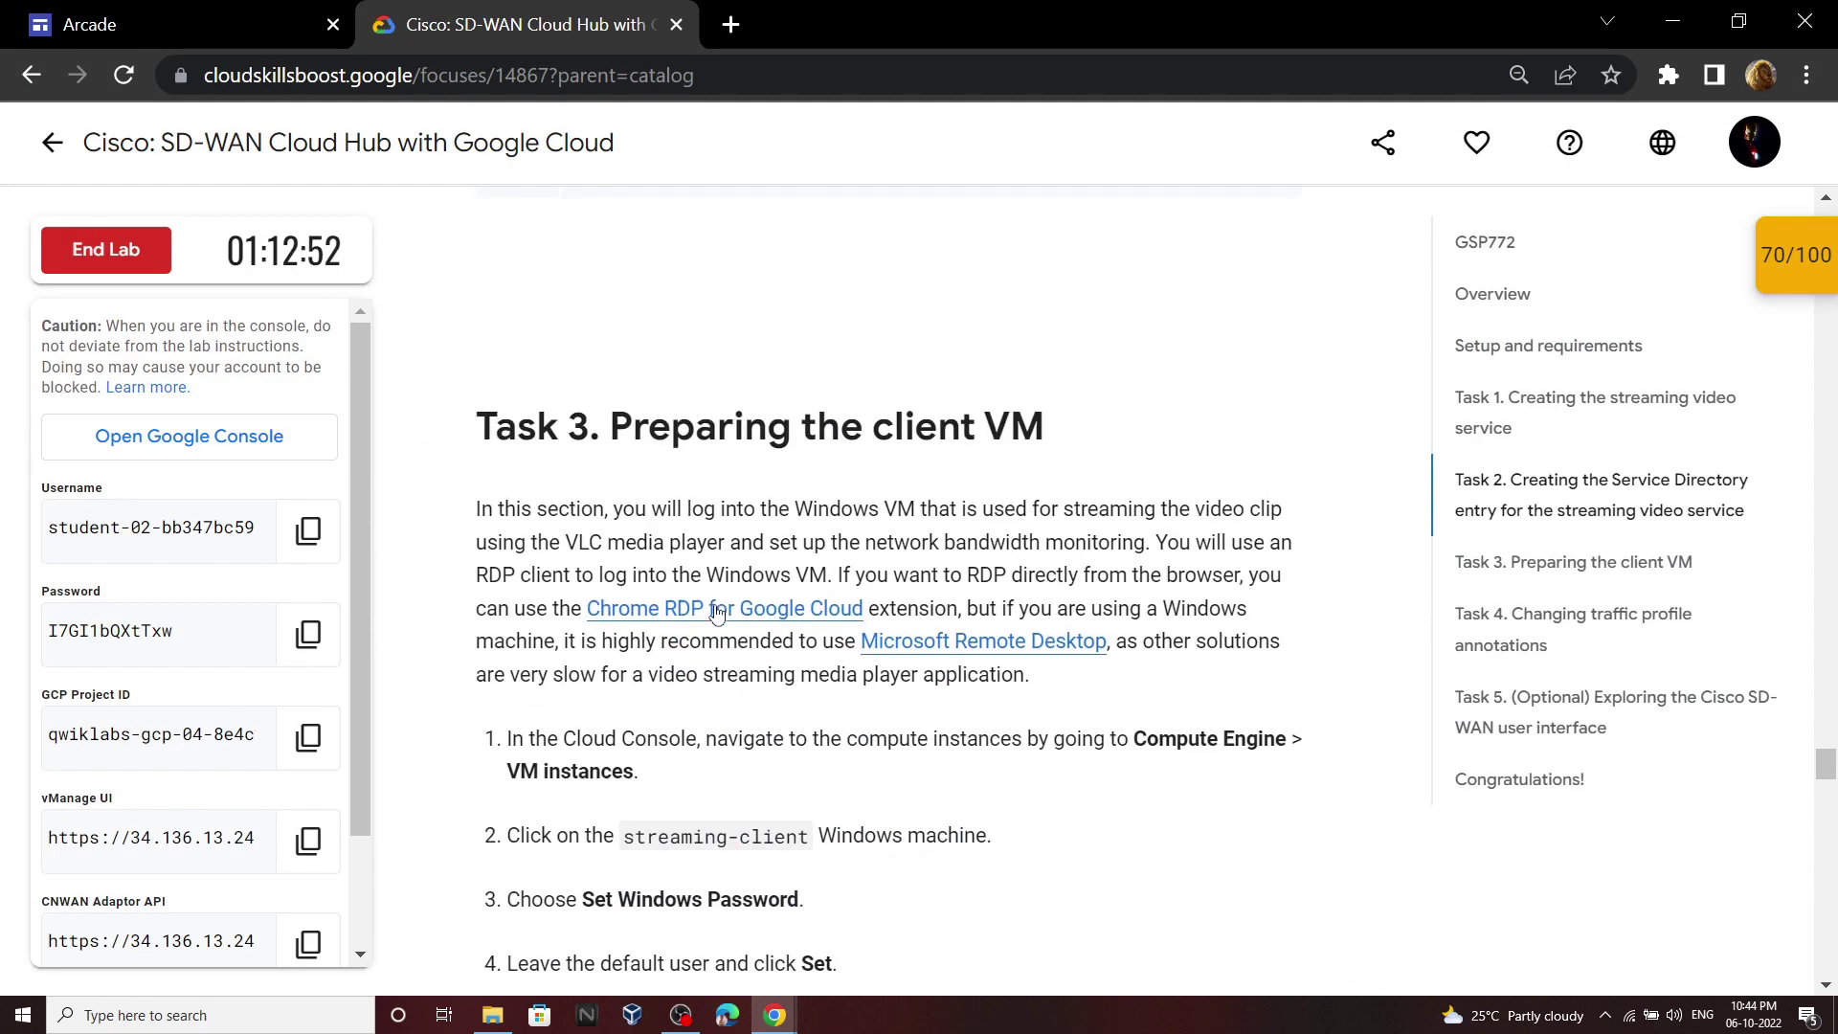
scroll(718, 612, "up", 5)
scroll(718, 613, "down", 6)
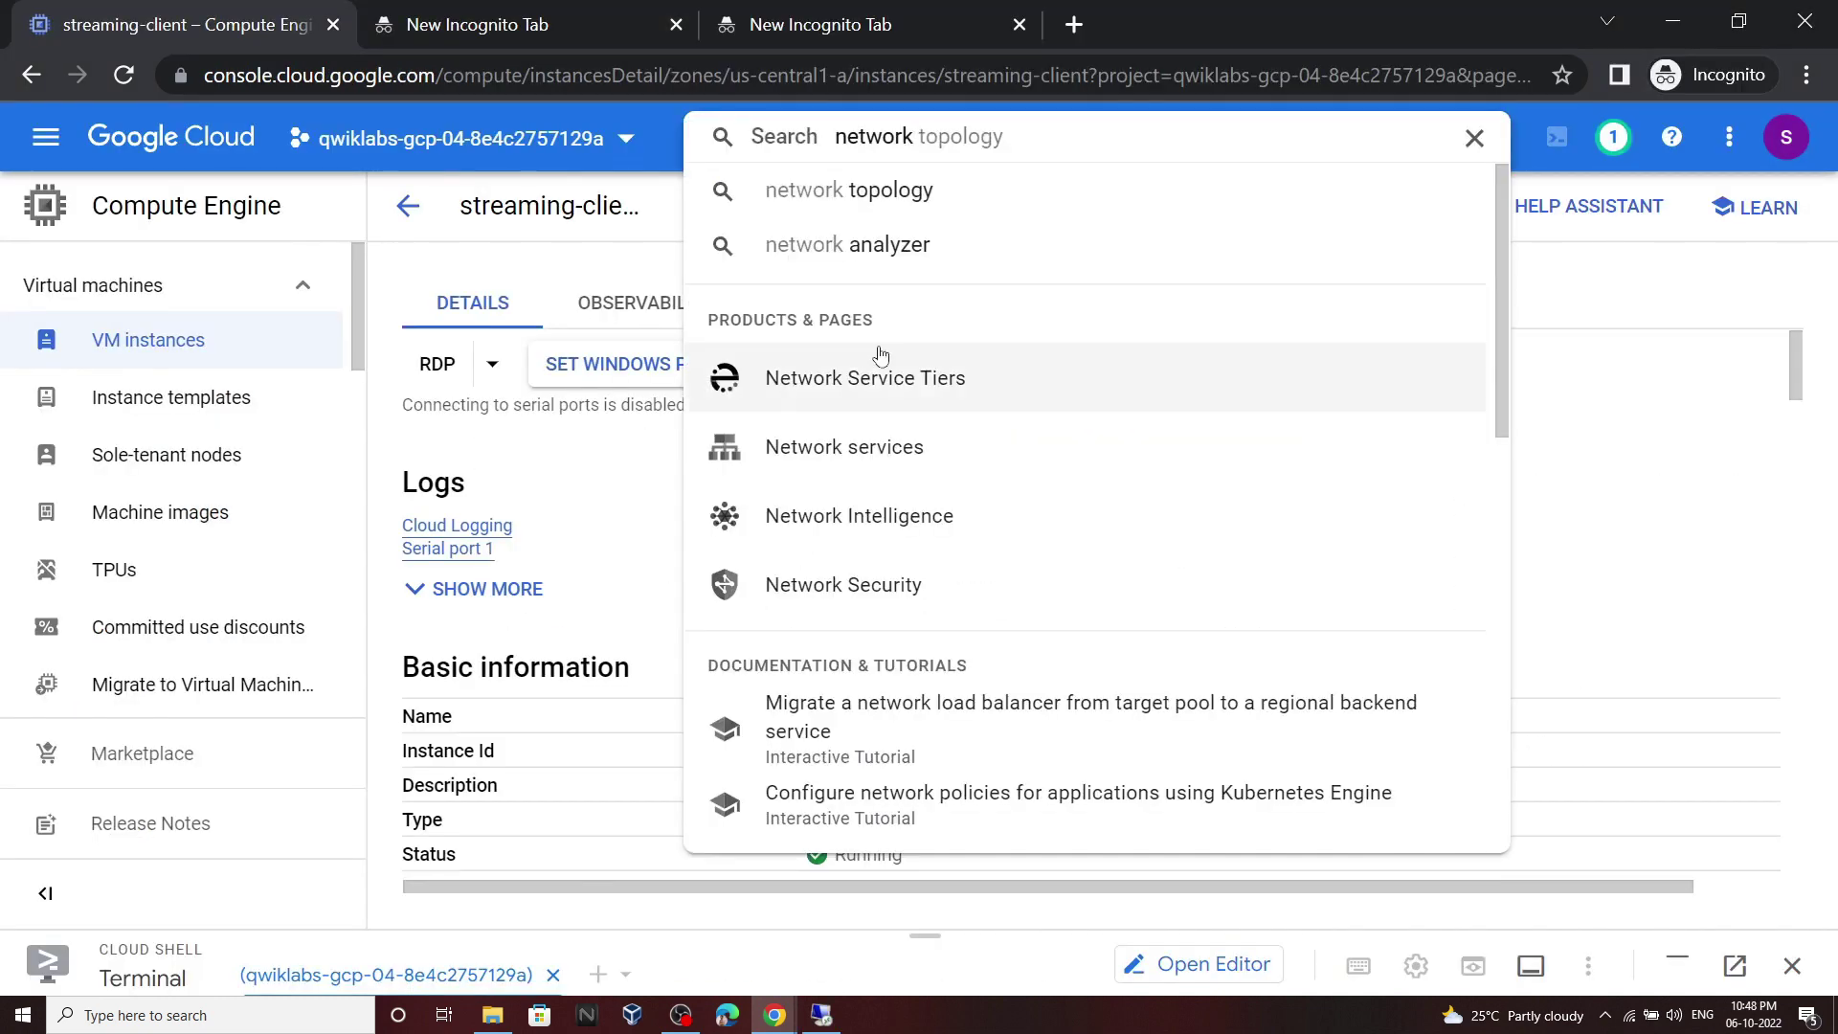
Go to Service Directory in Network services and open the streaming-video service from the cloud-hub-lab namespace
left_click(833, 447)
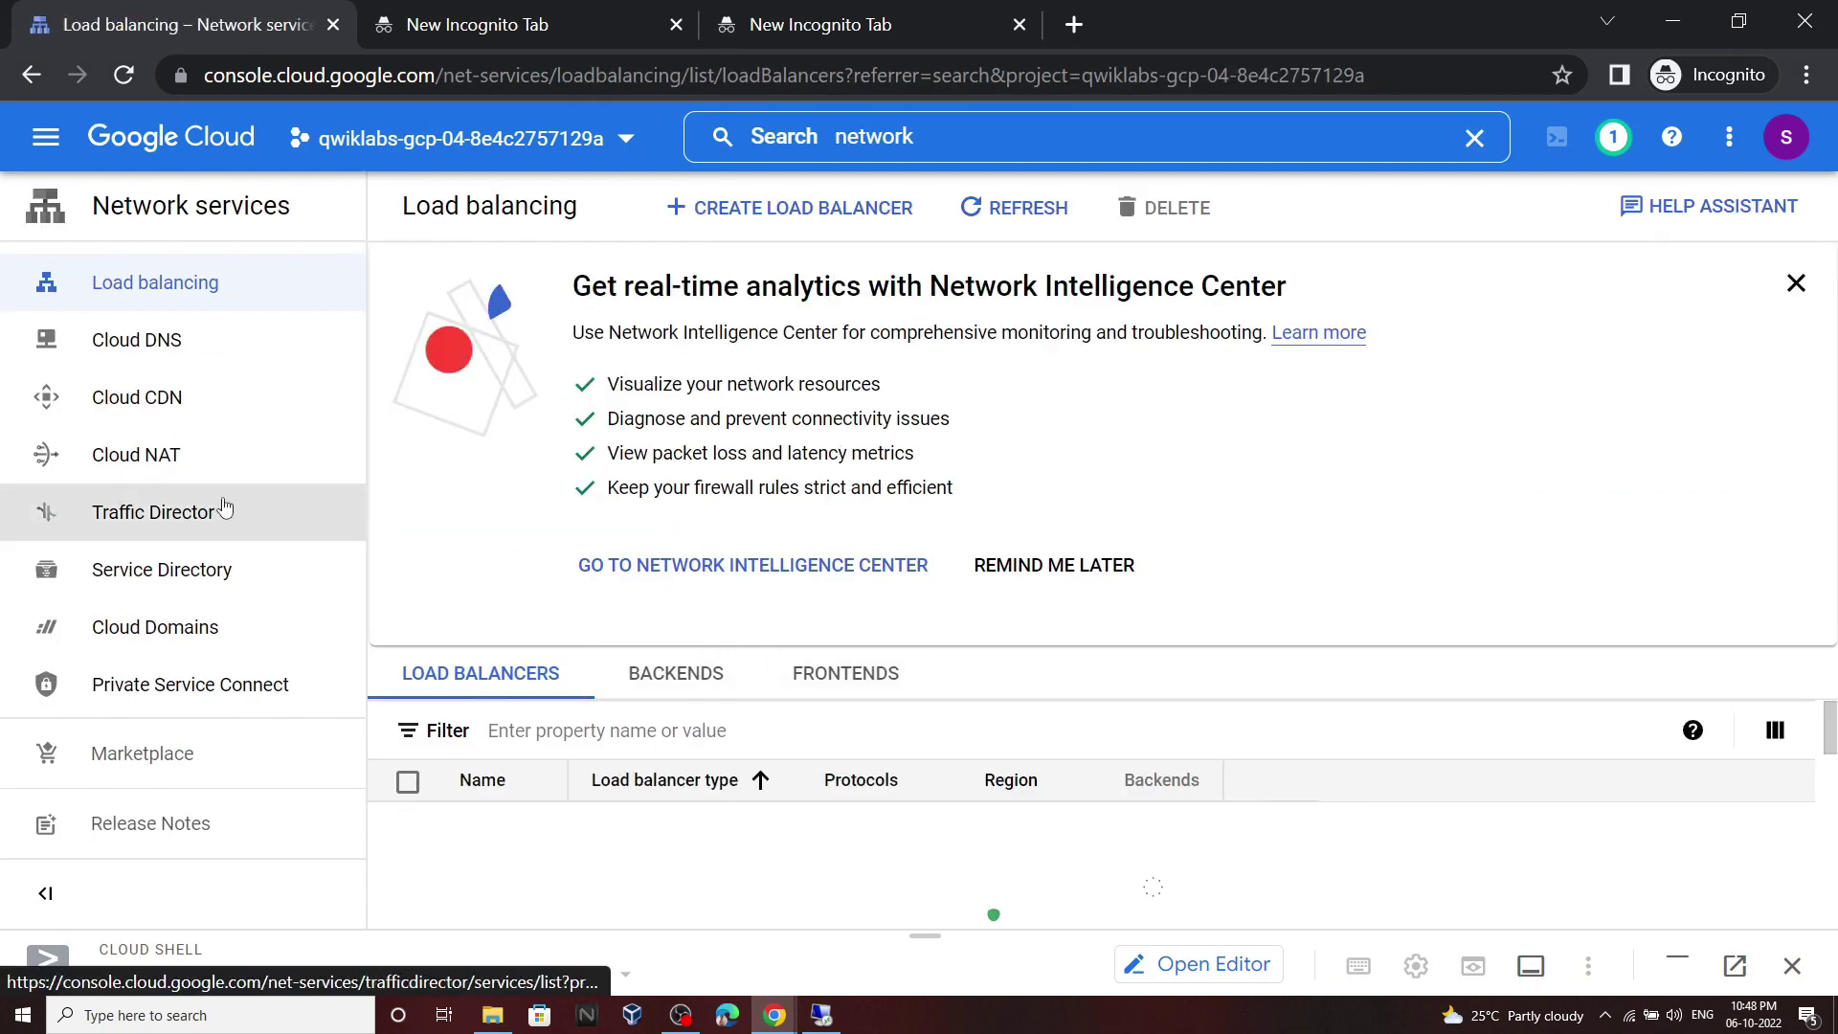
left_click(173, 566)
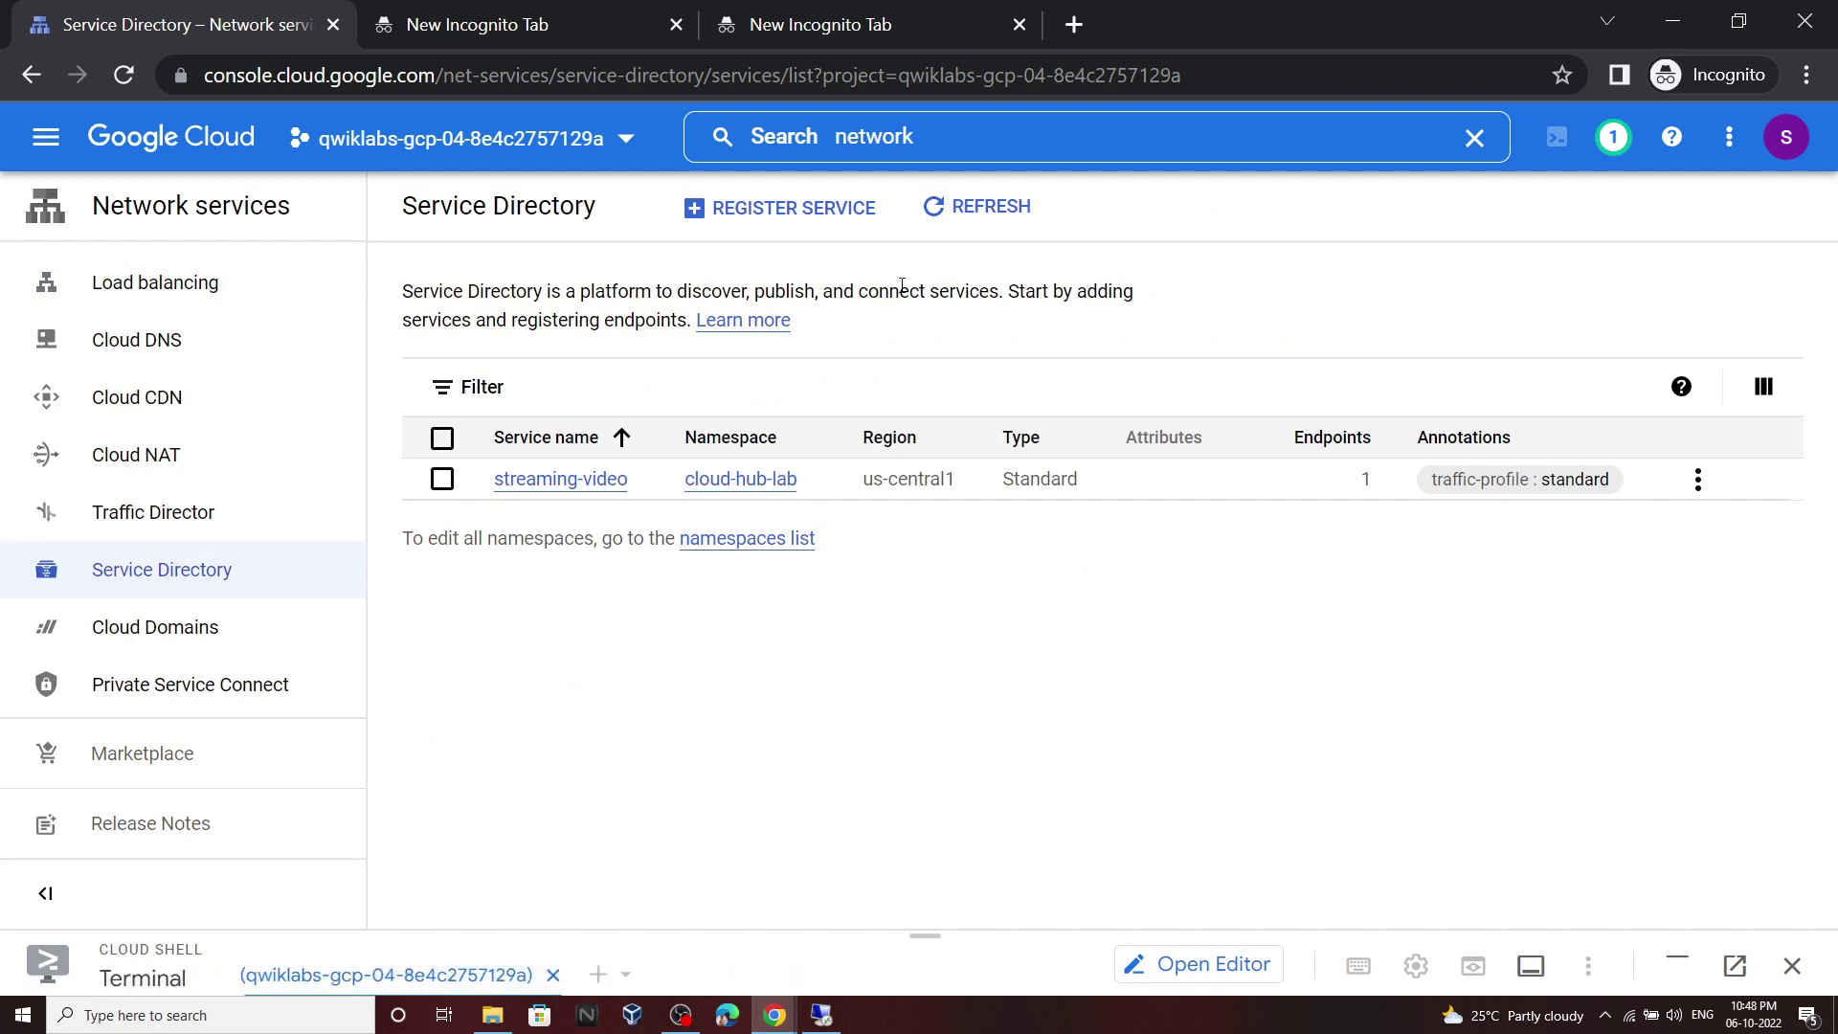
left_click(730, 478)
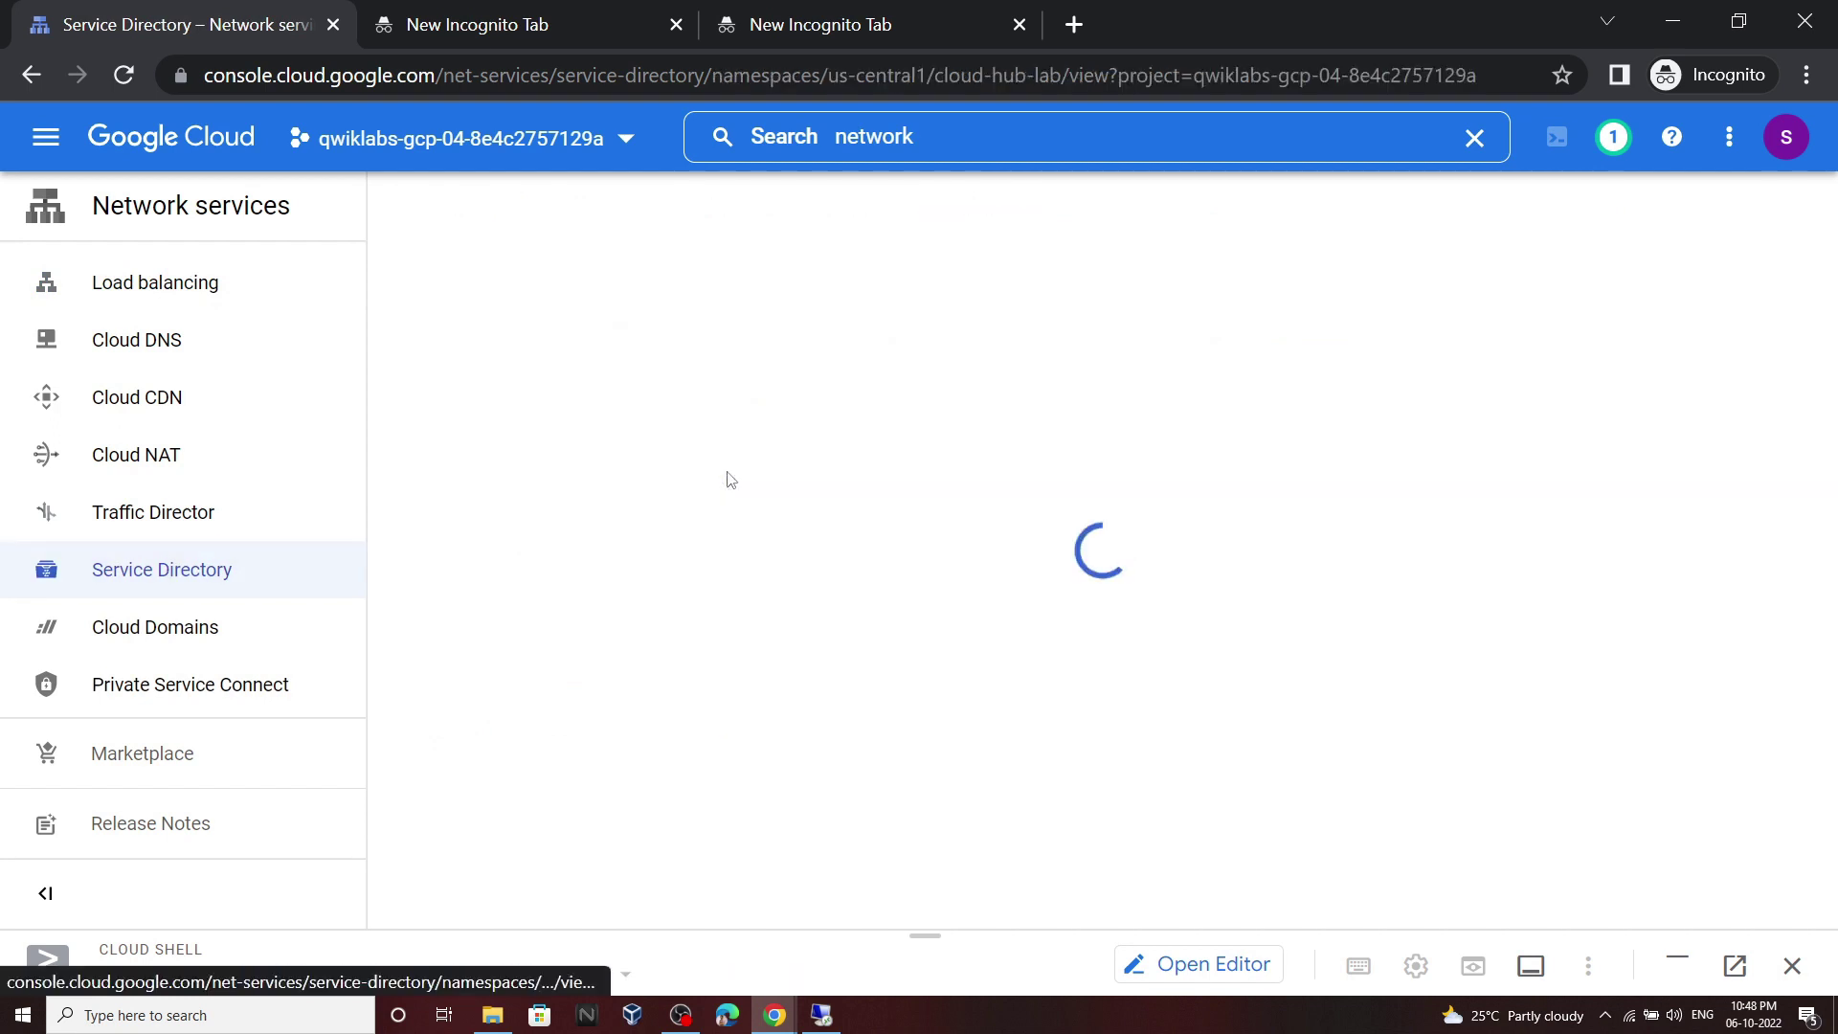
left_click(574, 676)
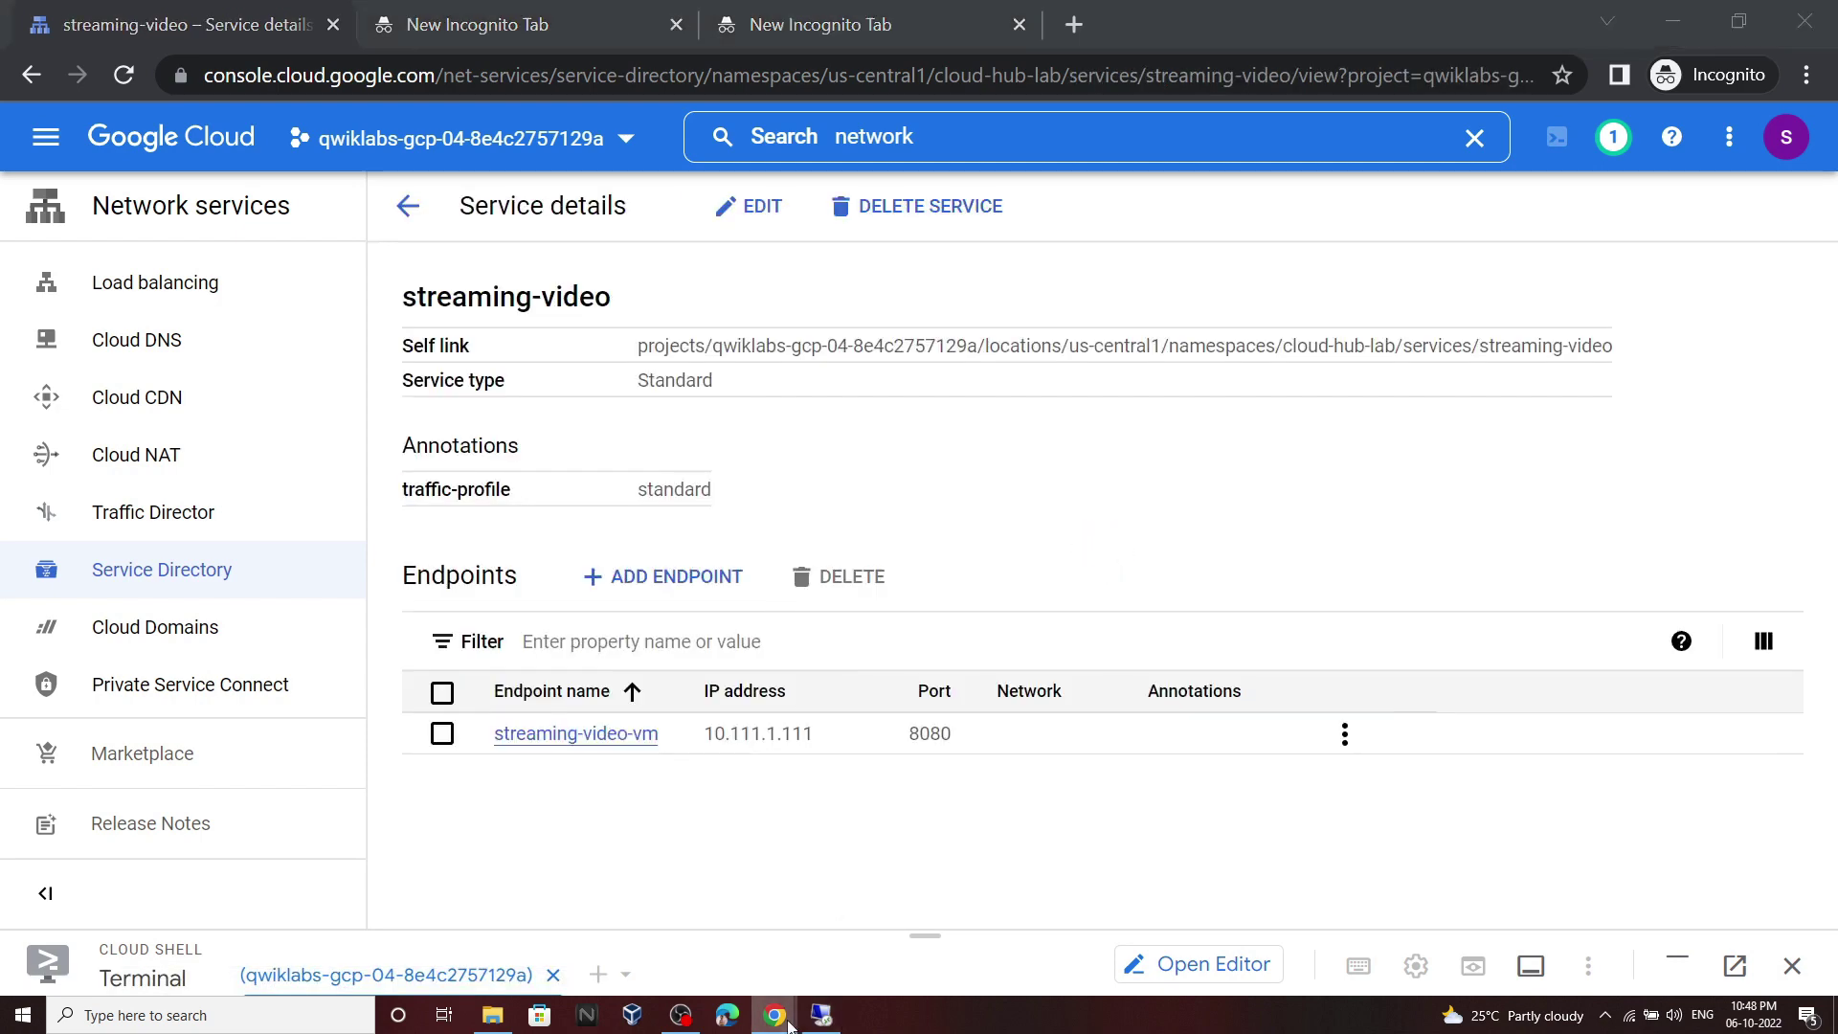
Change the streaming-video service's traffic-profile annotation value to video, as given in the lab instructions, and save the service
left_click(881, 919)
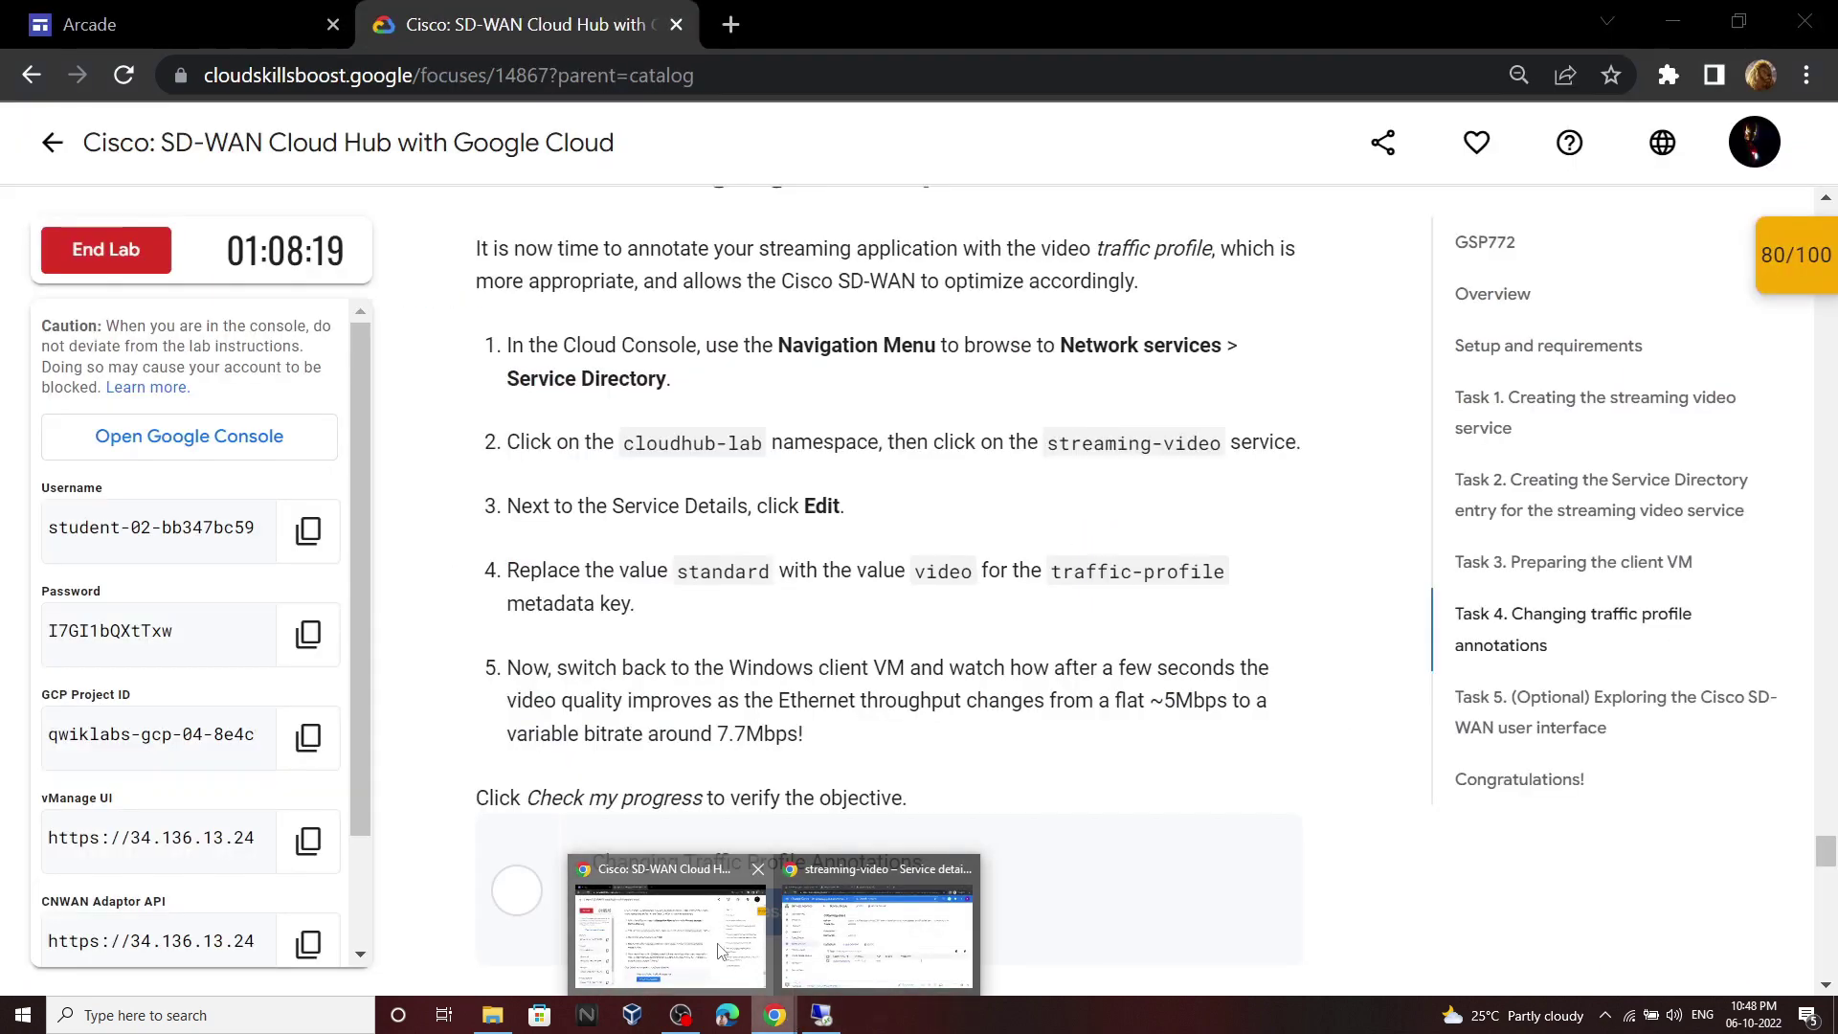
double_click(1066, 439)
scroll(954, 515, "down", 1)
left_click(880, 478)
scroll(809, 476, "down", 1)
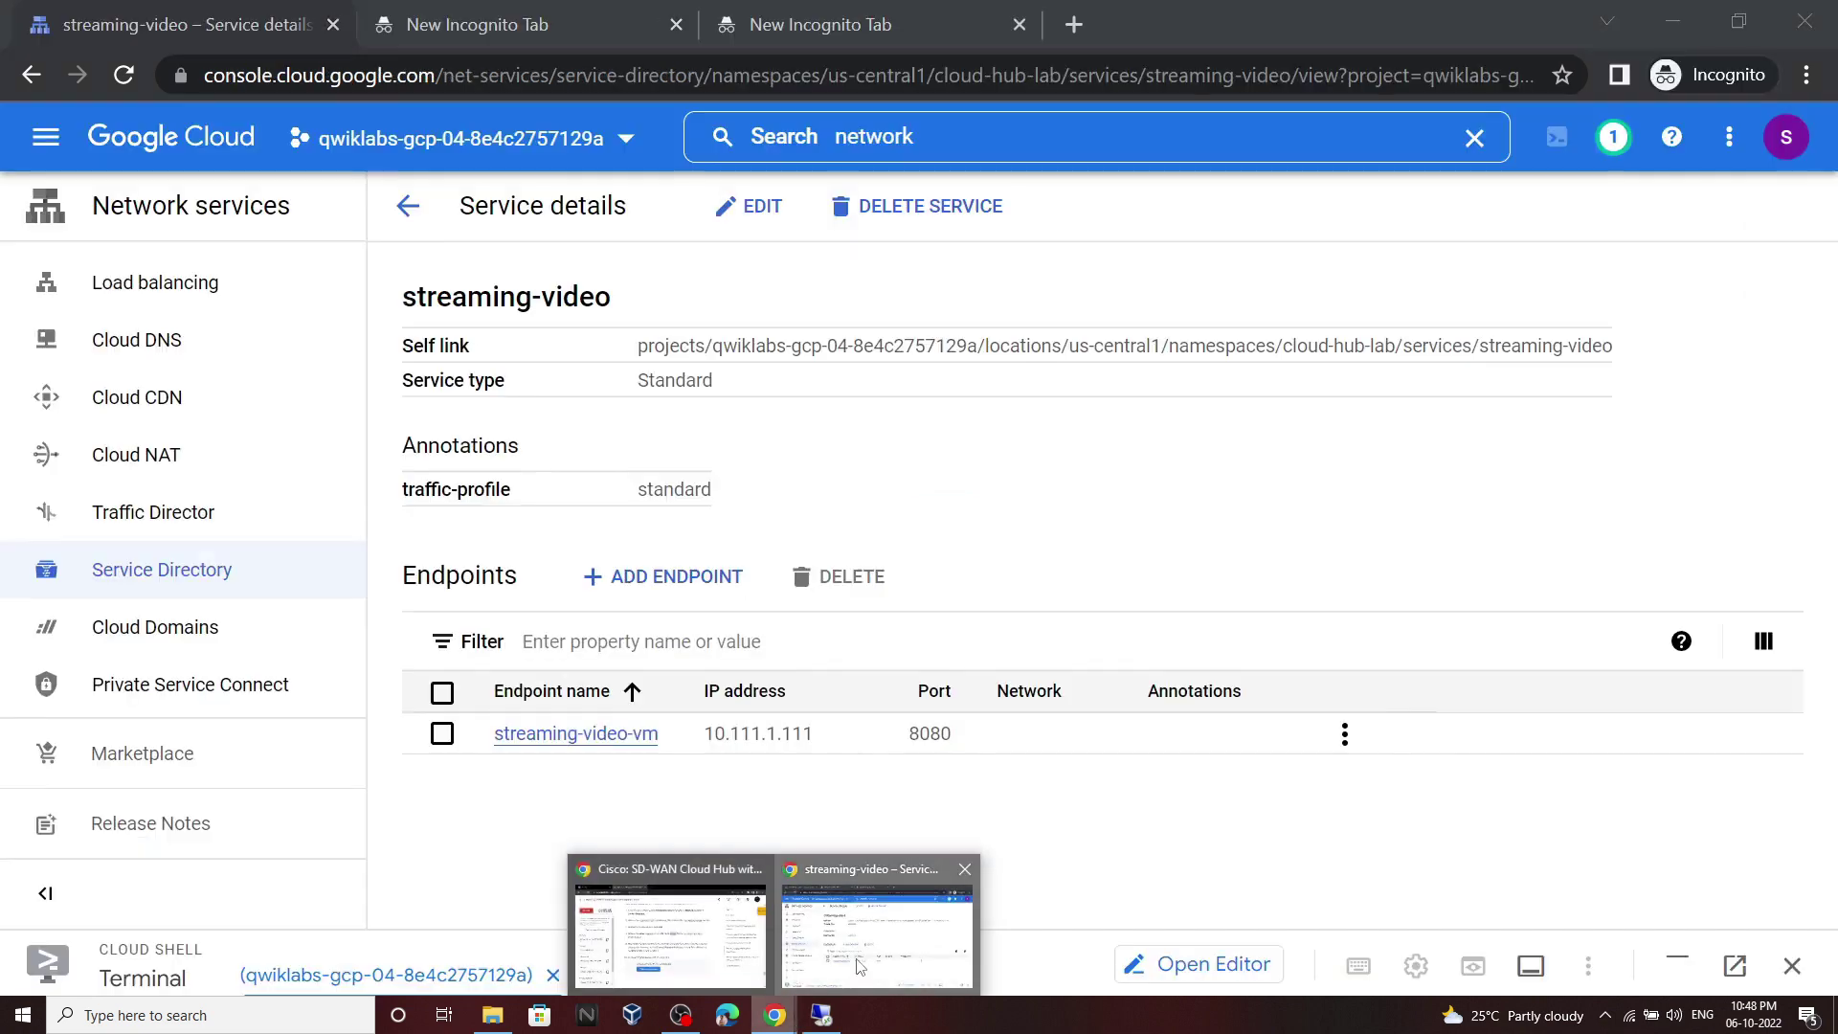
left_click(876, 924)
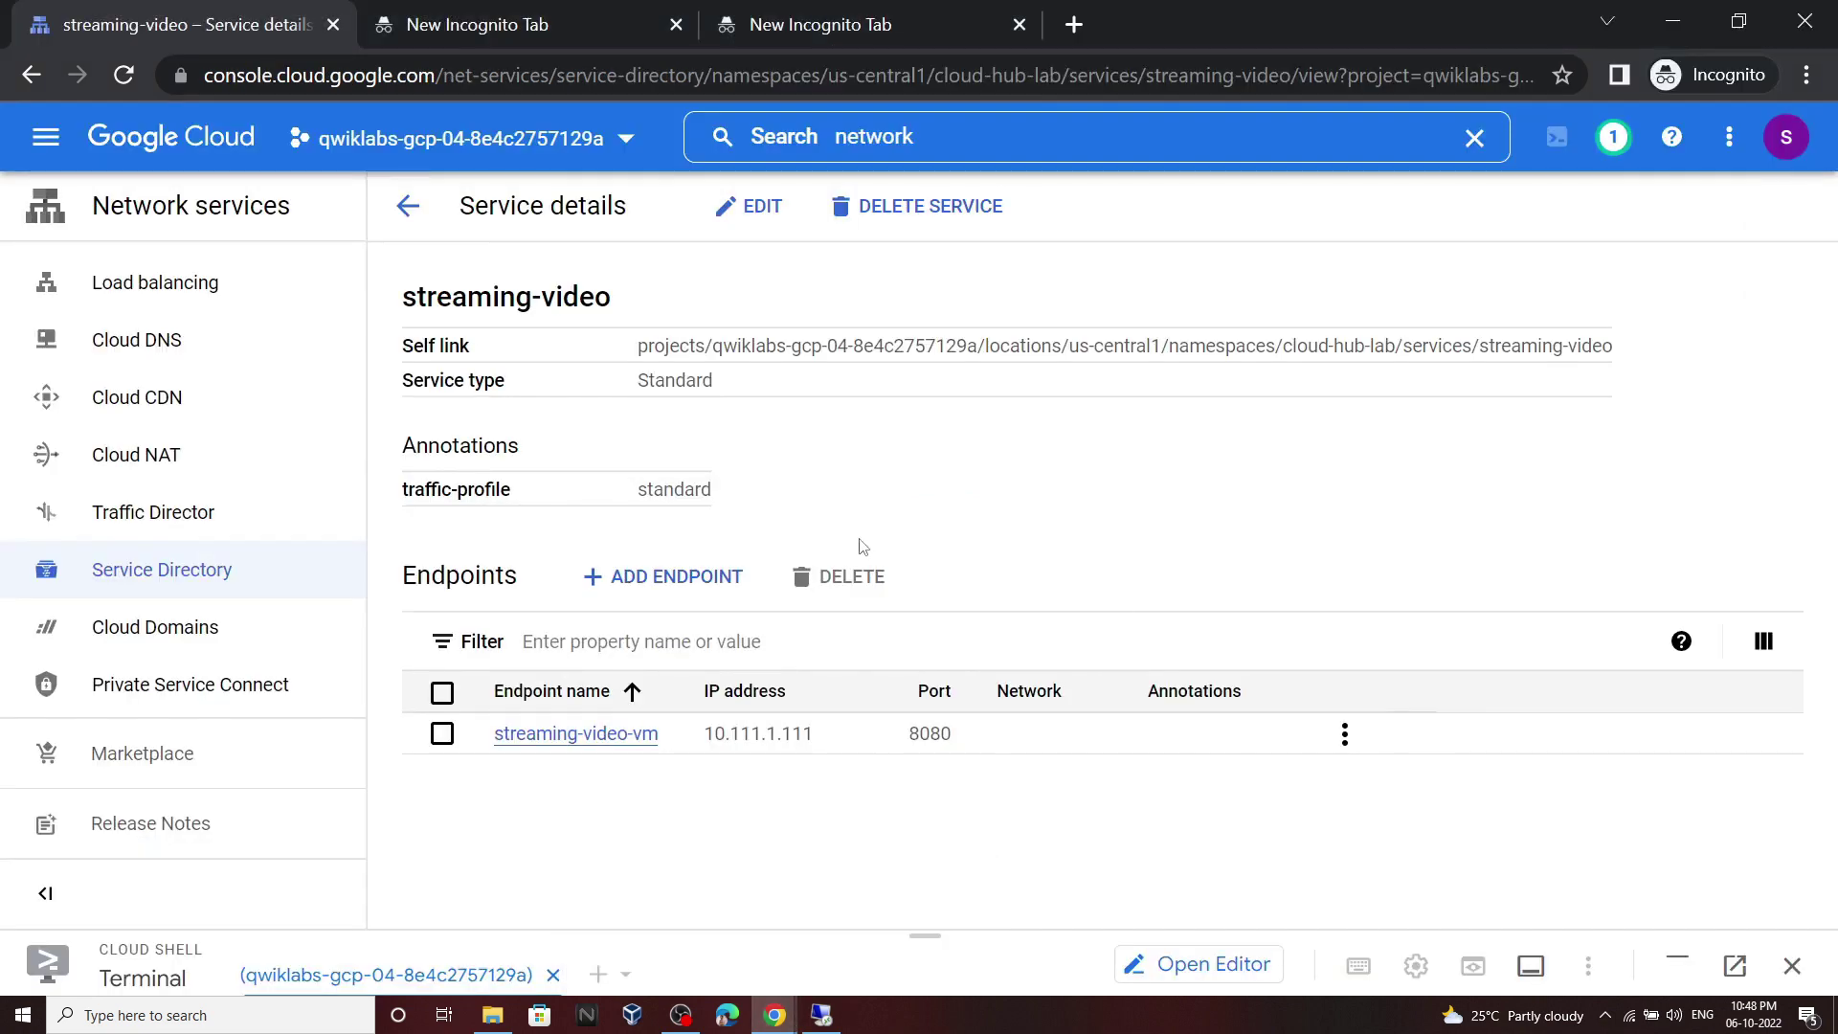
left_click(756, 206)
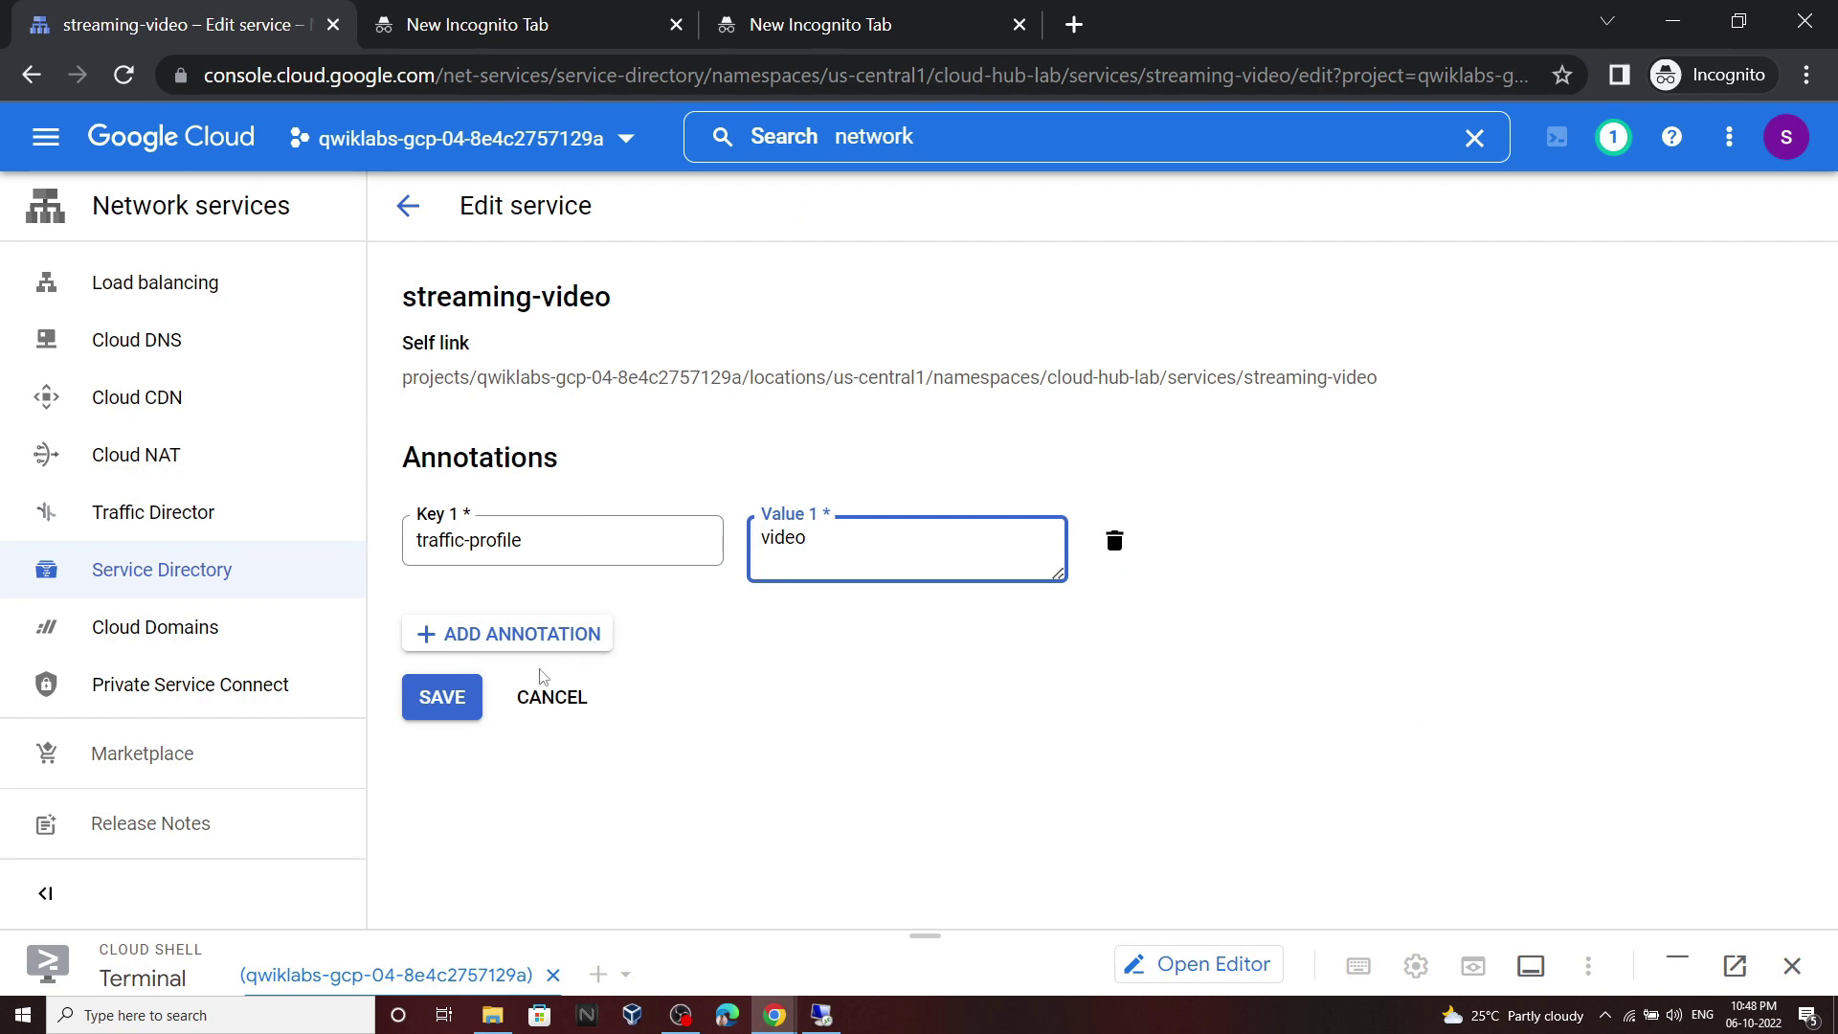
left_click(475, 714)
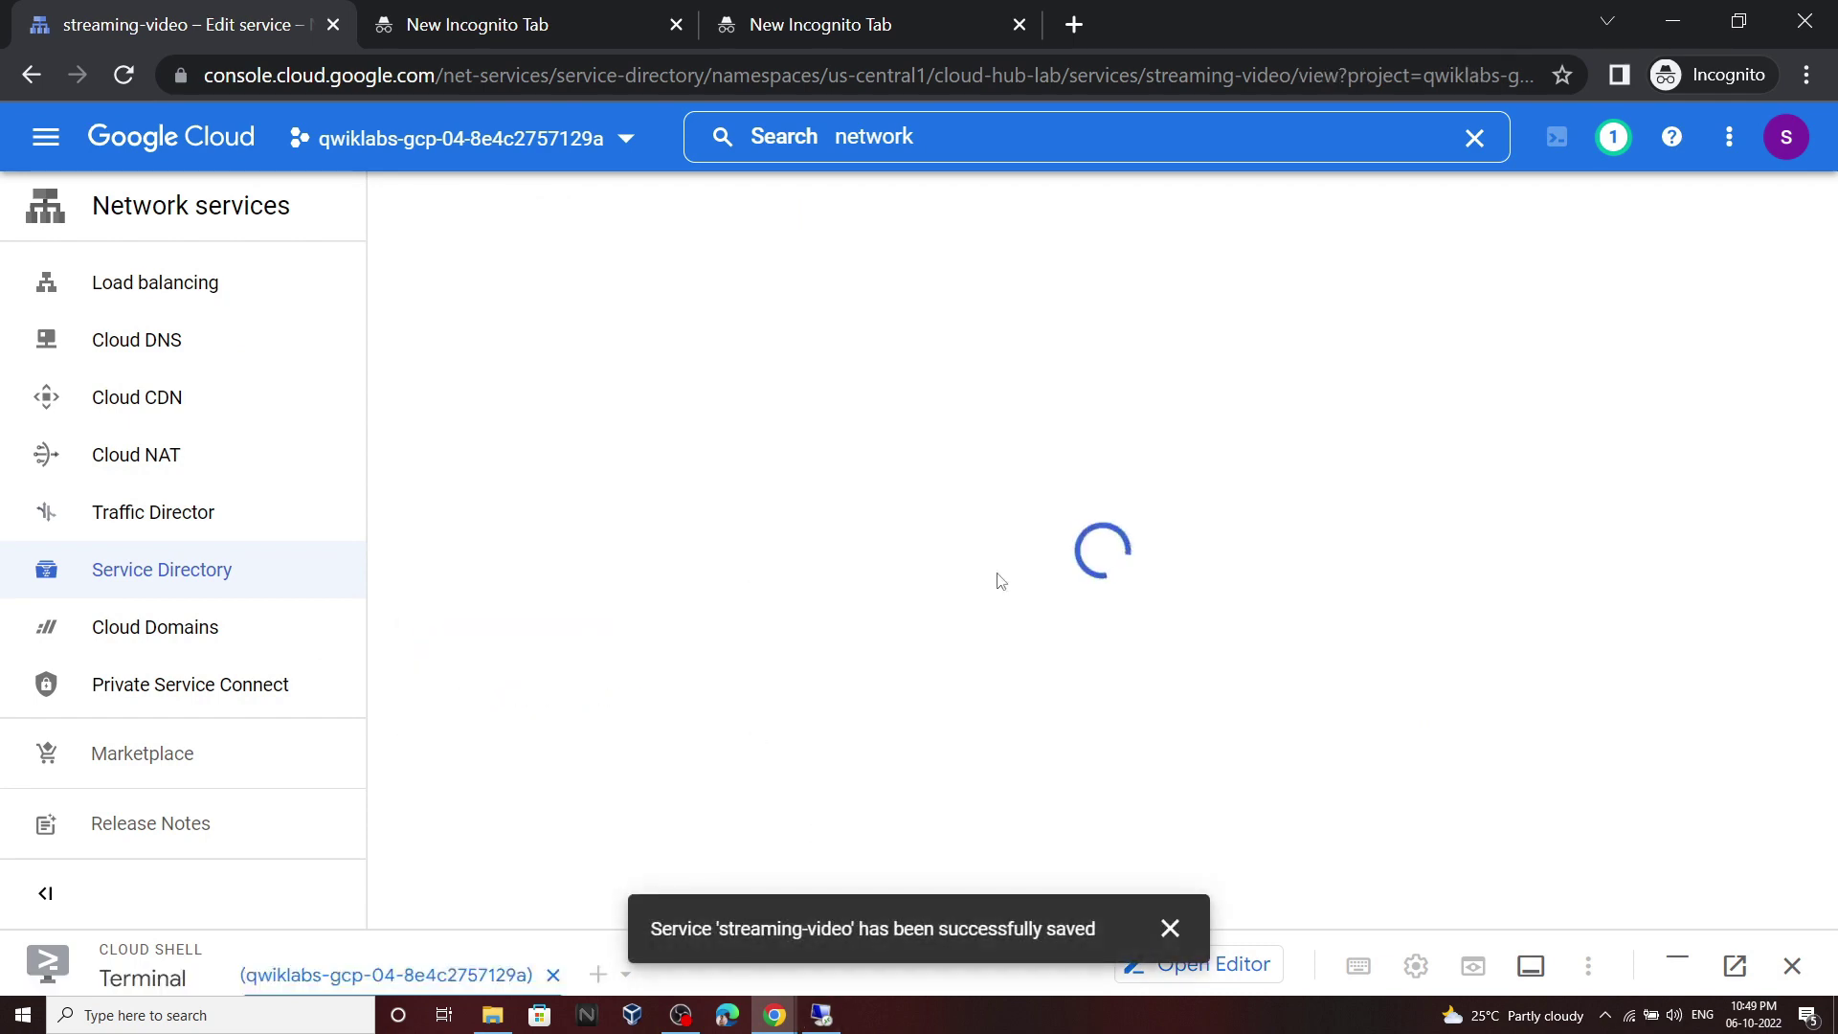
Check the lab progress for Changing Traffic Profile Annotations and skim the remaining instructions through the Congratulations section
left_click(776, 1016)
left_click(670, 919)
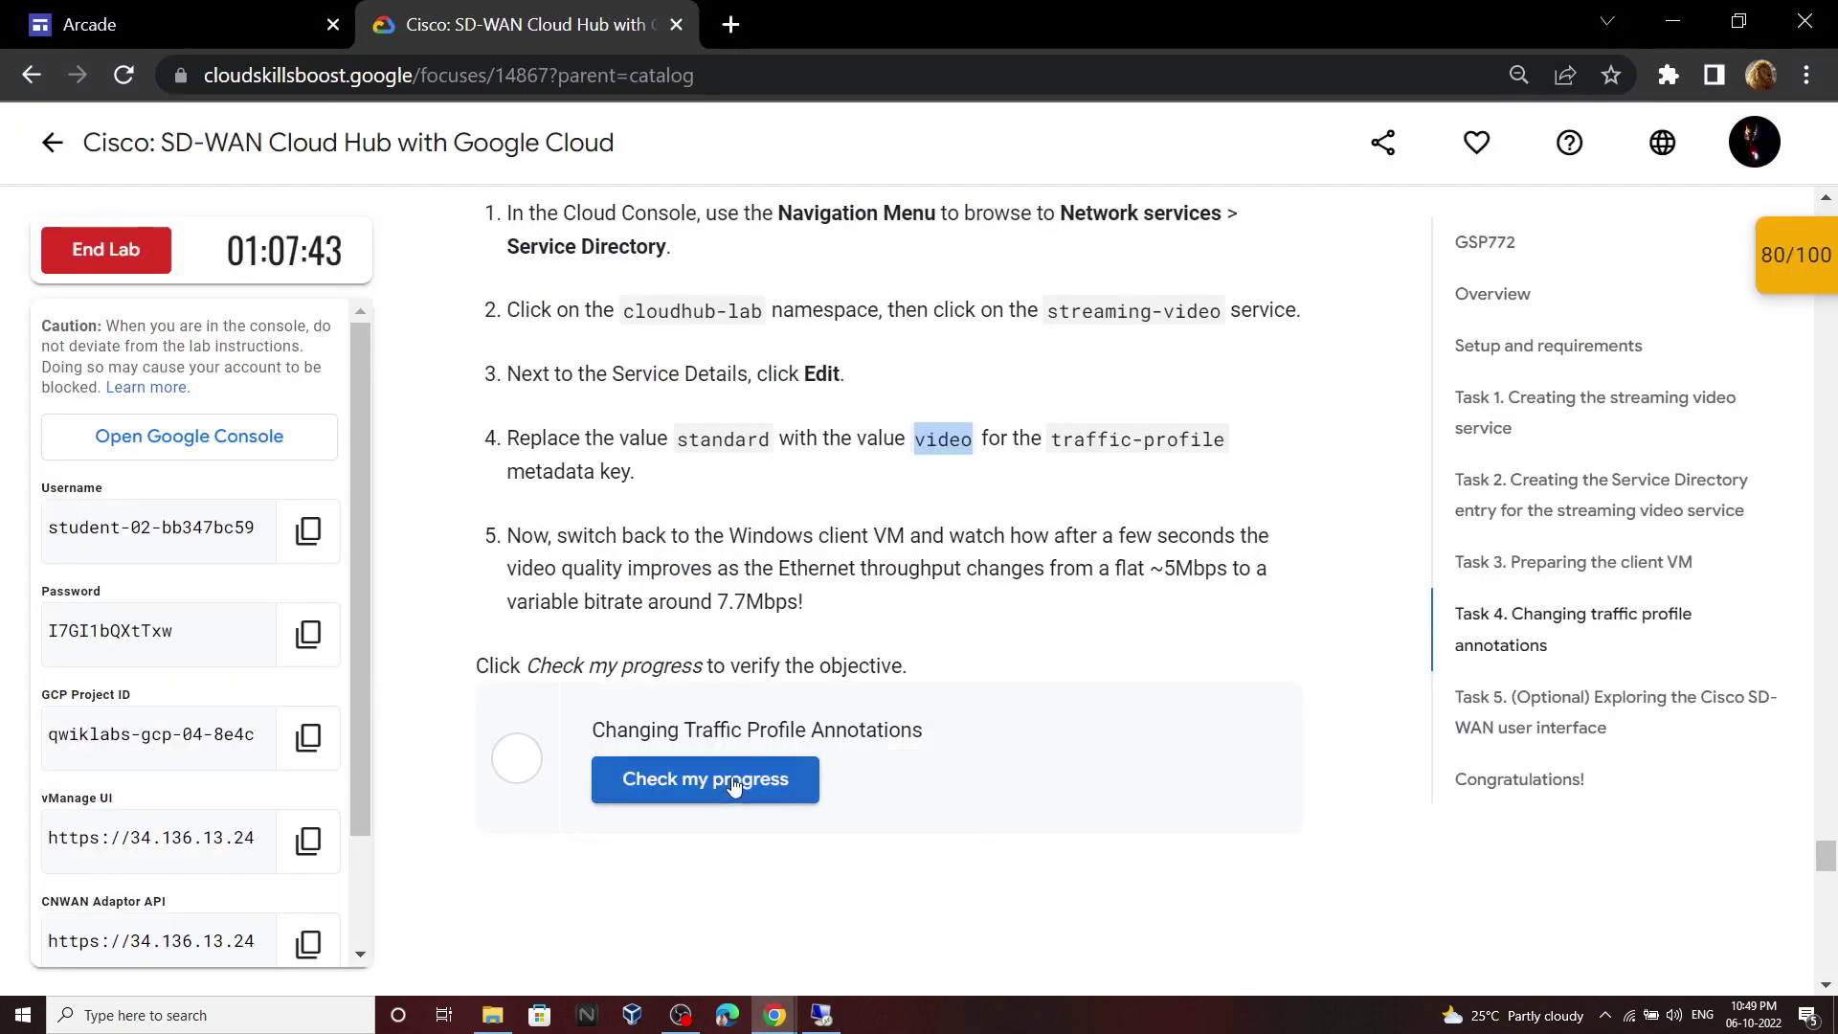
scroll(823, 515, "down", 3)
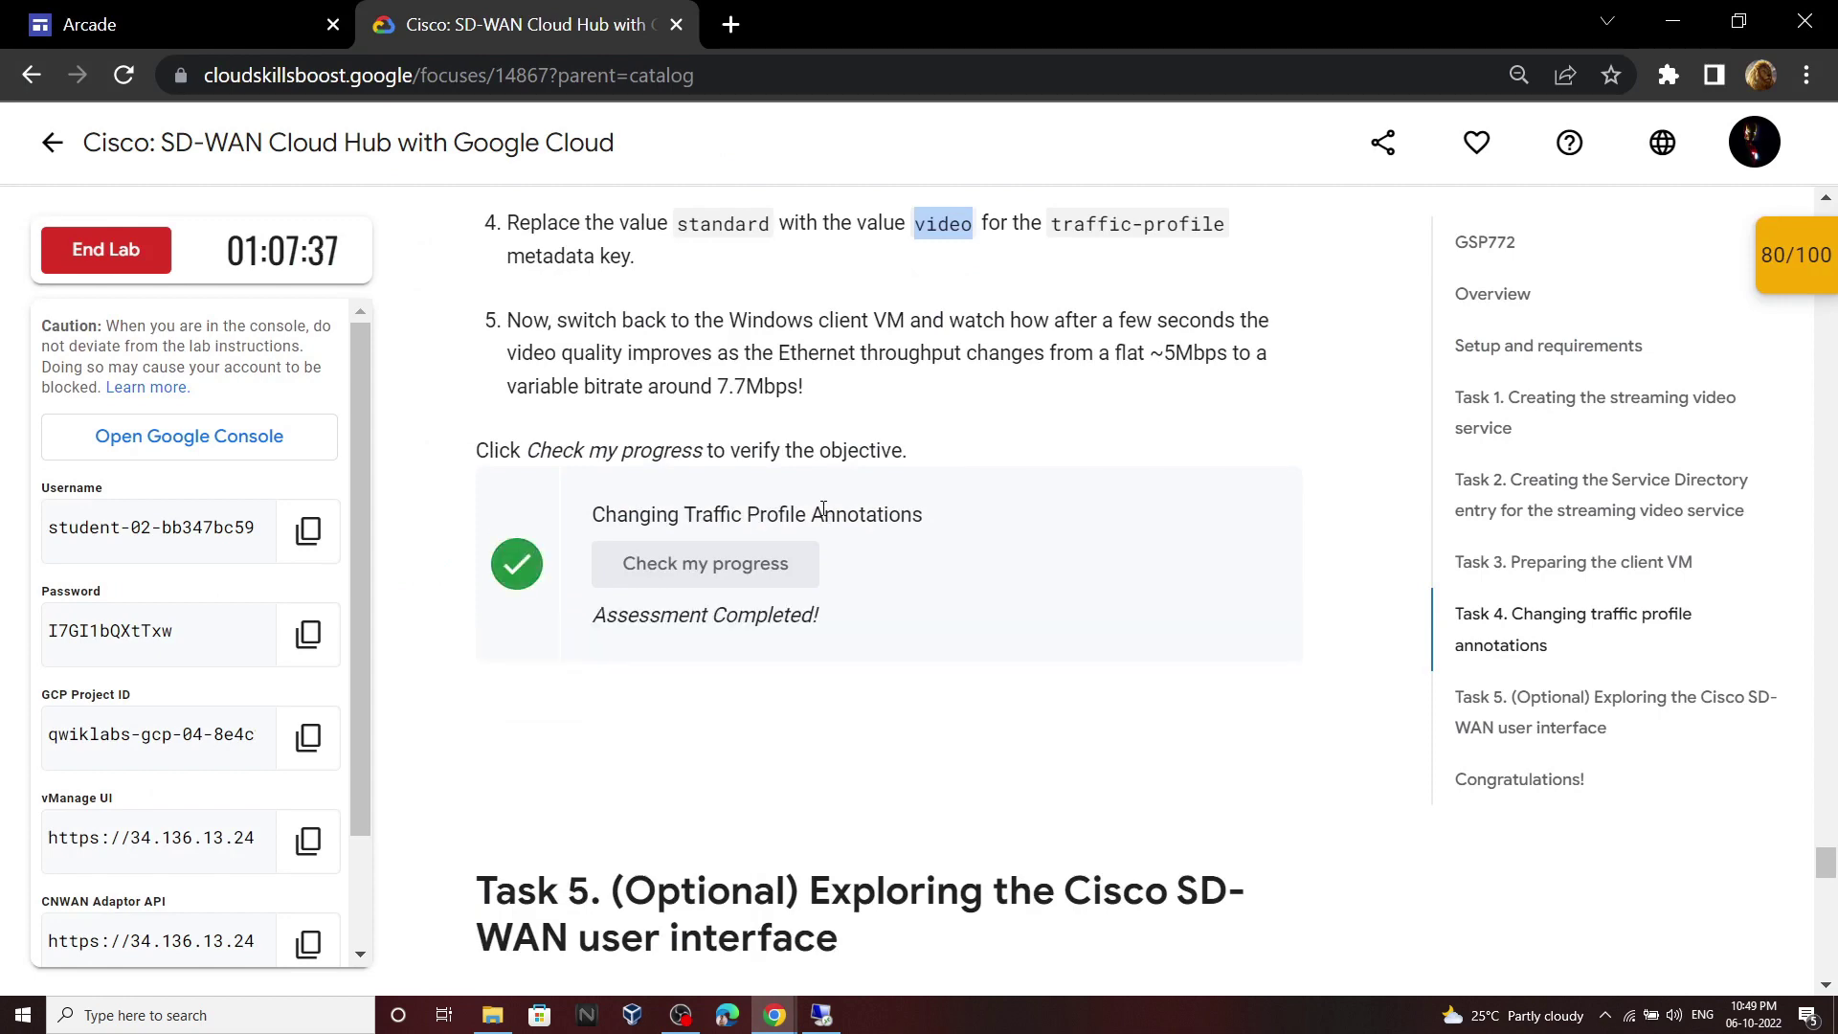
scroll(823, 513, "down", 8)
scroll(823, 515, "down", 1)
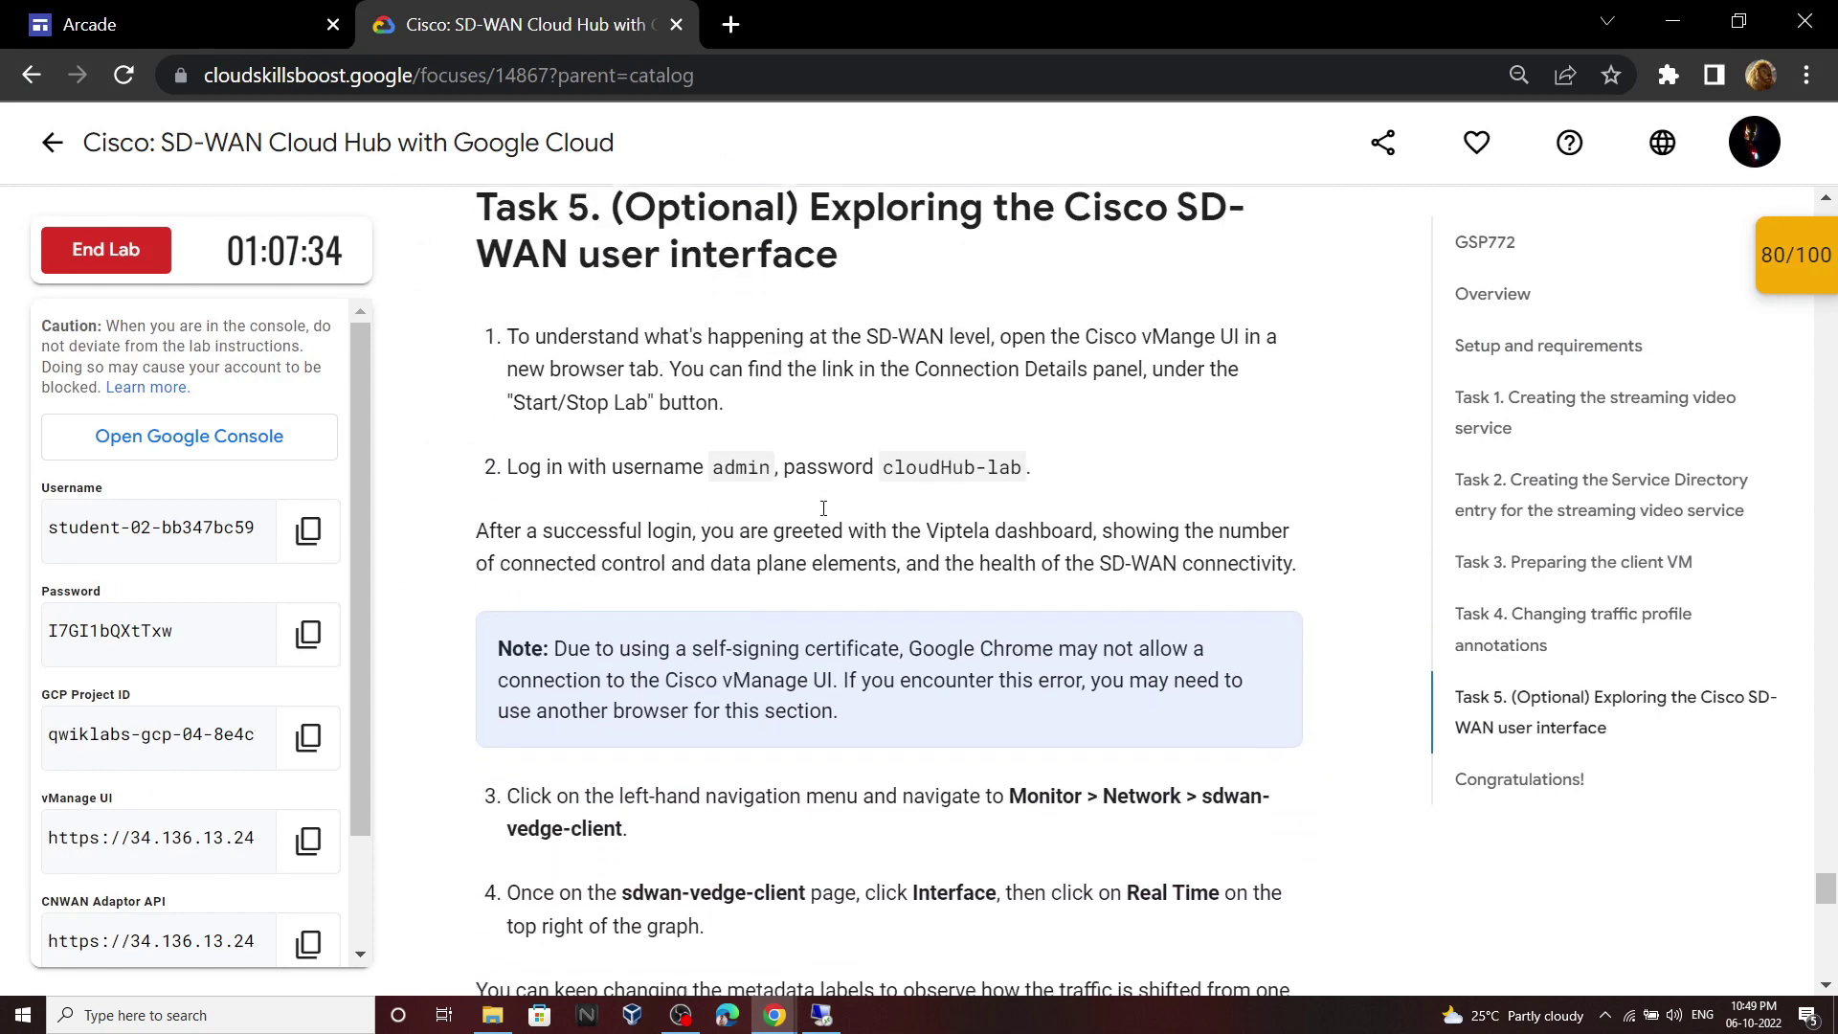
scroll(823, 509, "down", 8)
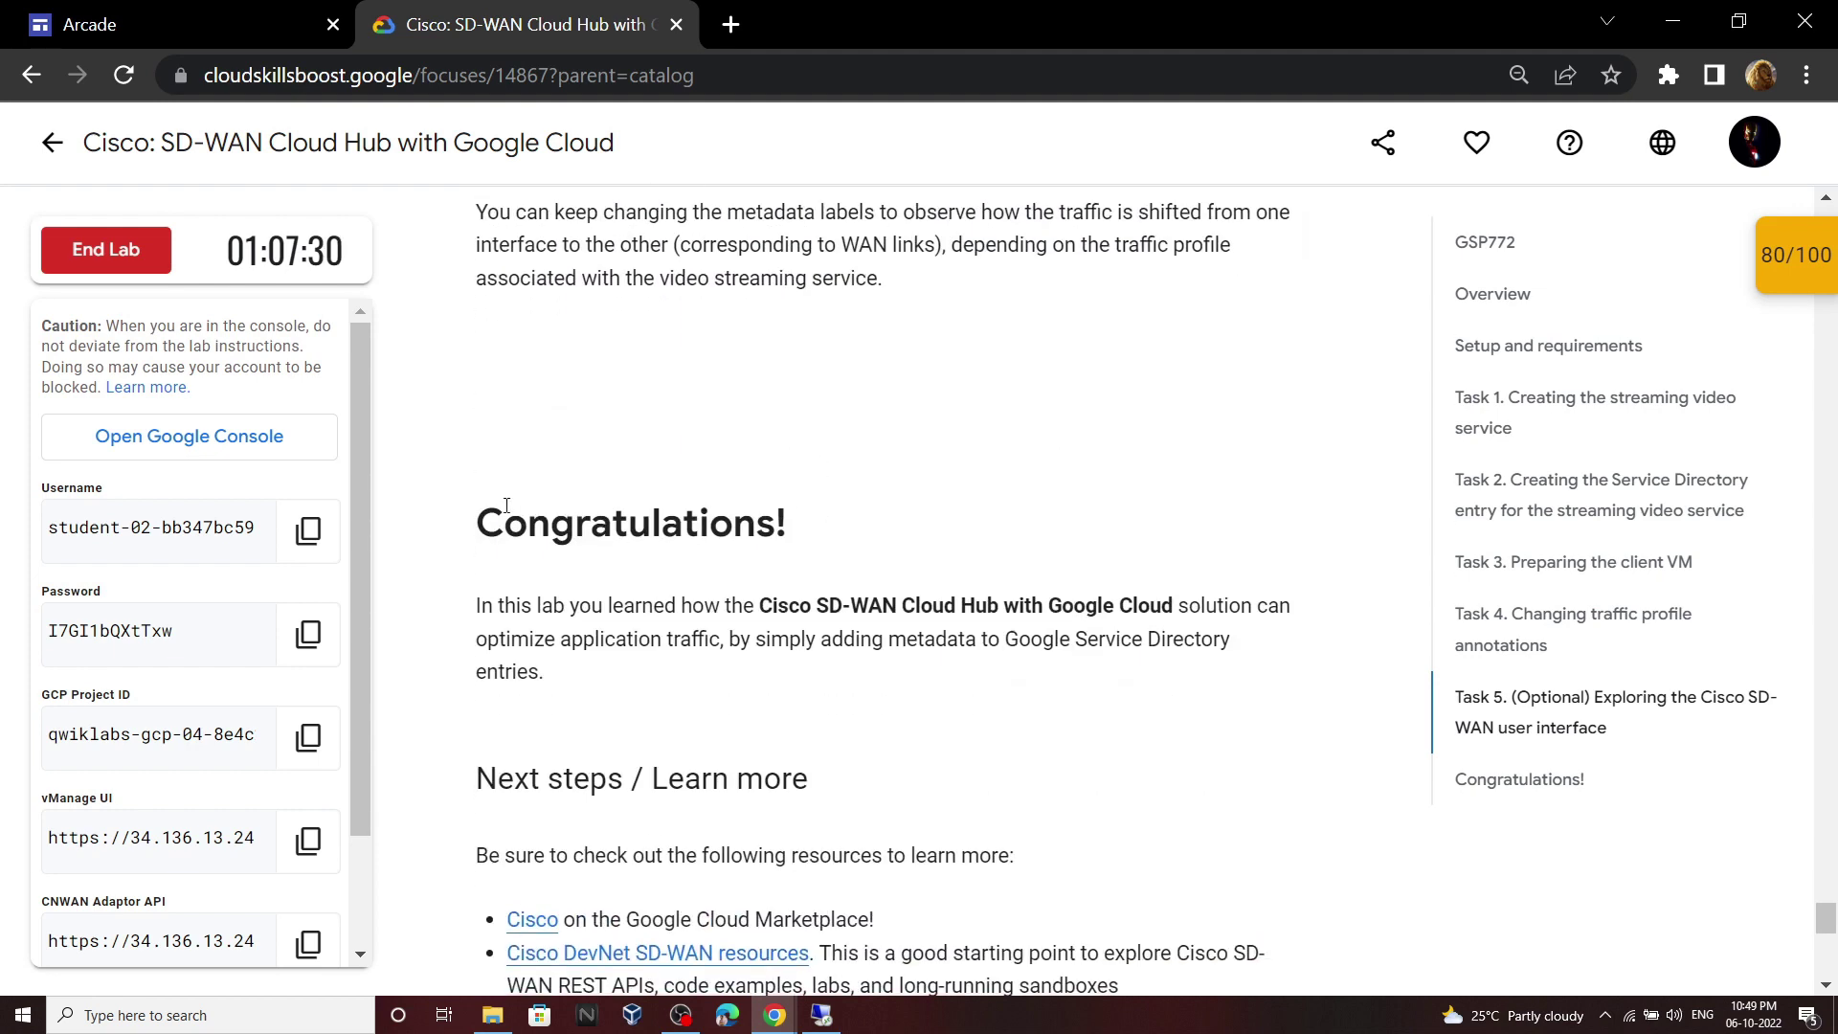
Recheck the Changing Traffic Profile Annotations checkpoint from the lab's score overview and dismiss the alert
left_click(1777, 247)
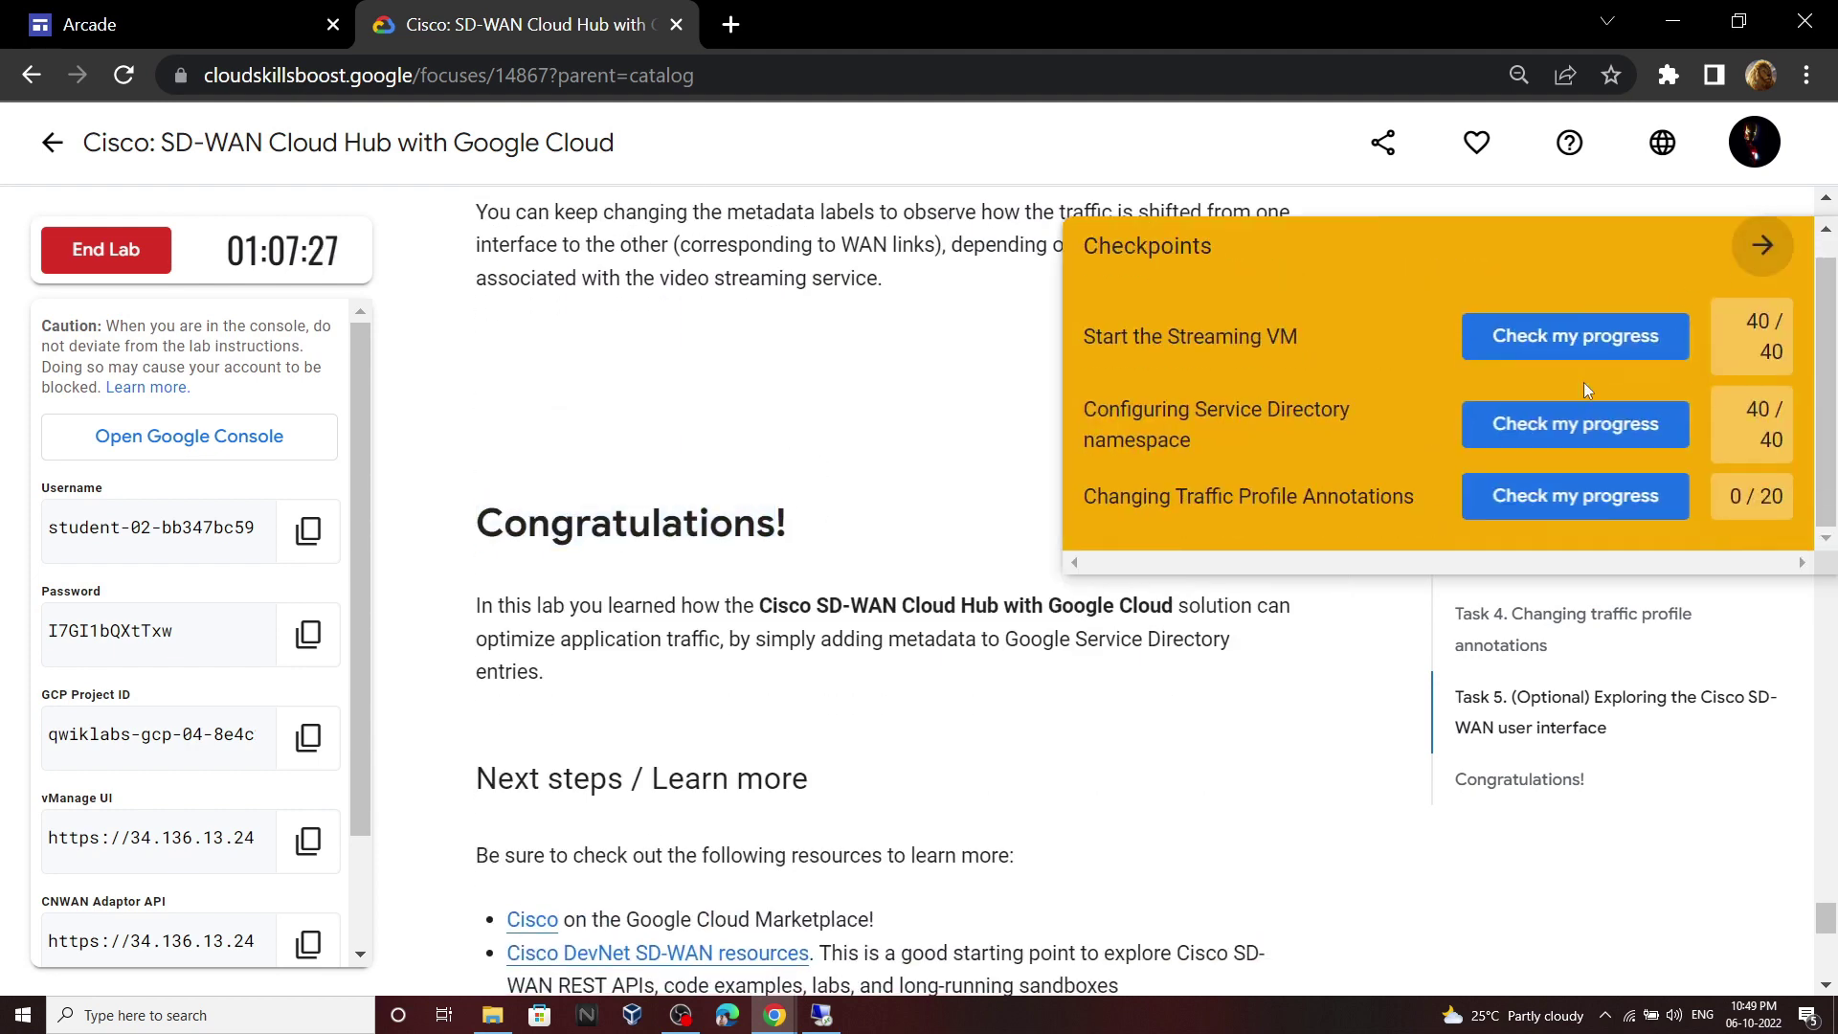
left_click(1553, 491)
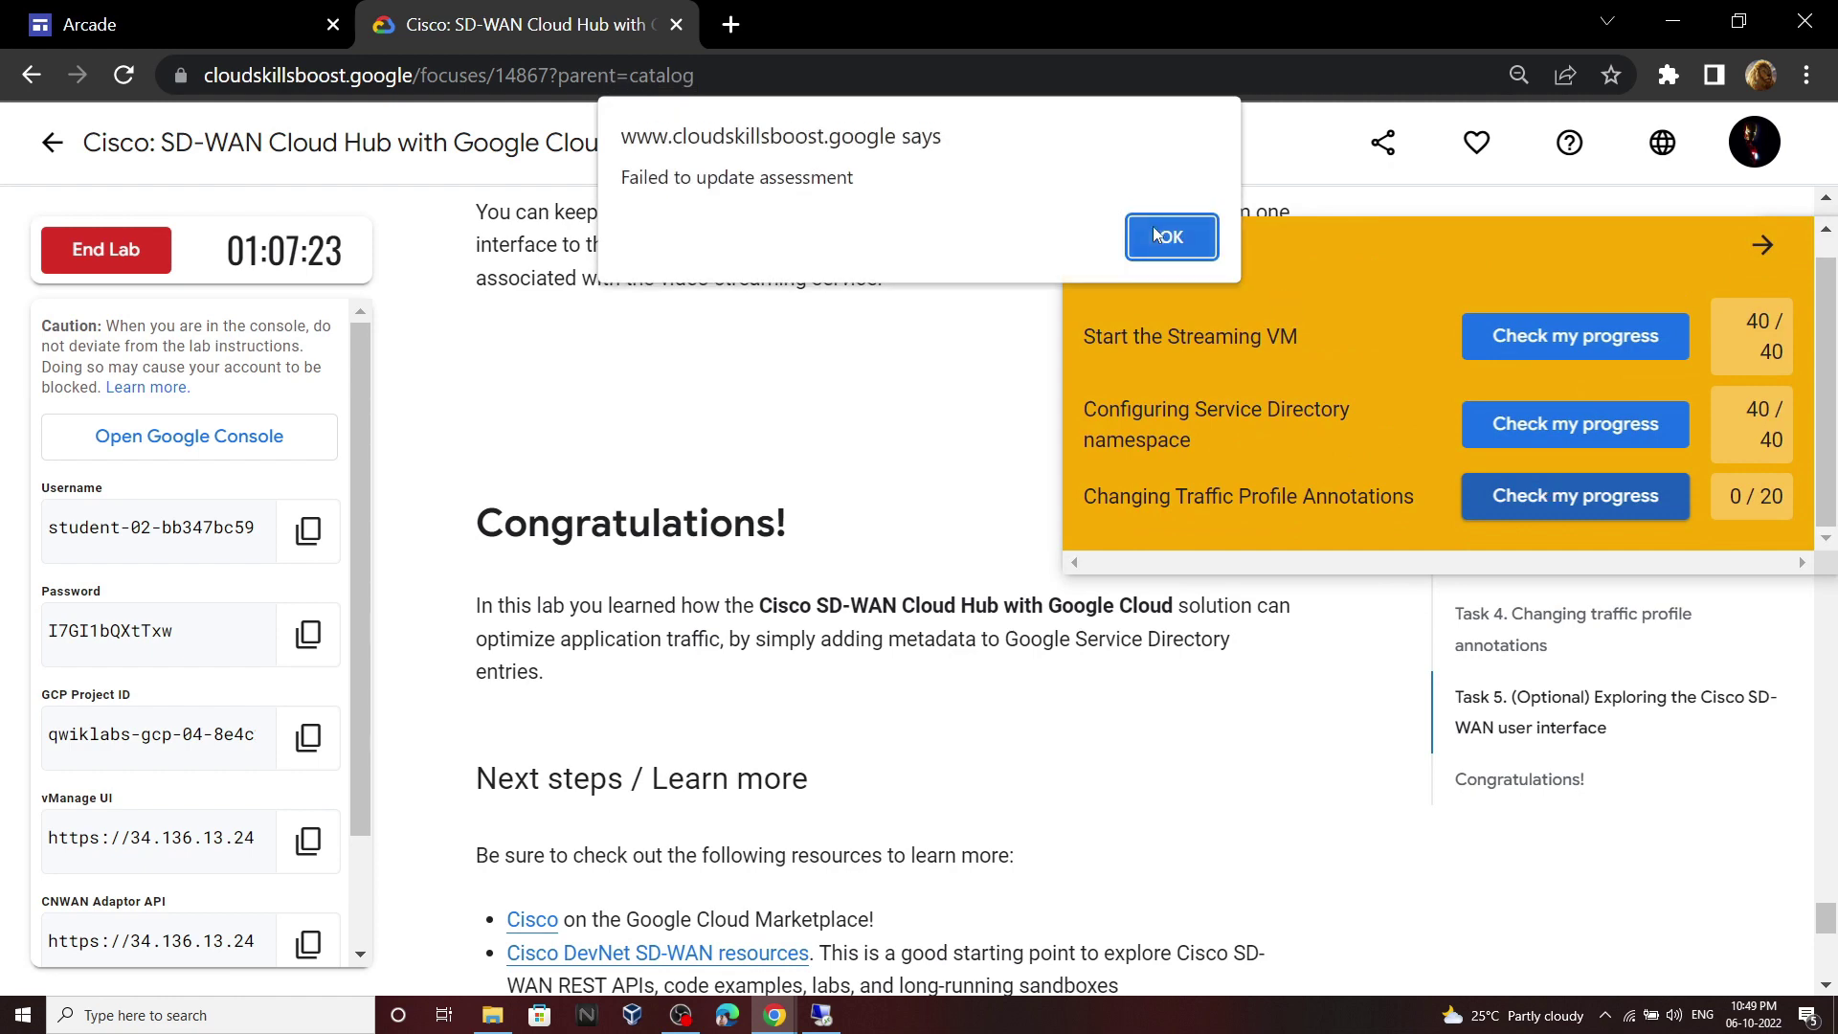
key("Return")
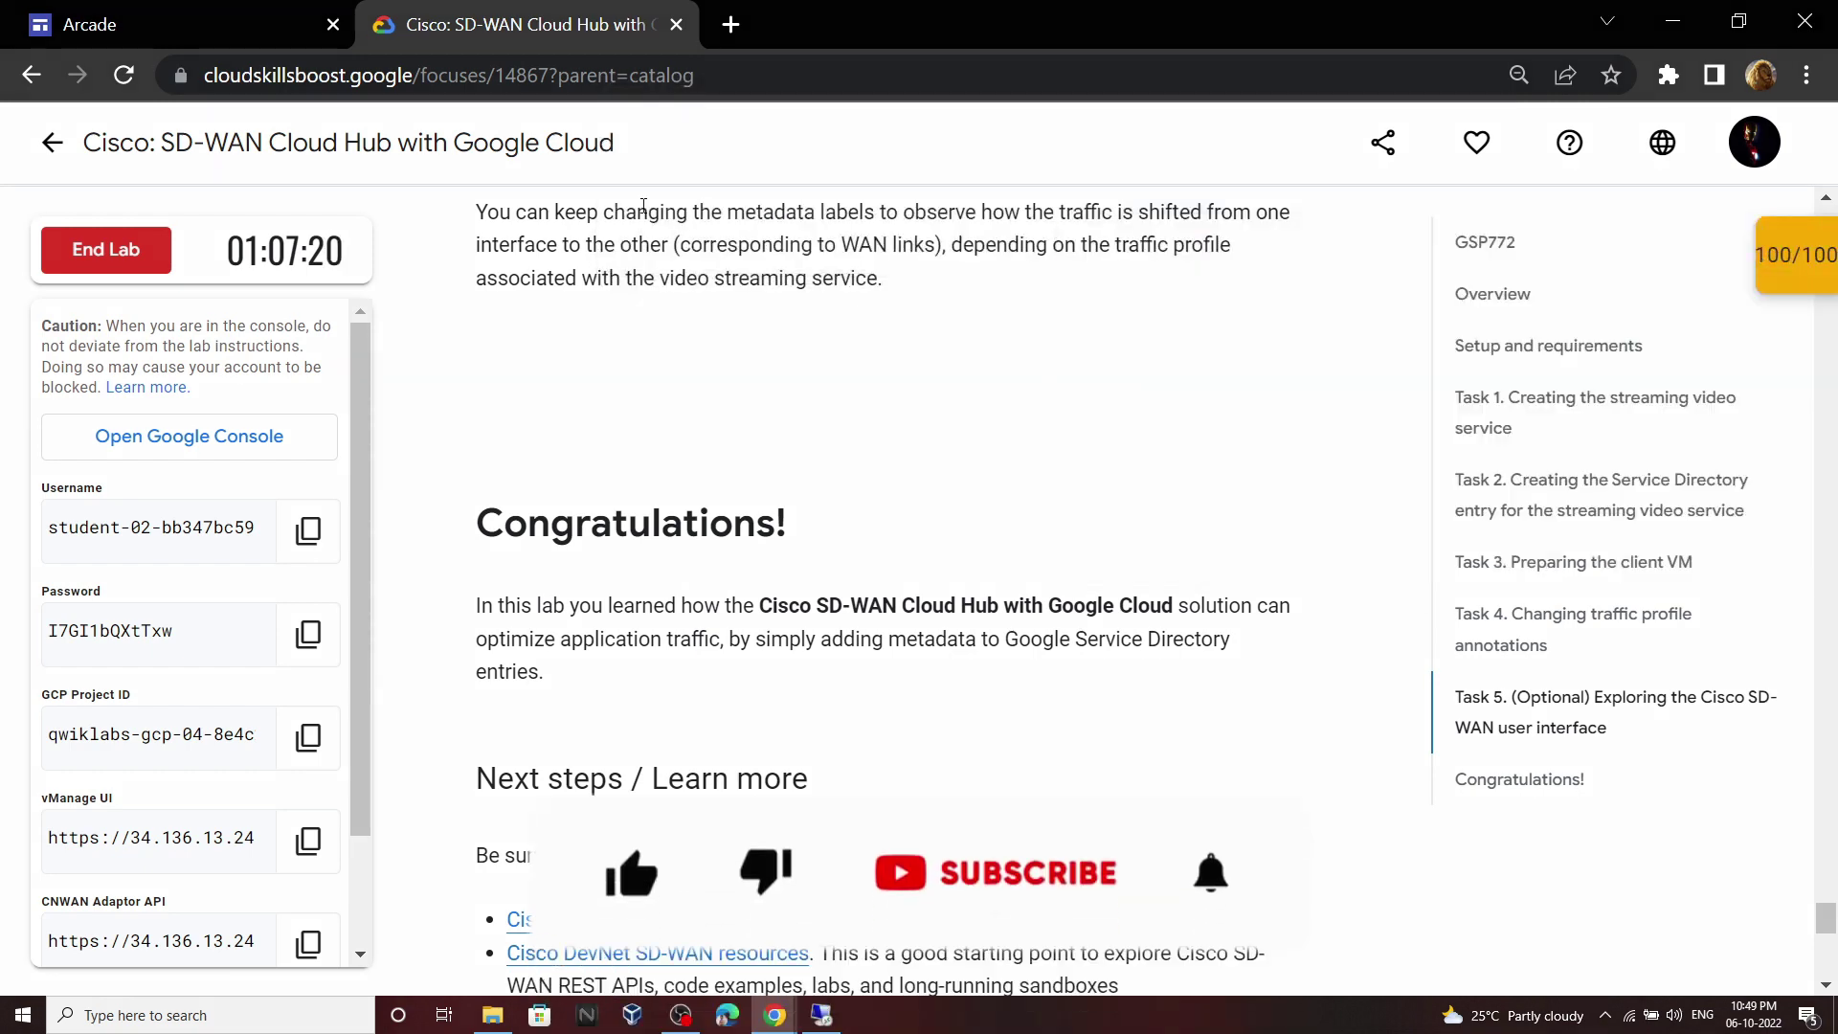
End the lab and return to the Qwiklabs Trivia October 2022 quest page to review its lab list
left_click(105, 249)
left_click(1178, 652)
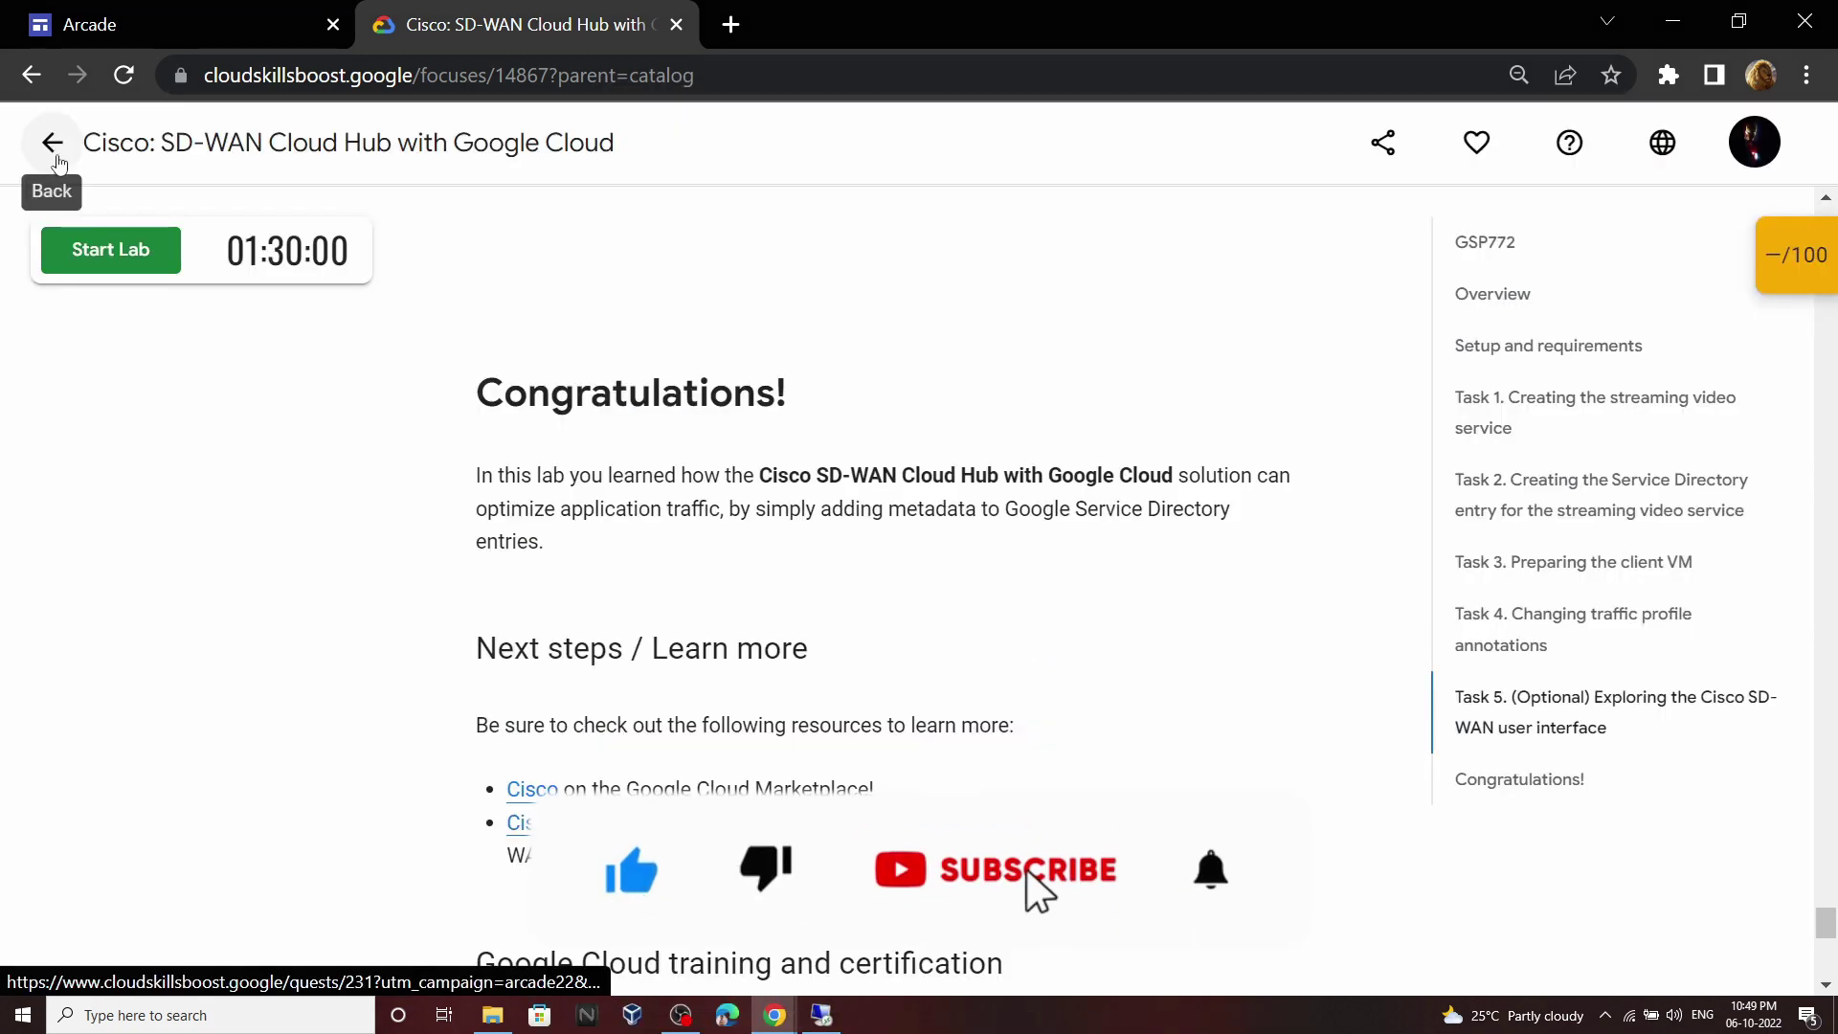
left_click(52, 141)
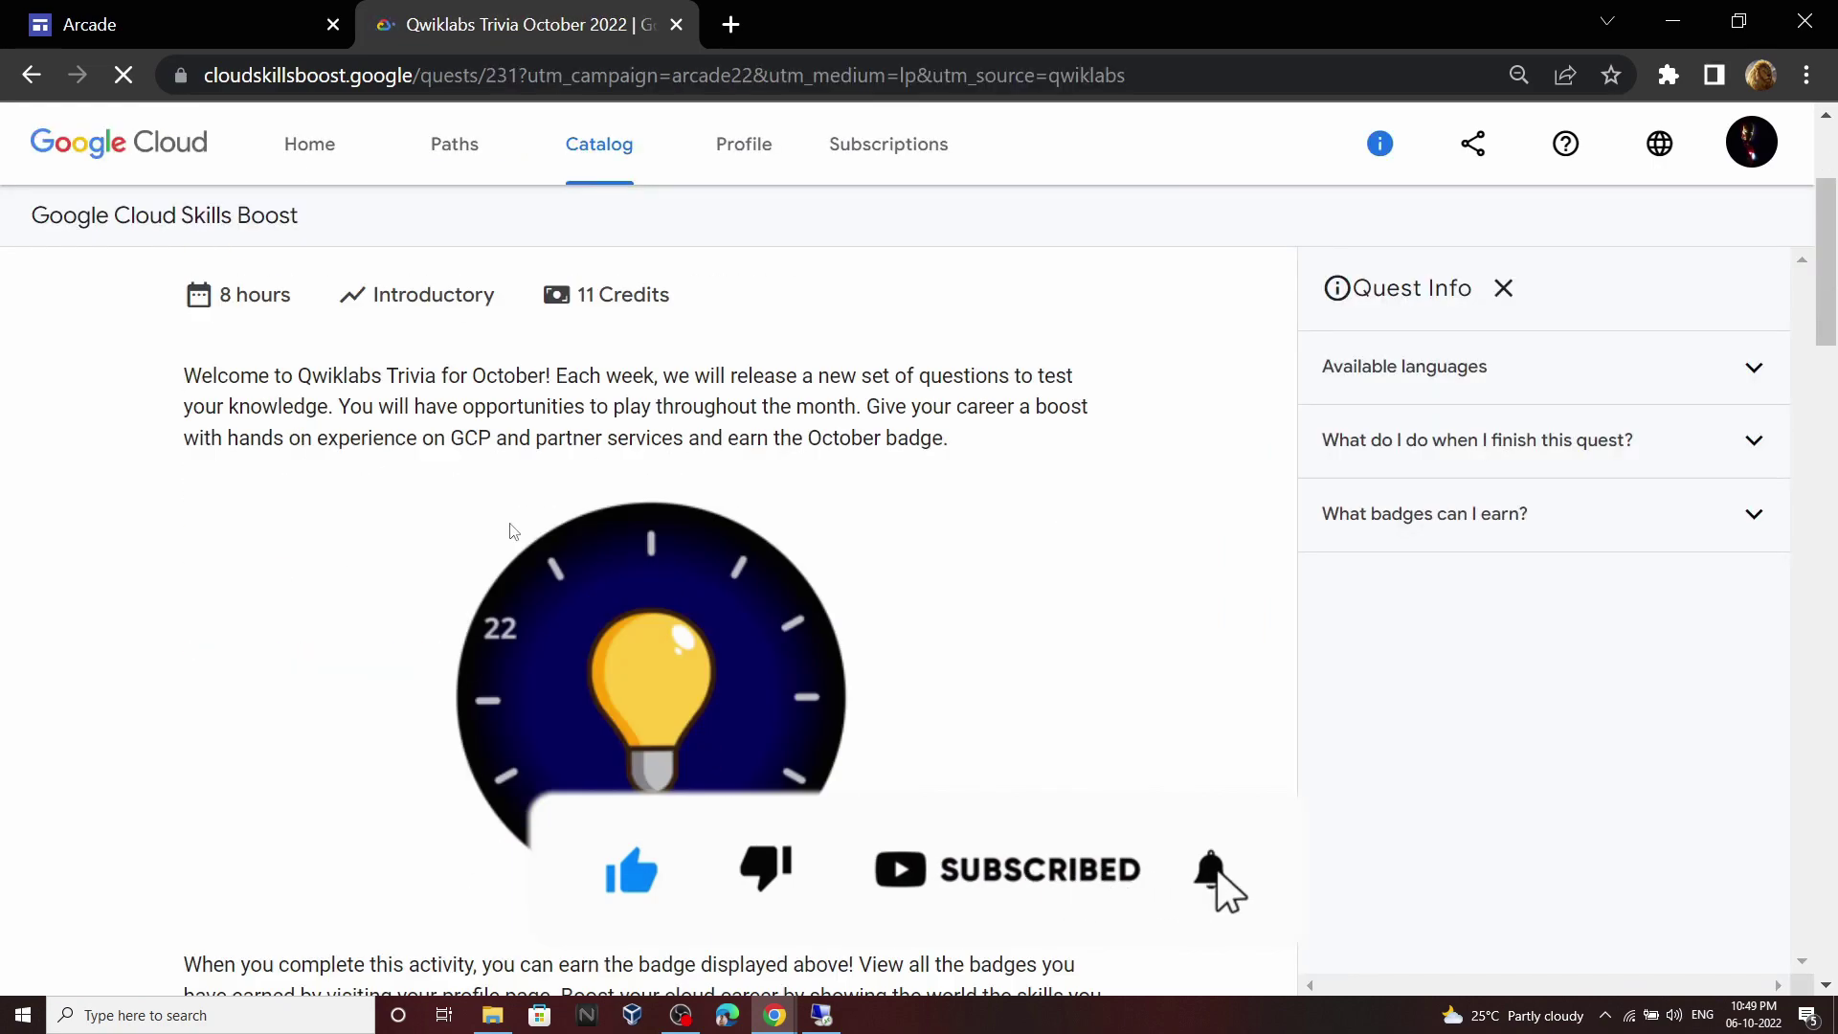
scroll(509, 529, "down", 10)
scroll(450, 622, "down", 3)
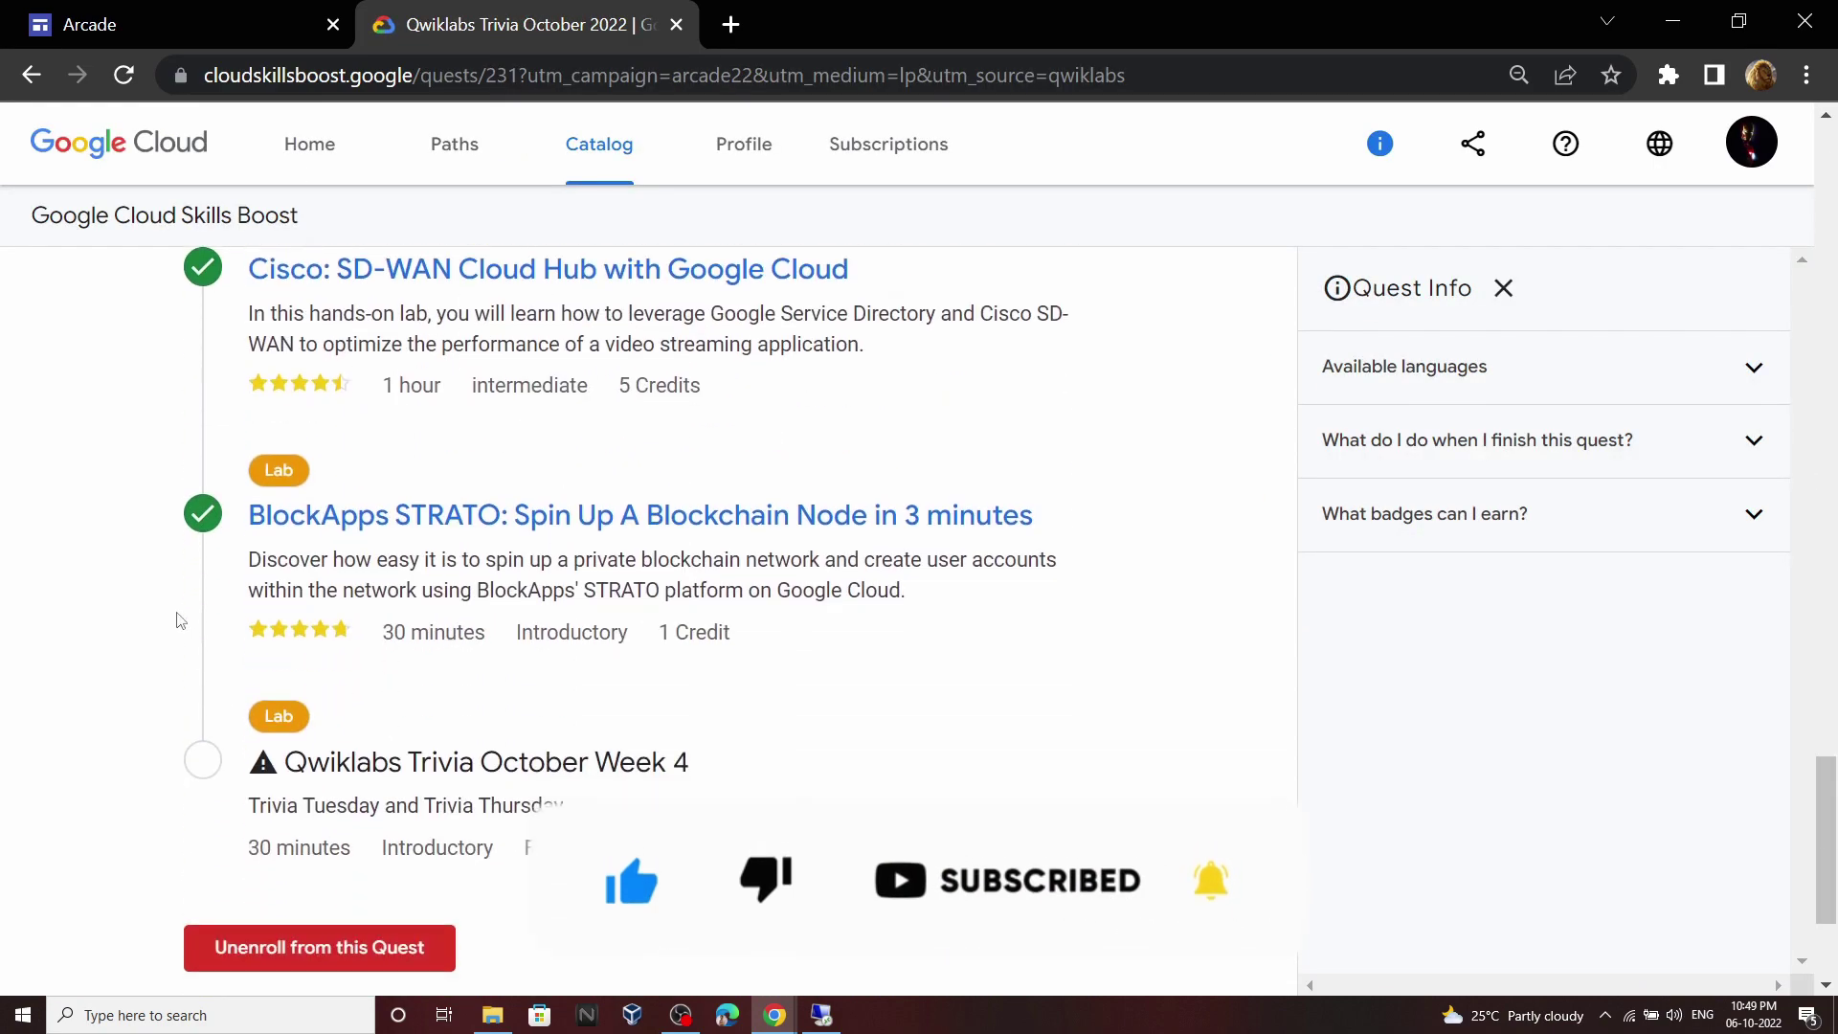
scroll(156, 402, "up", 2)
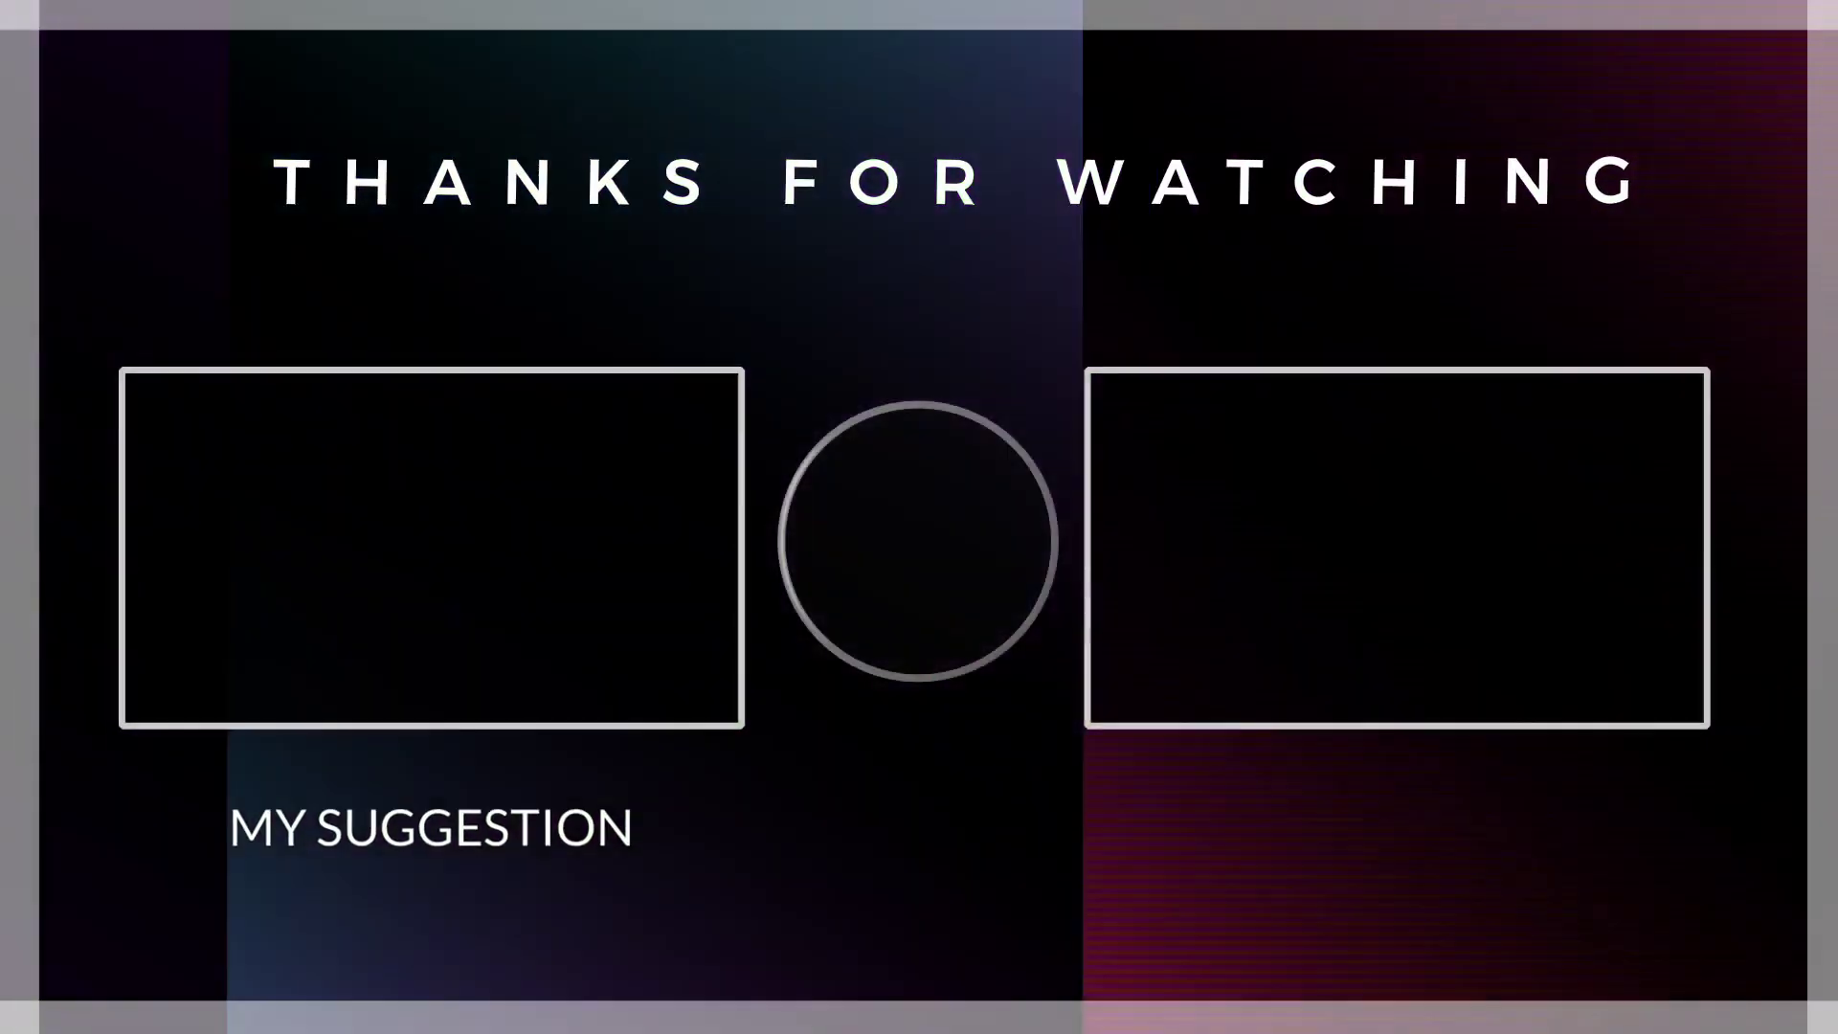